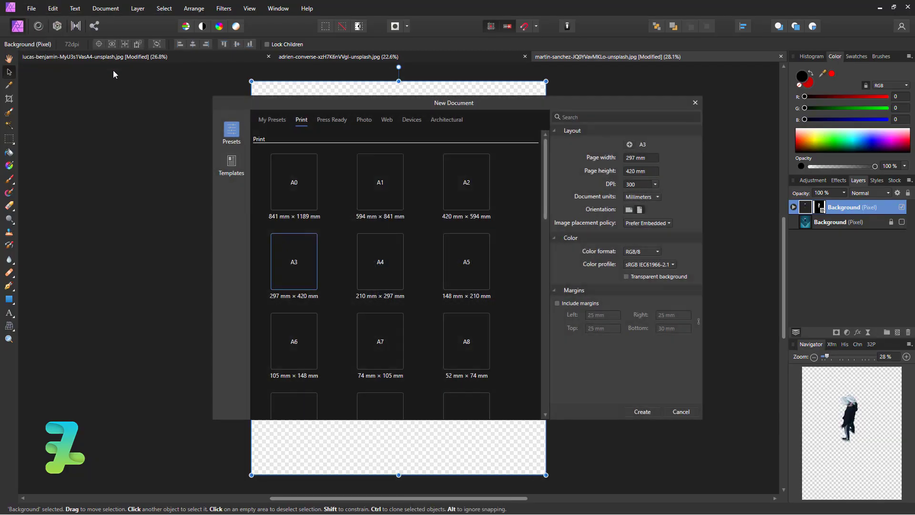
Step: Create a blank A3 document in millimetres
{"action": "left_click", "coordinate": [643, 158]}
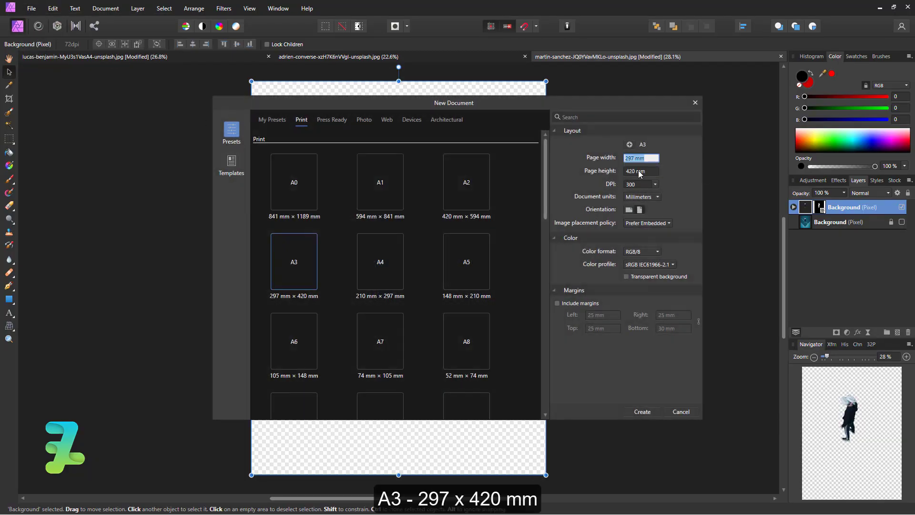
{"action": "left_click", "coordinate": [639, 197]}
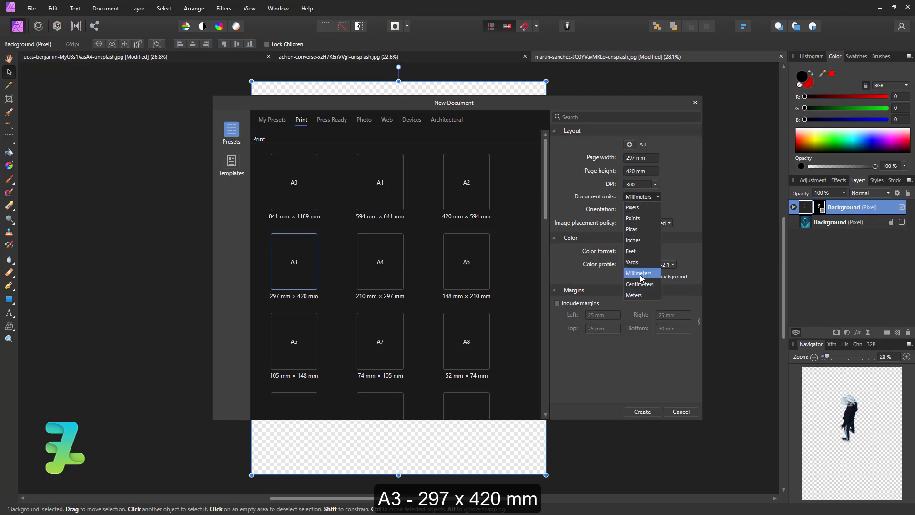
{"action": "left_click", "coordinate": [641, 275]}
{"action": "left_click", "coordinate": [632, 410]}
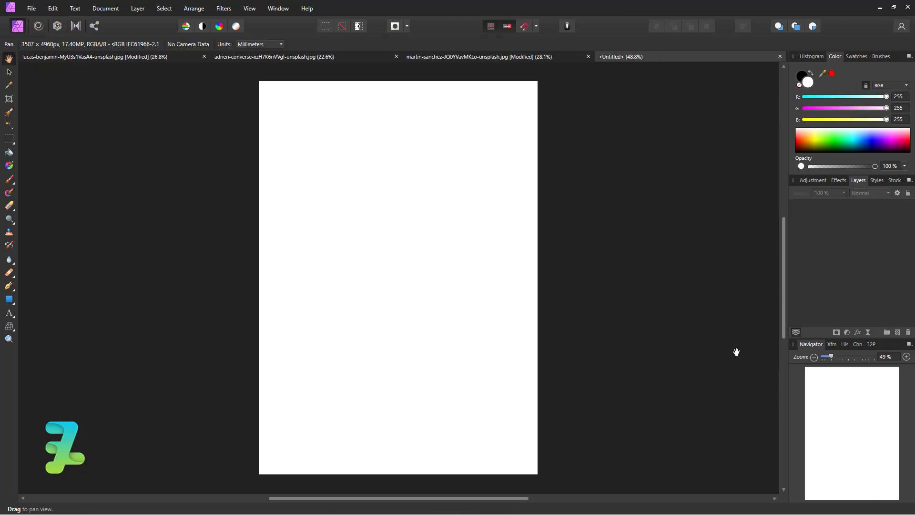
Step: Add an empty pixel layer and flood-fill it solid black as the background
{"action": "left_click", "coordinate": [897, 333]}
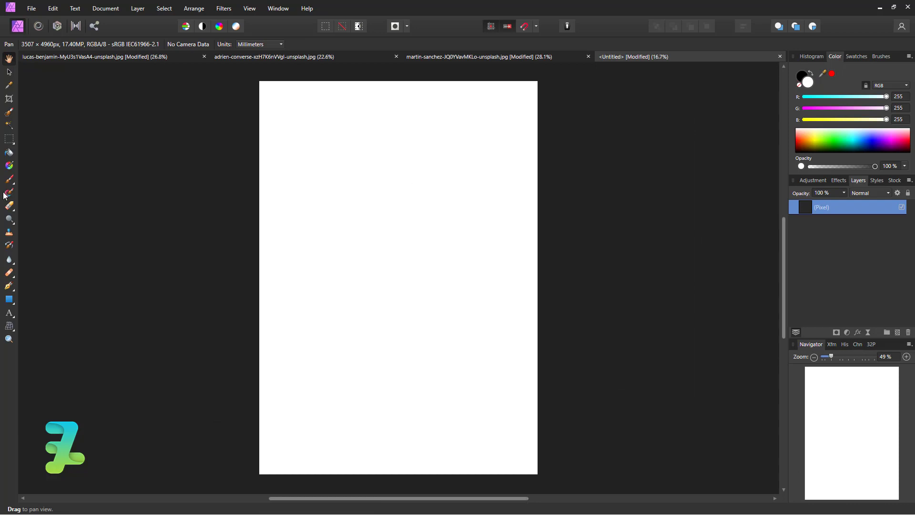
{"action": "left_click", "coordinate": [10, 166]}
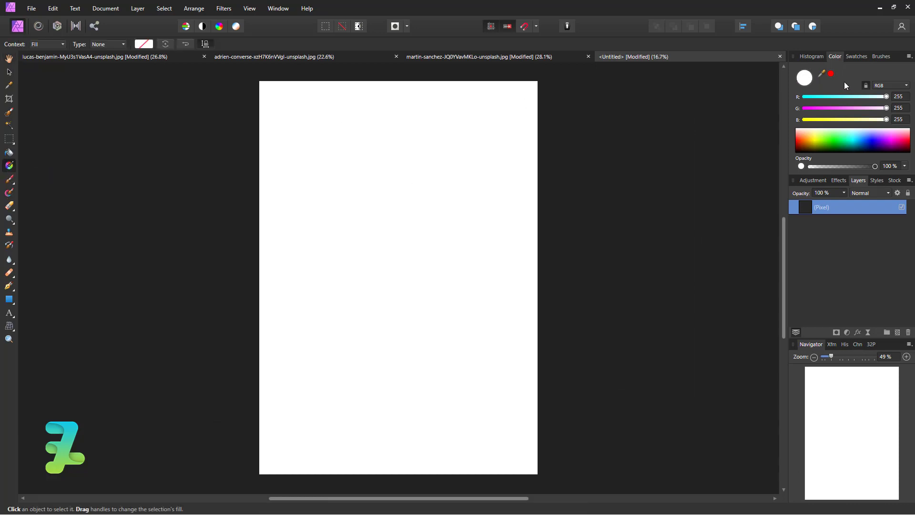
{"action": "left_click", "coordinate": [859, 134]}
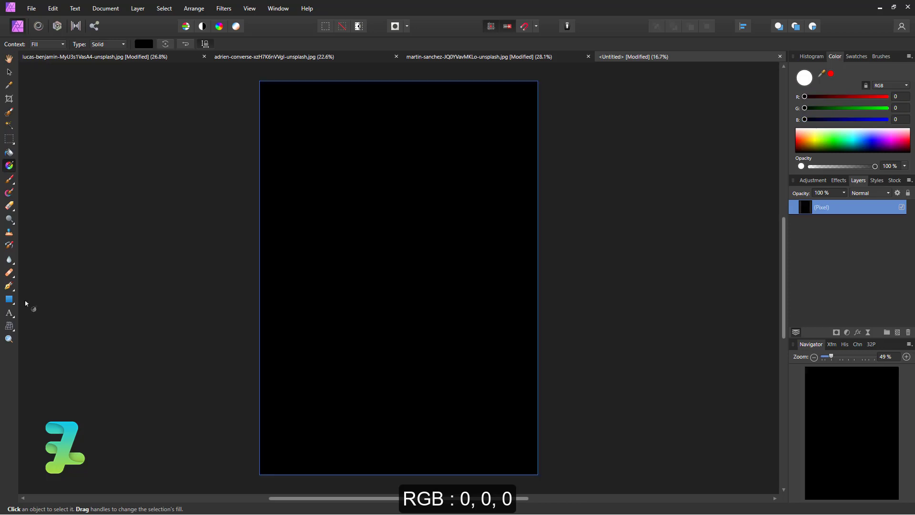
{"action": "left_click", "coordinate": [10, 299]}
Step: Draw a white square of about 148 mm near the page top and rotate it 45° into a diamond
{"action": "left_click", "coordinate": [86, 48]}
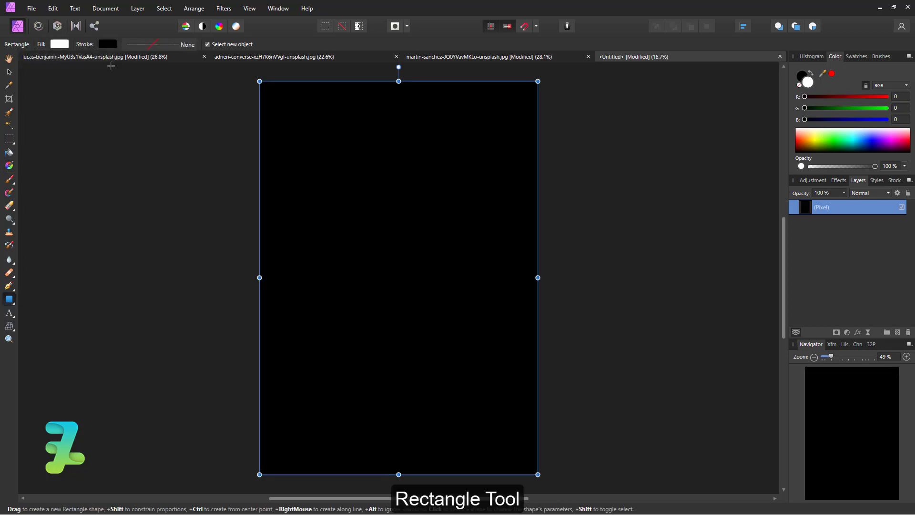
{"action": "left_click", "coordinate": [59, 46]}
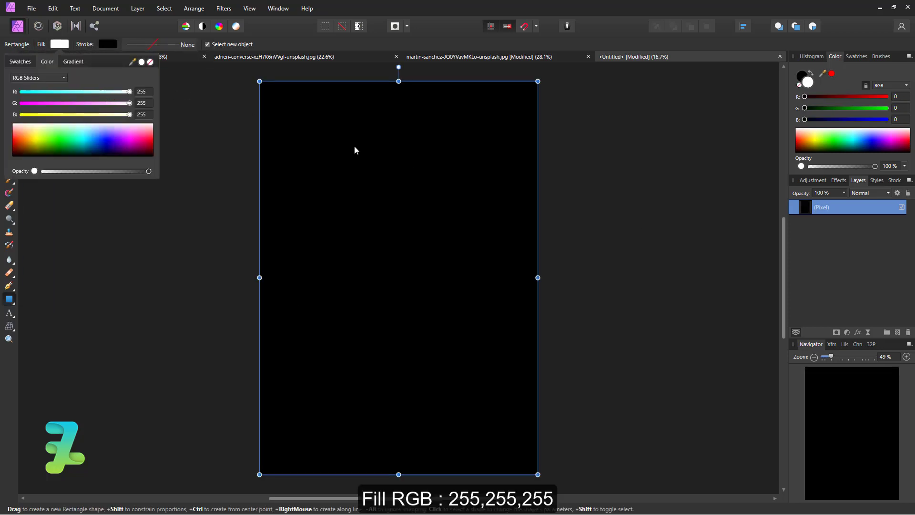
{"action": "left_click_drag", "start_coordinate": [322, 138], "coordinate": [441, 293]}
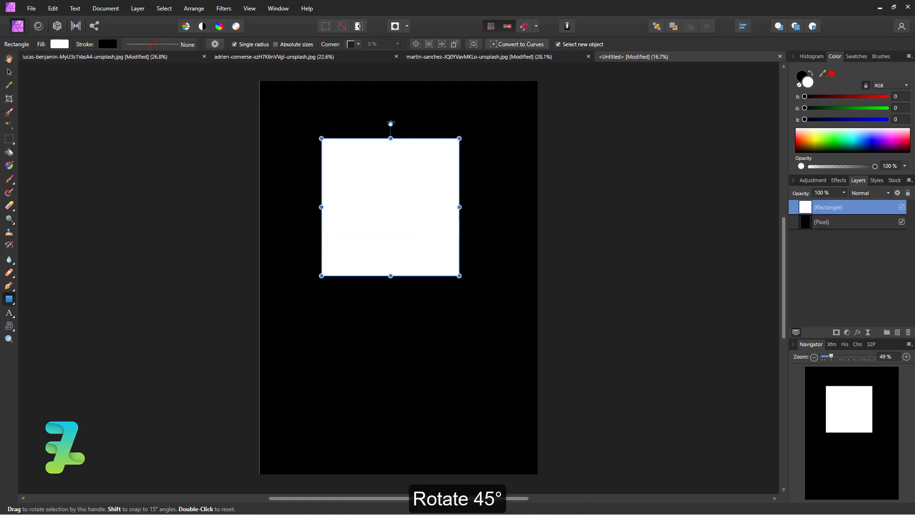
{"action": "left_click_drag", "start_coordinate": [391, 123], "coordinate": [314, 134]}
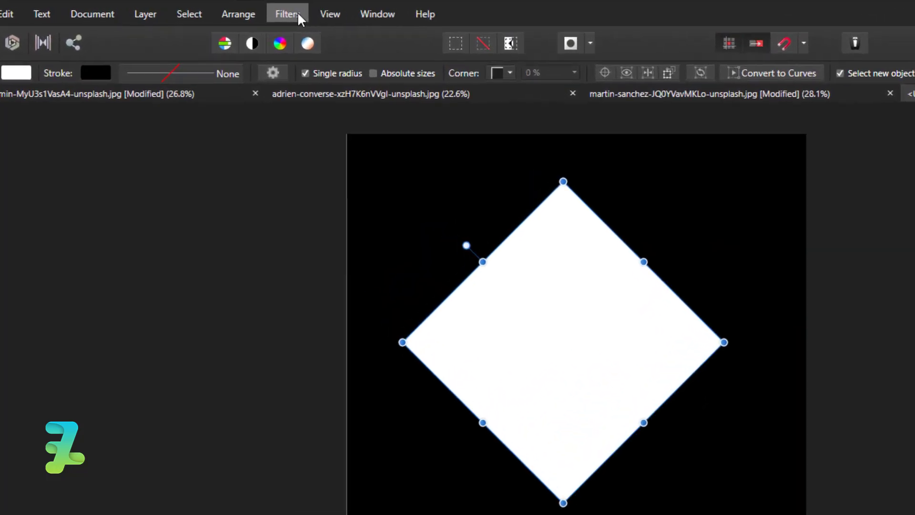
Step: Start a Perspective distortion on the diamond with the guide grid shown, accepting the rasterize notice
{"action": "left_click", "coordinate": [293, 14]}
{"action": "mouse_move", "coordinate": [308, 61]}
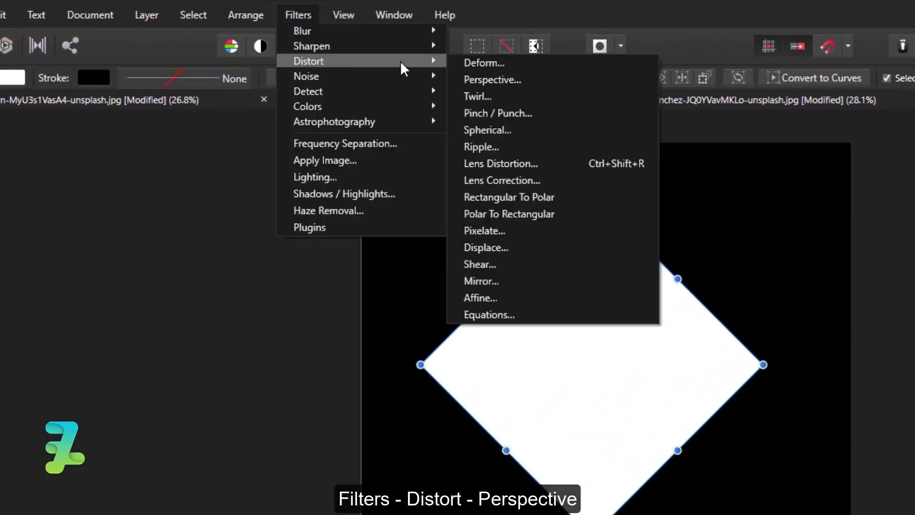
{"action": "left_click", "coordinate": [493, 80]}
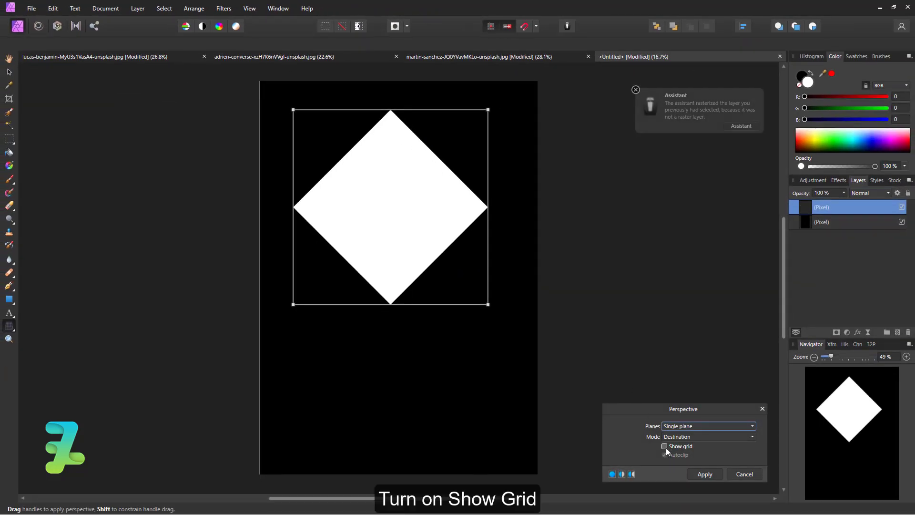
{"action": "left_click", "coordinate": [665, 447]}
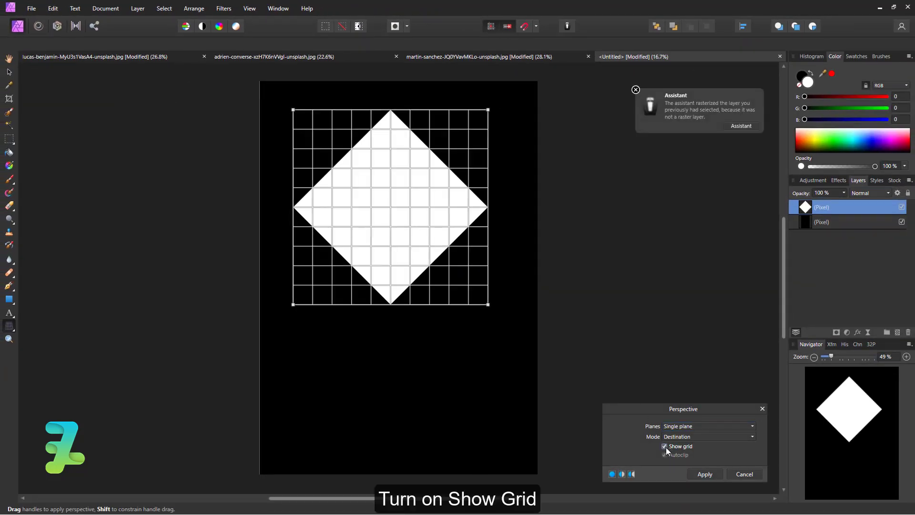
{"action": "left_click", "coordinate": [635, 90]}
Step: Drag the perspective corners to squash the diamond into a tilted plane
{"action": "left_click_drag", "start_coordinate": [488, 110], "coordinate": [444, 138]}
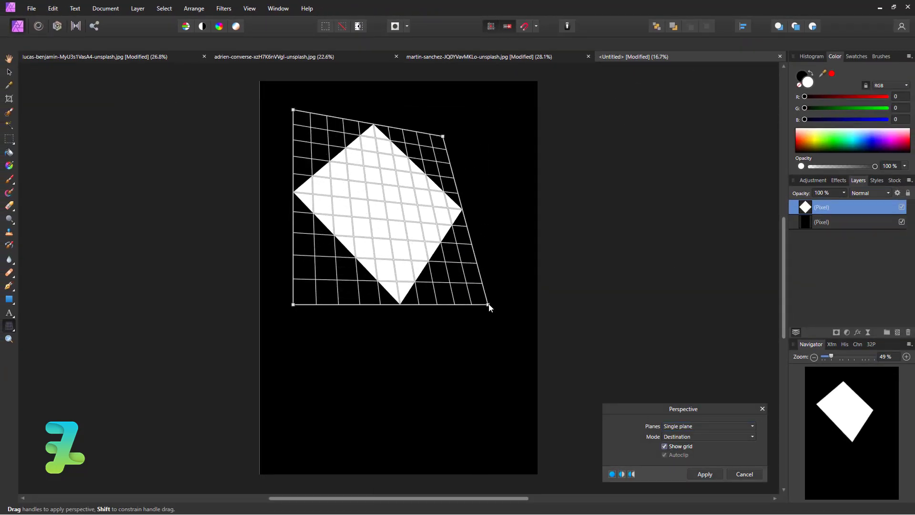
{"action": "left_click_drag", "start_coordinate": [488, 305], "coordinate": [506, 299]}
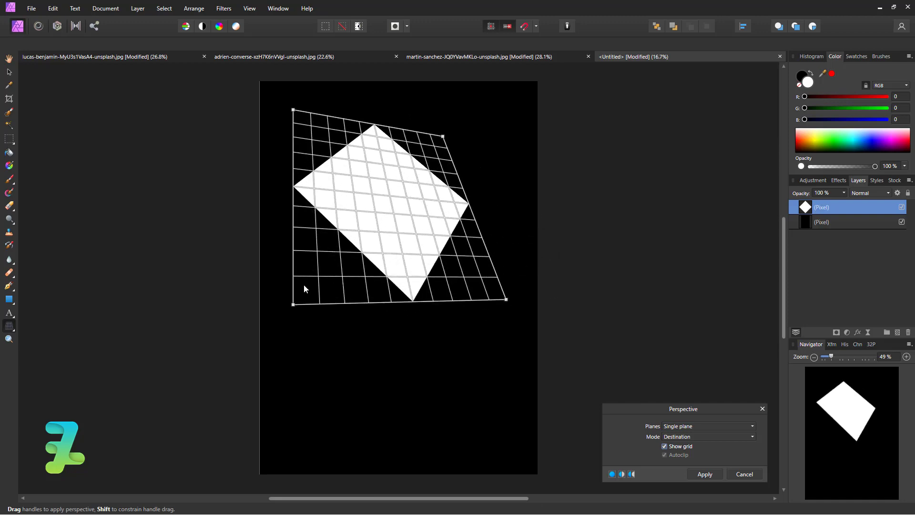
{"action": "mouse_move", "coordinate": [293, 304]}
{"action": "left_mouse_down"}
{"action": "mouse_move", "coordinate": [327, 268]}
{"action": "mouse_move", "coordinate": [269, 378]}
{"action": "left_mouse_up"}
{"action": "mouse_move", "coordinate": [443, 137]}
{"action": "left_mouse_down"}
{"action": "mouse_move", "coordinate": [422, 167]}
{"action": "mouse_move", "coordinate": [429, 171]}
{"action": "left_mouse_up"}
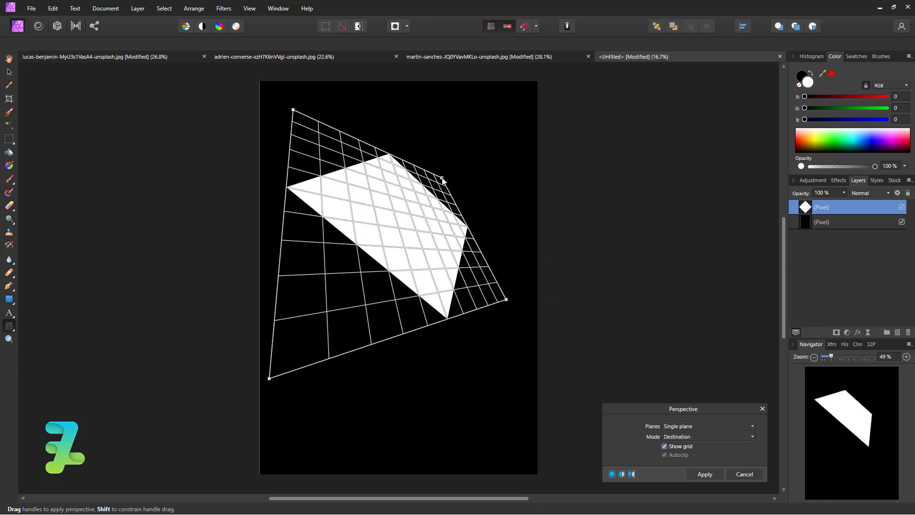
{"action": "mouse_move", "coordinate": [507, 300]}
{"action": "left_mouse_down"}
{"action": "mouse_move", "coordinate": [519, 300]}
{"action": "mouse_move", "coordinate": [441, 358]}
{"action": "mouse_move", "coordinate": [489, 342]}
{"action": "left_mouse_up"}
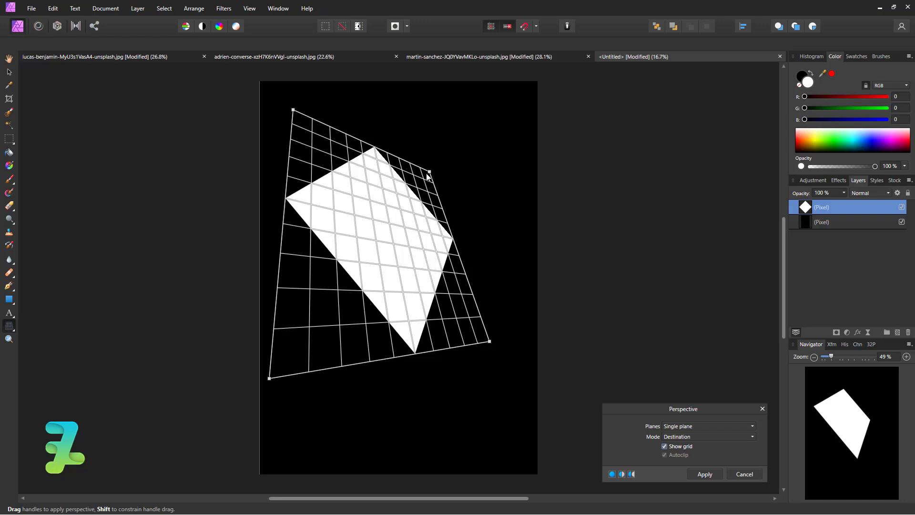
{"action": "left_click_drag", "start_coordinate": [429, 171], "coordinate": [393, 167]}
{"action": "left_click_drag", "start_coordinate": [294, 110], "coordinate": [258, 141]}
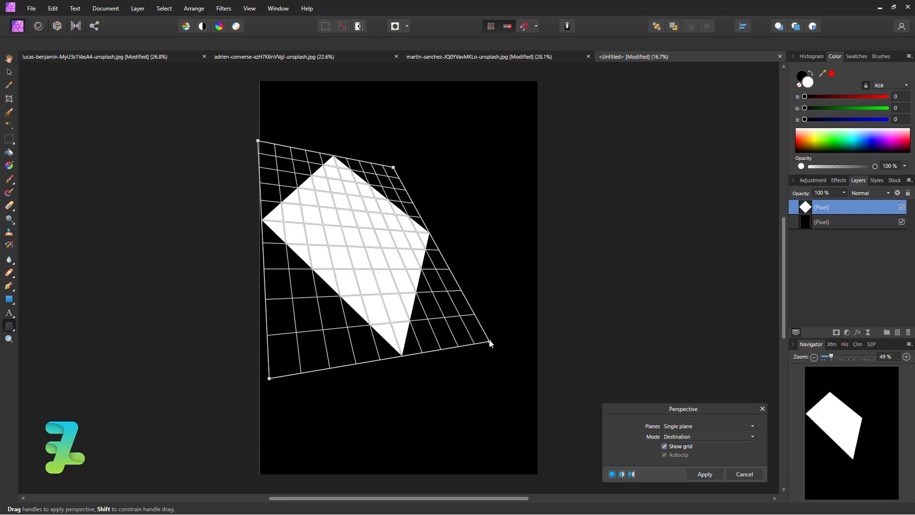
Step: Fine-tune all four corners until the diamond reads as a flat, tilted slab
{"action": "mouse_move", "coordinate": [489, 342]}
{"action": "left_mouse_down"}
{"action": "mouse_move", "coordinate": [506, 258]}
{"action": "mouse_move", "coordinate": [505, 278]}
{"action": "left_mouse_up"}
{"action": "left_click_drag", "start_coordinate": [258, 141], "coordinate": [227, 211]}
{"action": "mouse_move", "coordinate": [505, 278]}
{"action": "left_mouse_down"}
{"action": "mouse_move", "coordinate": [501, 266]}
{"action": "mouse_move", "coordinate": [498, 287]}
{"action": "left_mouse_up"}
{"action": "mouse_move", "coordinate": [394, 168]}
{"action": "left_mouse_down"}
{"action": "mouse_move", "coordinate": [409, 162]}
{"action": "mouse_move", "coordinate": [398, 164]}
{"action": "left_mouse_up"}
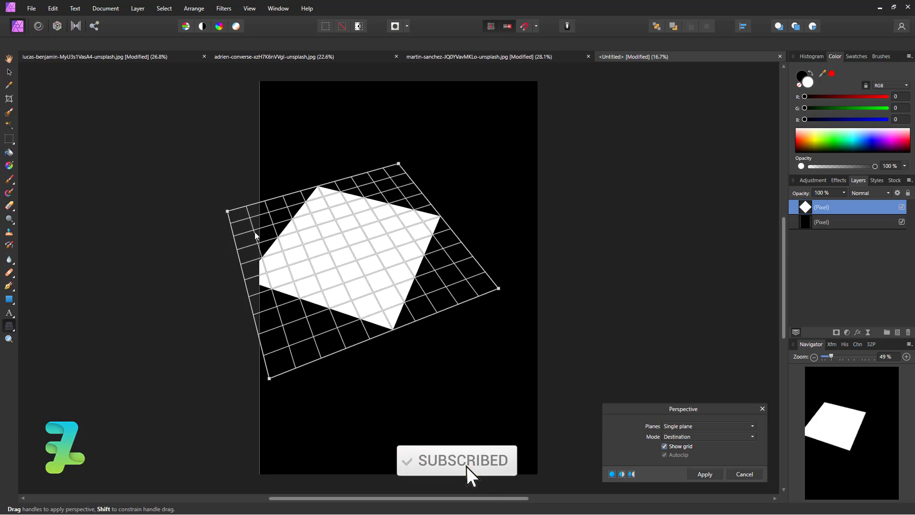
{"action": "left_click_drag", "start_coordinate": [269, 378], "coordinate": [284, 354]}
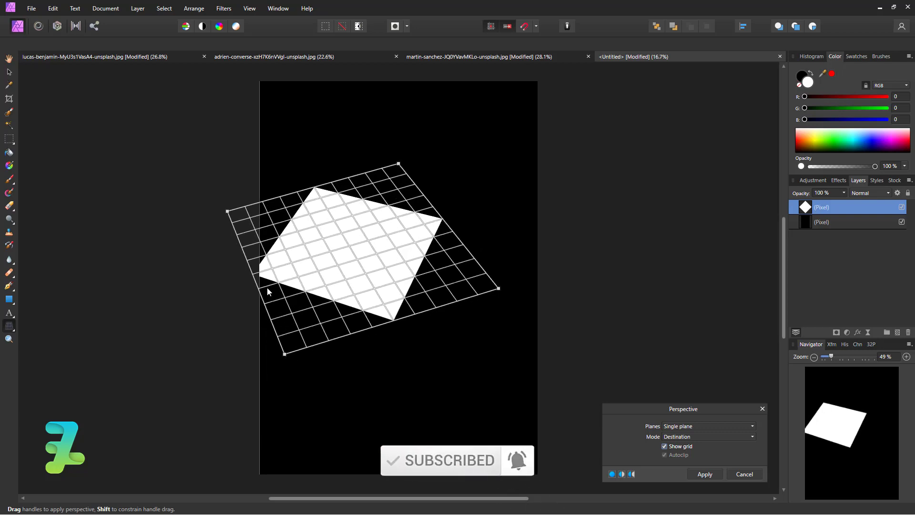
{"action": "mouse_move", "coordinate": [227, 211]}
{"action": "left_mouse_down"}
{"action": "mouse_move", "coordinate": [260, 207]}
{"action": "mouse_move", "coordinate": [259, 215]}
{"action": "left_mouse_up"}
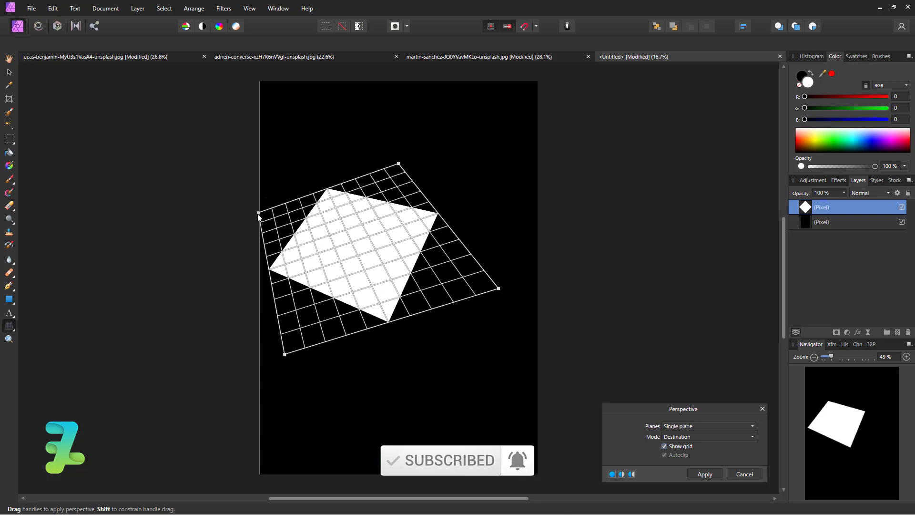
{"action": "left_click_drag", "start_coordinate": [399, 164], "coordinate": [425, 165]}
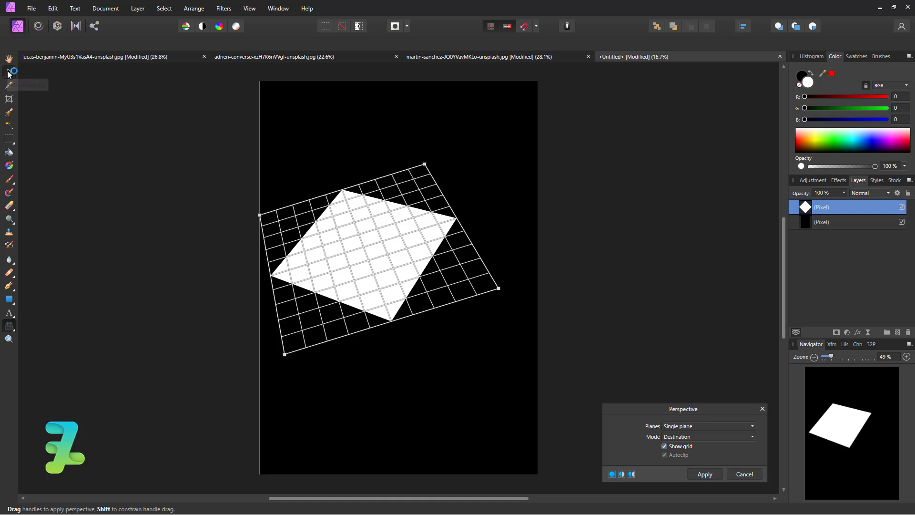
Step: Finish the distortion, then rotate the white slab about 14° and move it up and right
{"action": "left_click", "coordinate": [450, 181]}
{"action": "left_click", "coordinate": [811, 207]}
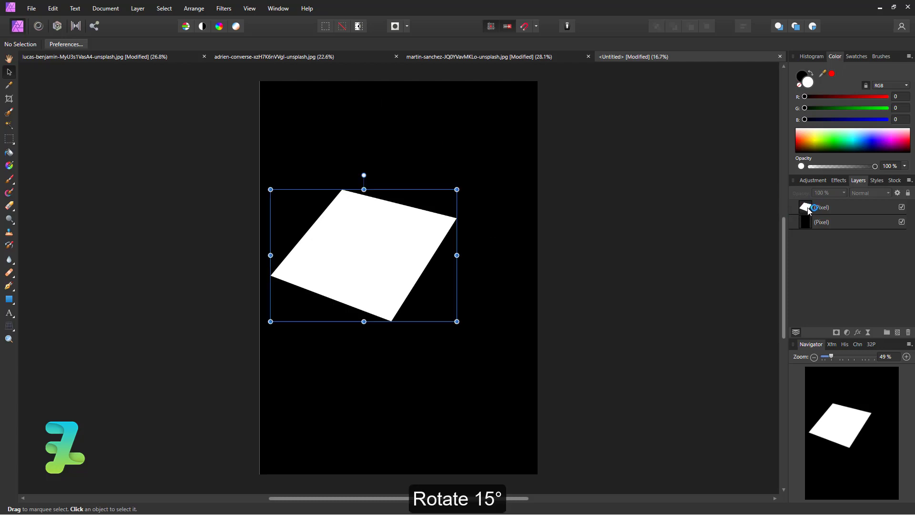
{"action": "left_click_drag", "start_coordinate": [363, 175], "coordinate": [386, 172]}
{"action": "left_click_drag", "start_coordinate": [363, 246], "coordinate": [392, 218]}
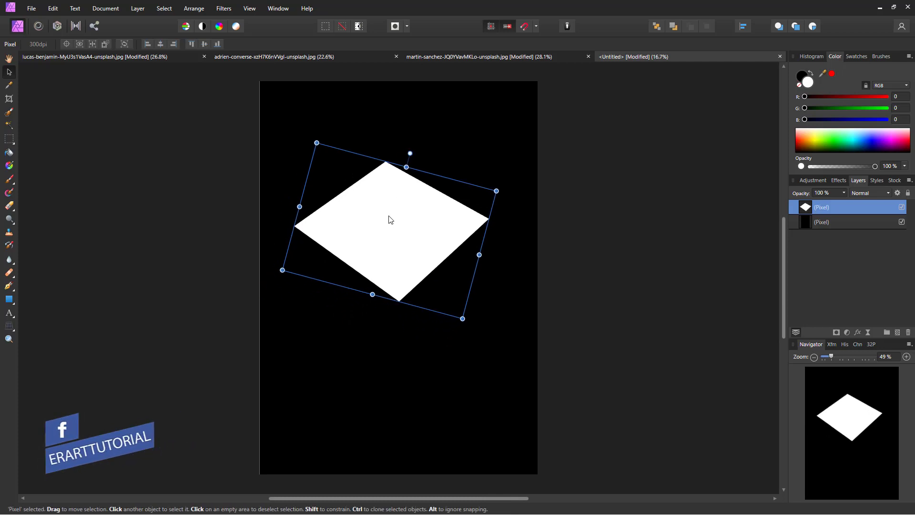
Step: Duplicate the slab and give the lower copy a pure red colour overlay
{"action": "key", "text": "ctrl+j"}
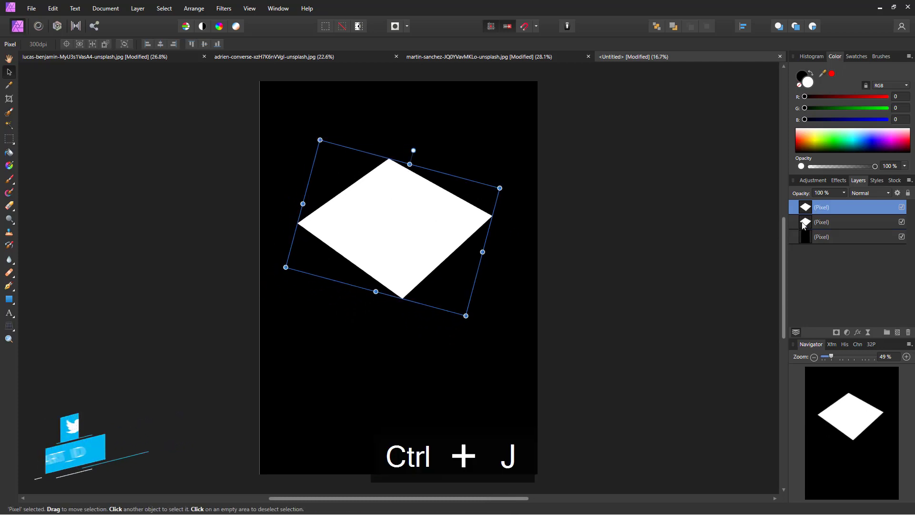
{"action": "left_click", "coordinate": [812, 222]}
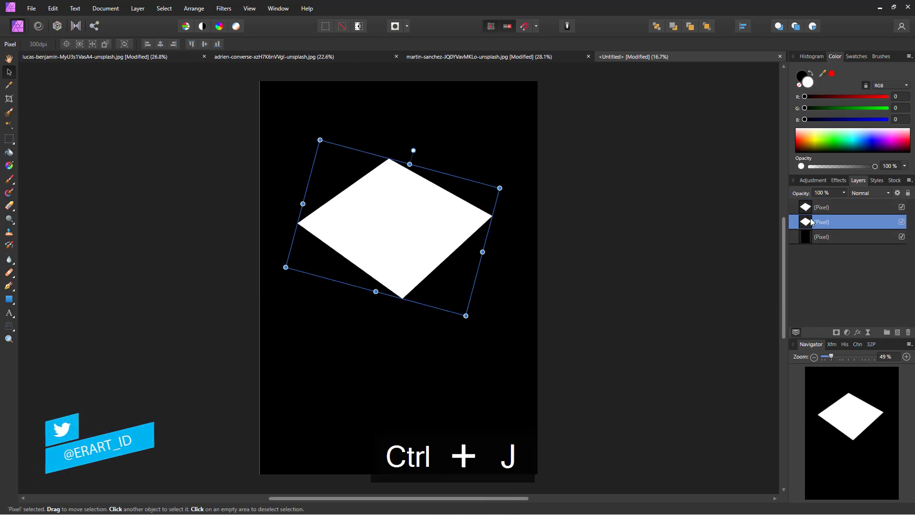
{"action": "left_click", "coordinate": [838, 180]}
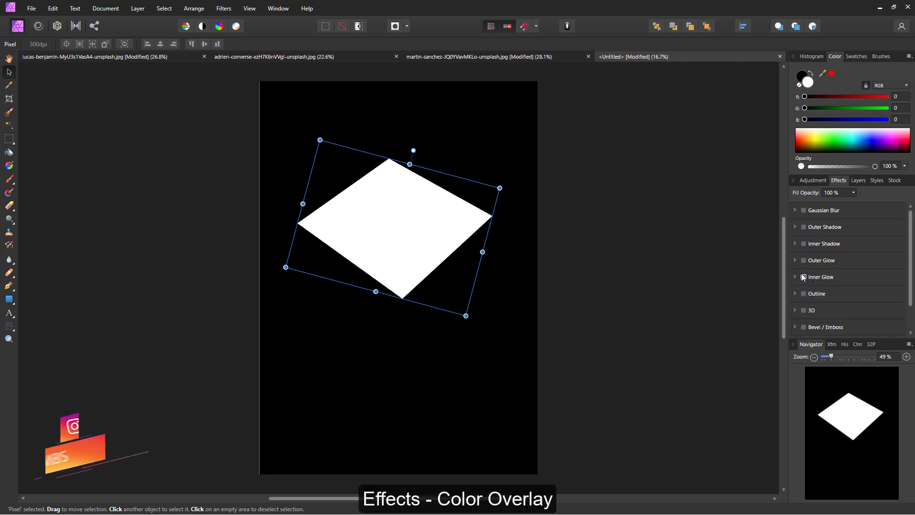
{"action": "scroll", "coordinate": [802, 286], "scroll_direction": "down", "scroll_amount": 2}
{"action": "left_click", "coordinate": [804, 312]}
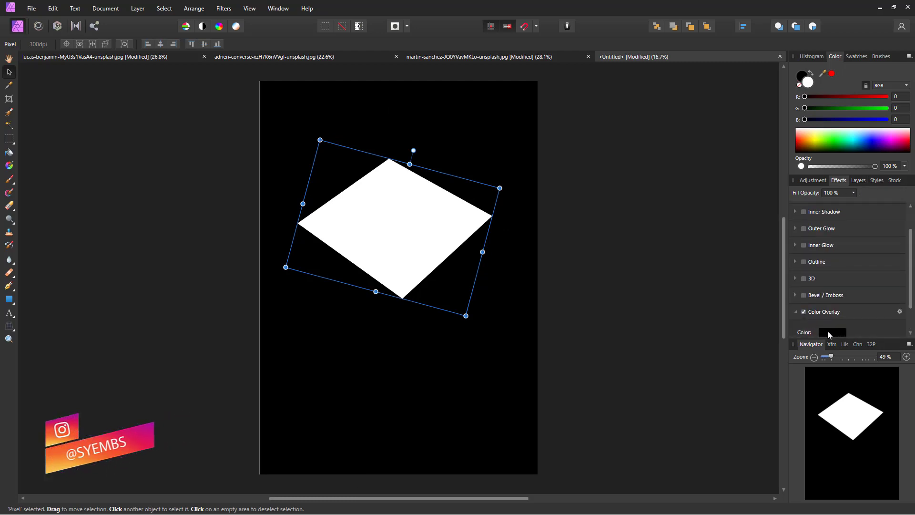
{"action": "left_click", "coordinate": [832, 332]}
{"action": "left_click_drag", "start_coordinate": [791, 363], "coordinate": [870, 363]}
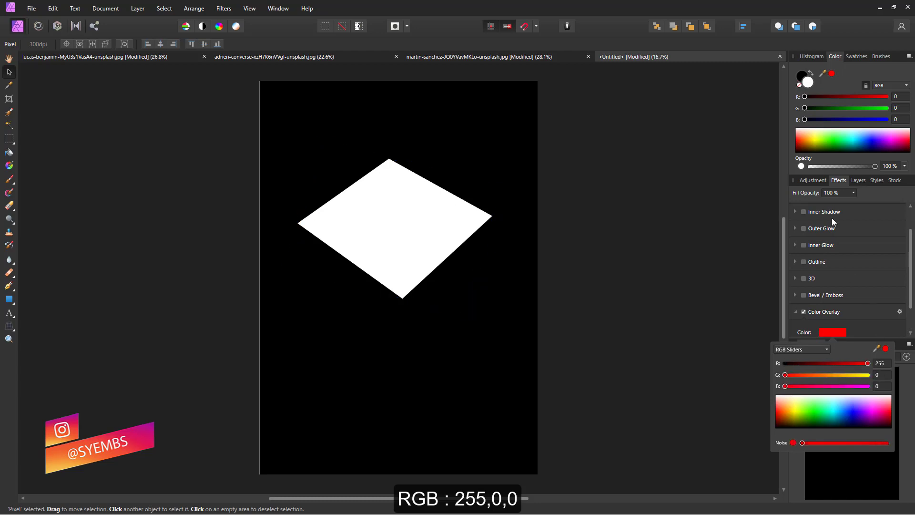
Step: Shift the red copy down to form the slab's edge and add an empty pixel layer above it
{"action": "left_click", "coordinate": [857, 180]}
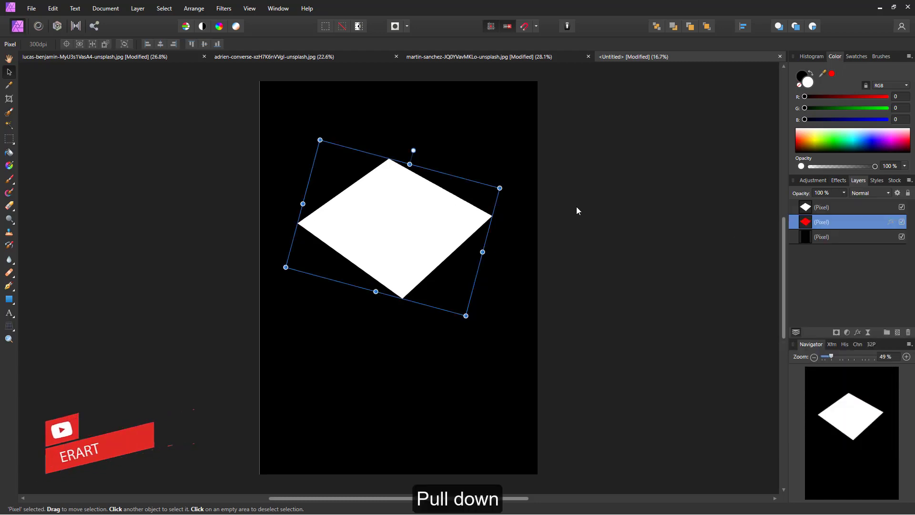
{"action": "left_click_drag", "start_coordinate": [392, 220], "coordinate": [393, 237]}
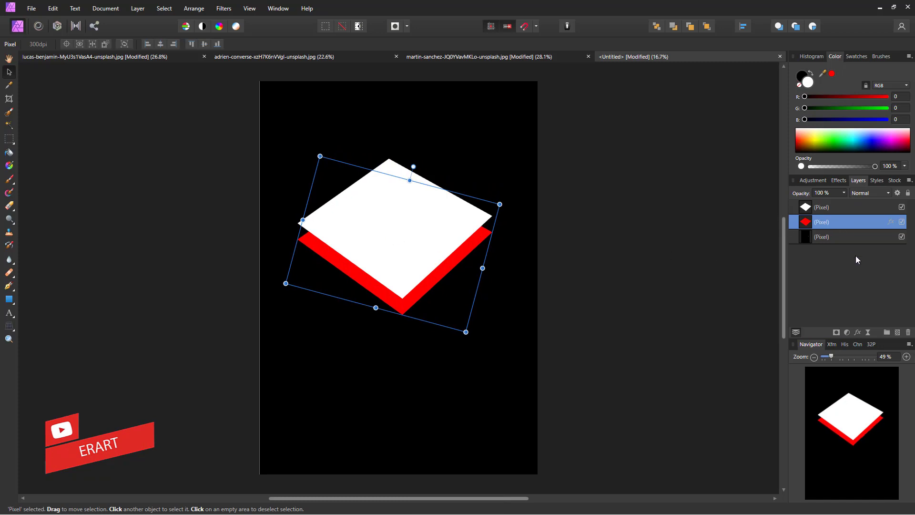
{"action": "left_click", "coordinate": [898, 332]}
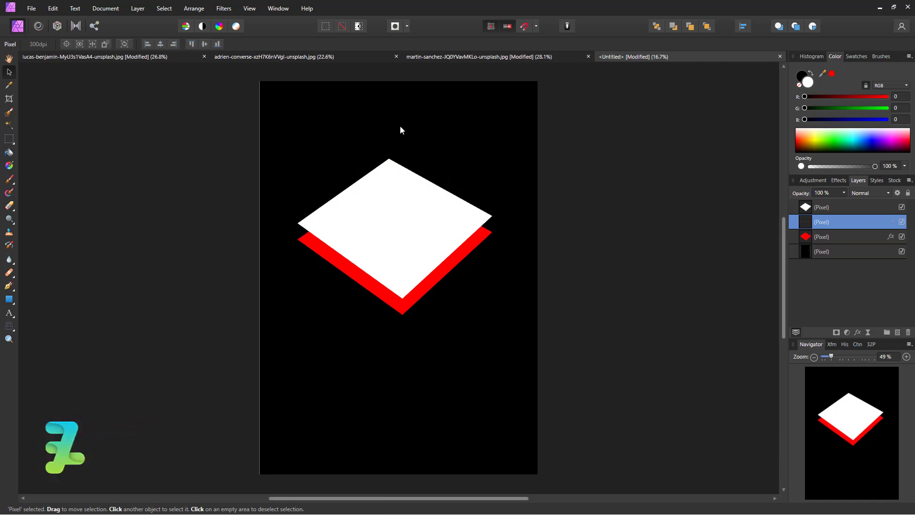
Step: Zoom in and trace a Pen path around the black gap between white top and red base, converting it to a selection
{"action": "left_click", "coordinate": [10, 284]}
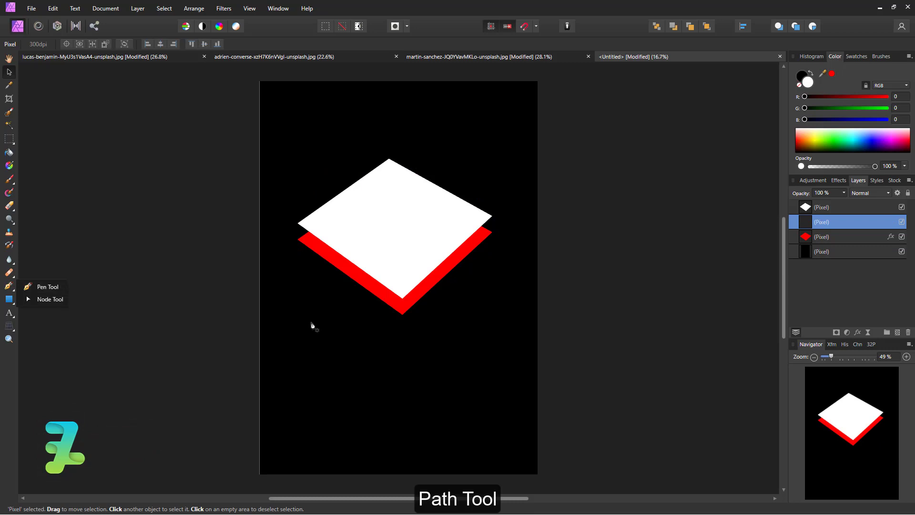
{"action": "key", "text": "p"}
{"action": "key", "text": "ctrl+equal"}
{"action": "key", "text": "ctrl+equal"}
{"action": "key", "text": "ctrl+equal"}
{"action": "key", "text": "ctrl+equal"}
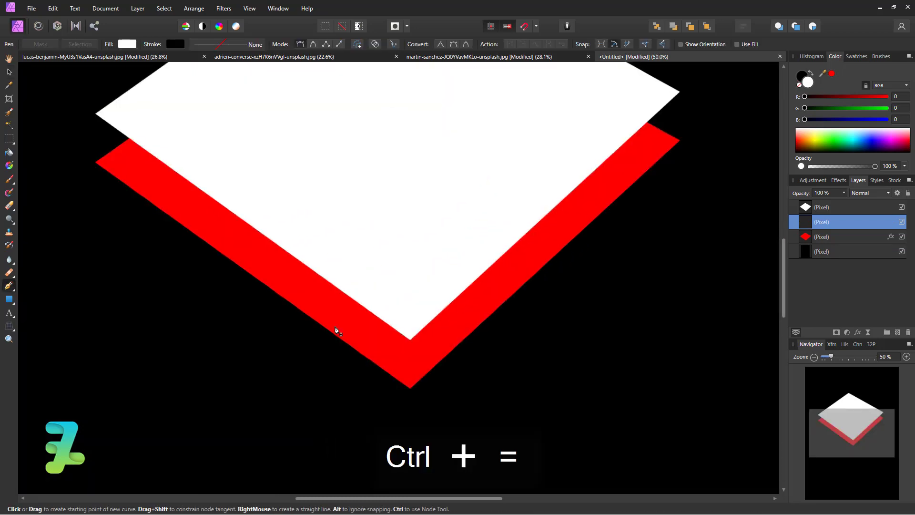
{"action": "left_click", "coordinate": [97, 115]}
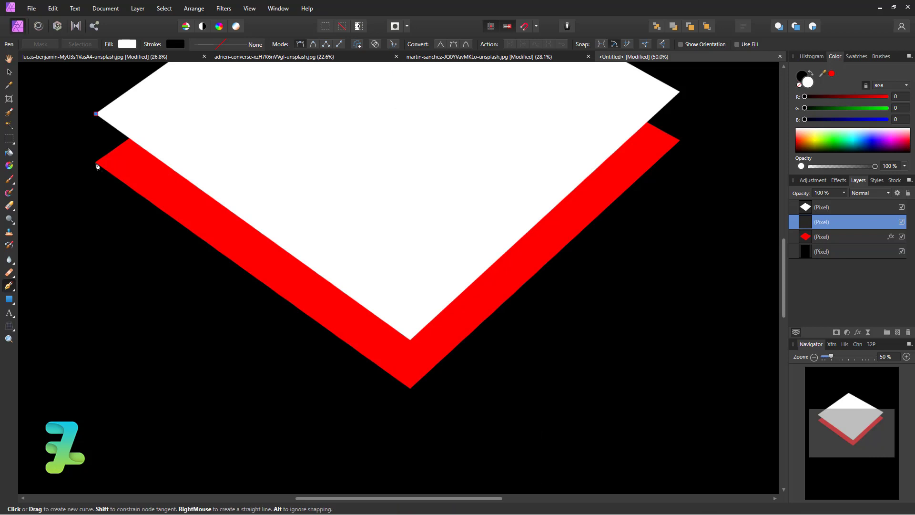
{"action": "left_click", "coordinate": [97, 162]}
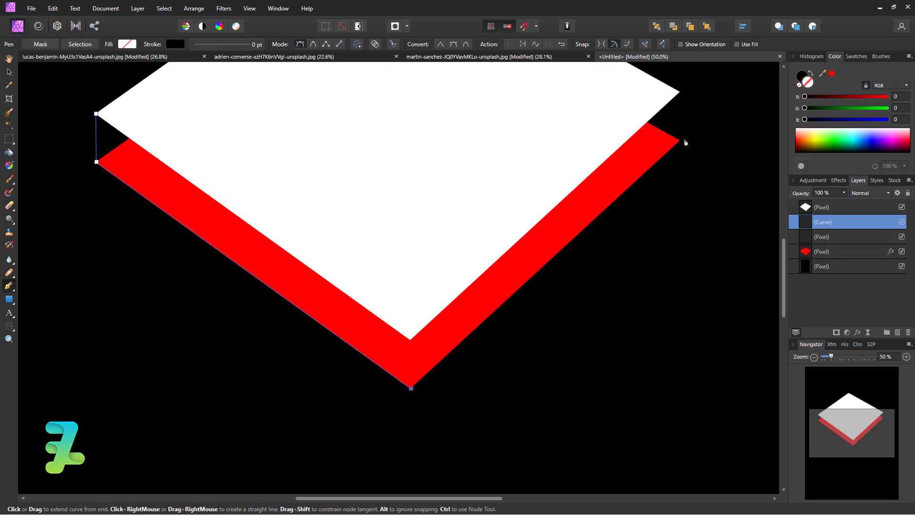
{"action": "left_click", "coordinate": [680, 141]}
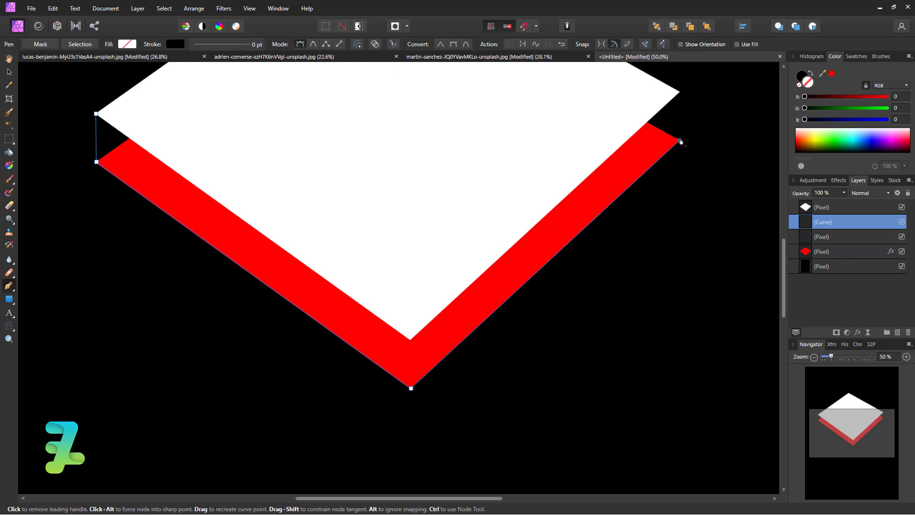
{"action": "left_click", "coordinate": [302, 189]}
{"action": "left_click", "coordinate": [97, 114]}
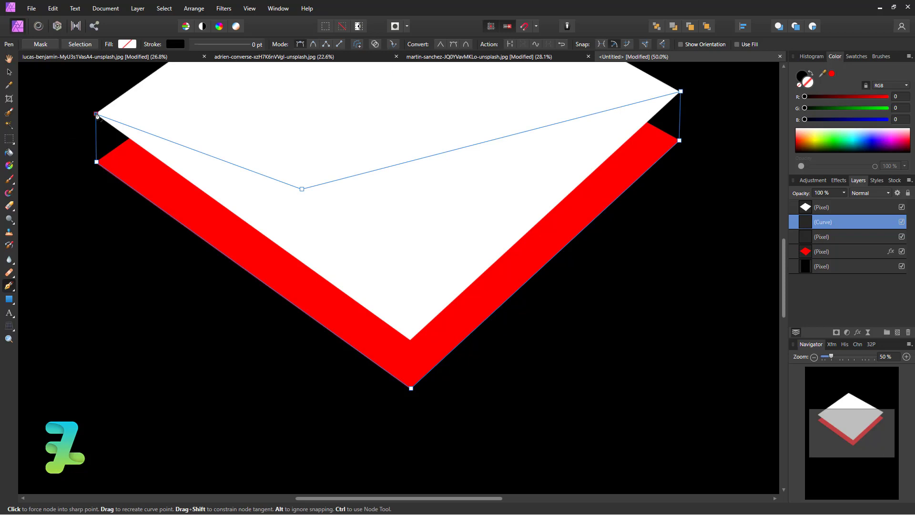
{"action": "left_click", "coordinate": [79, 44]}
Step: Flood-fill the selected gap with pure red (RGB 255,0,0) and deselect
{"action": "left_click", "coordinate": [9, 152]}
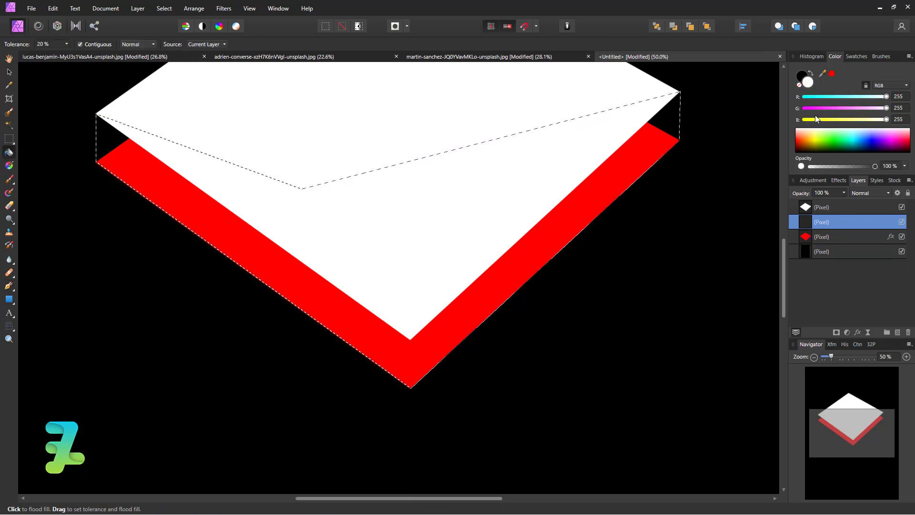
{"action": "left_click_drag", "start_coordinate": [808, 141], "coordinate": [724, 188]}
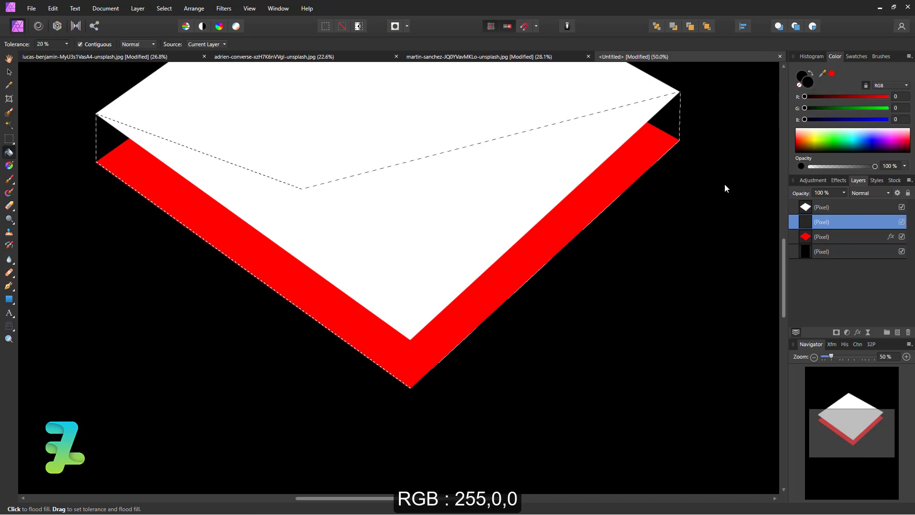
{"action": "left_click", "coordinate": [832, 74]}
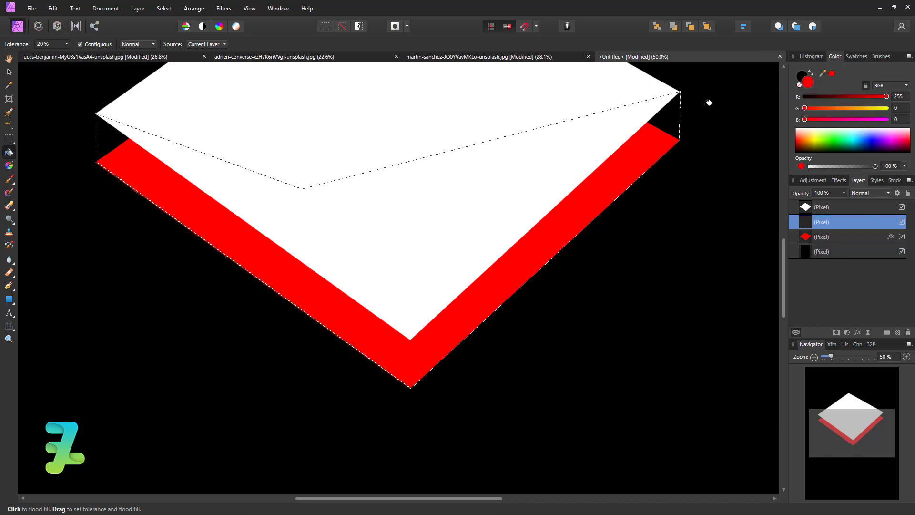
{"action": "left_click", "coordinate": [676, 116]}
{"action": "key", "text": "ctrl+d"}
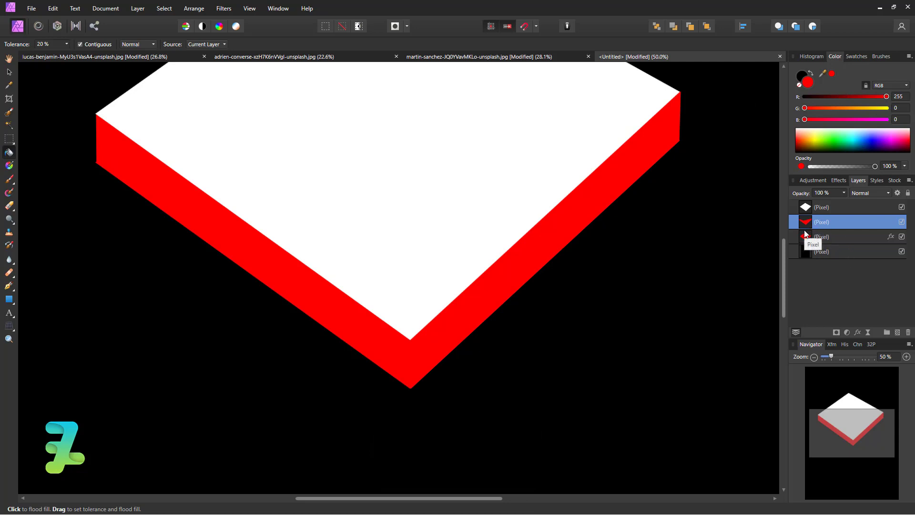
Step: Widen the red side piece slightly to meet the slab edges, then zoom out to the whole poster
{"action": "left_click", "coordinate": [9, 72]}
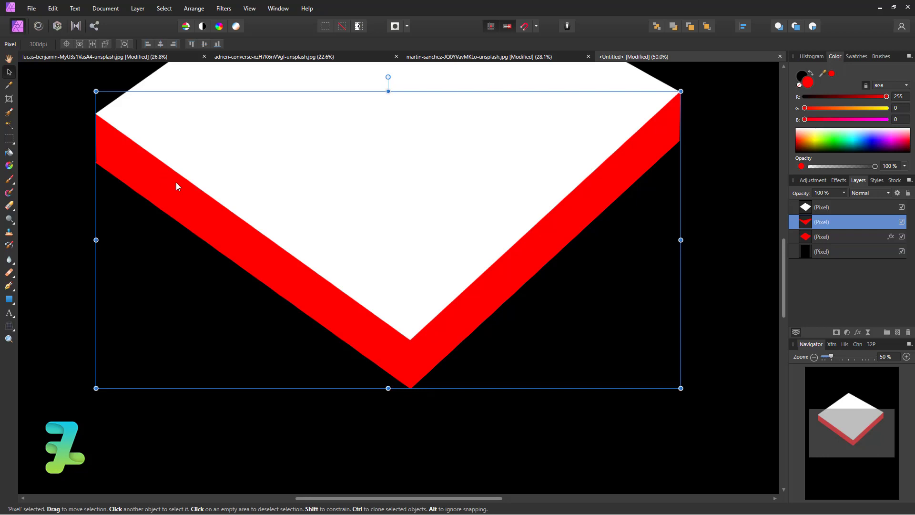
{"action": "left_click_drag", "start_coordinate": [92, 240], "coordinate": [92, 241]}
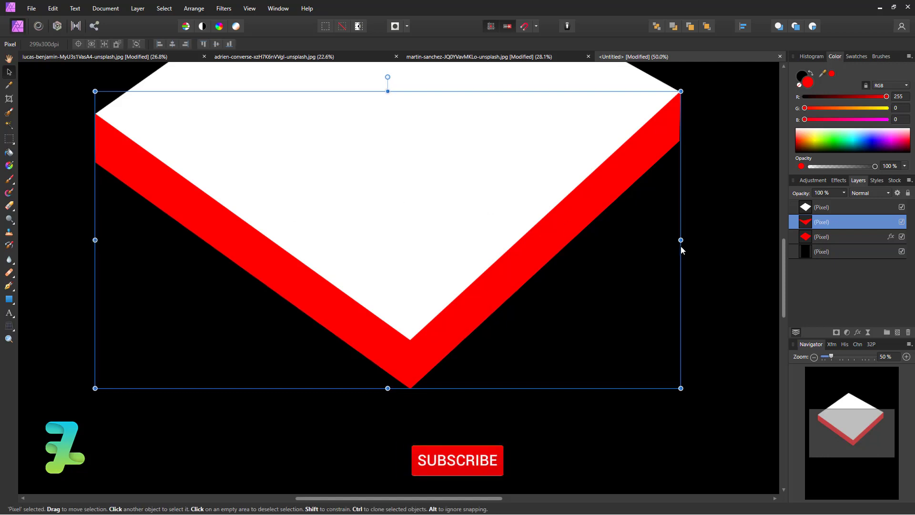
{"action": "left_click_drag", "start_coordinate": [680, 240], "coordinate": [682, 240]}
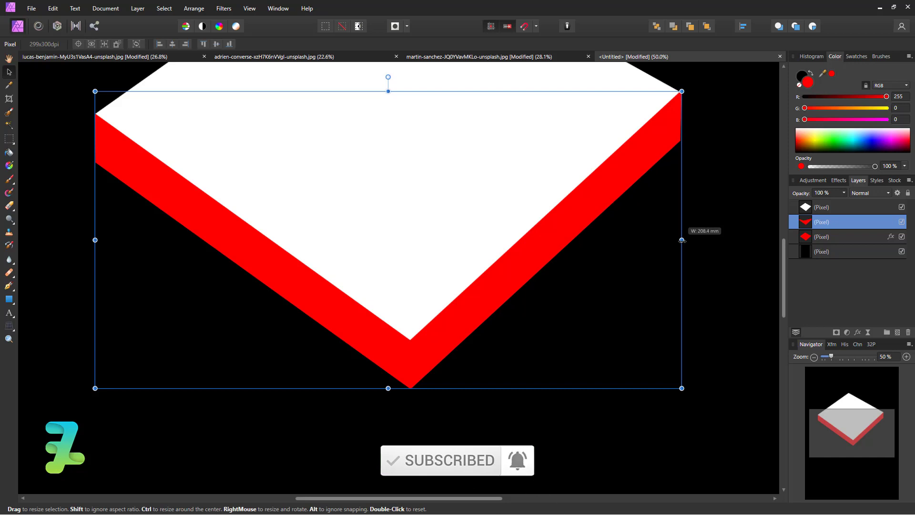
{"action": "left_click_drag", "start_coordinate": [682, 239], "coordinate": [682, 240]}
{"action": "left_click", "coordinate": [40, 160]}
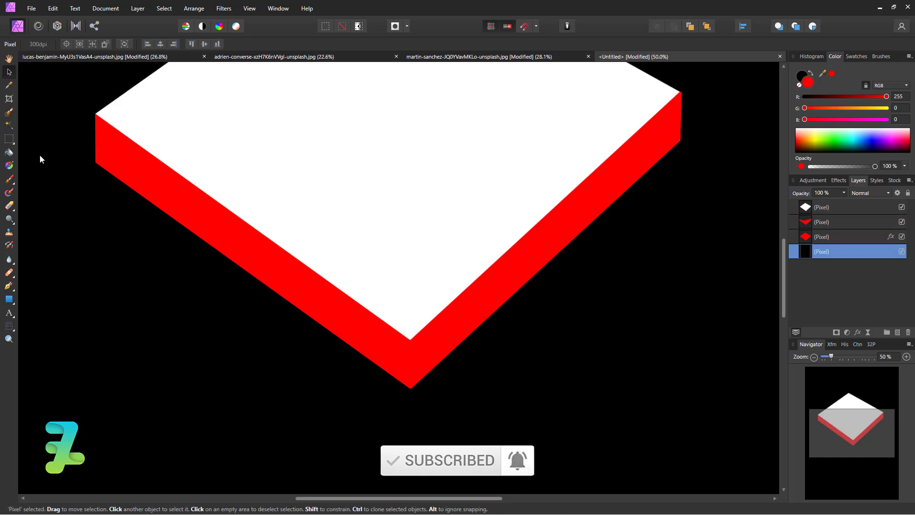
{"action": "scroll", "coordinate": [600, 207], "scroll_direction": "up", "scroll_amount": 2}
{"action": "scroll", "coordinate": [599, 207], "scroll_direction": "up", "scroll_amount": 1}
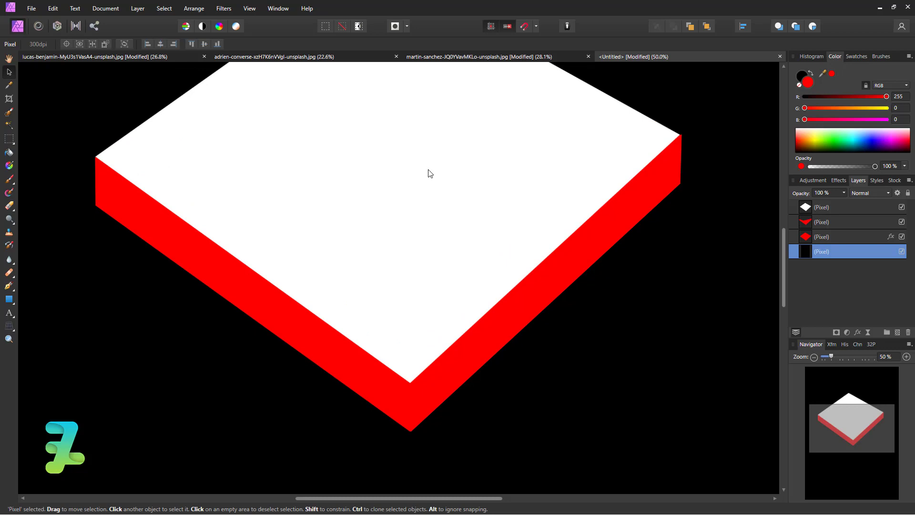
{"action": "scroll", "coordinate": [756, 235], "scroll_direction": "up", "scroll_amount": 2}
{"action": "left_click", "coordinate": [802, 223]}
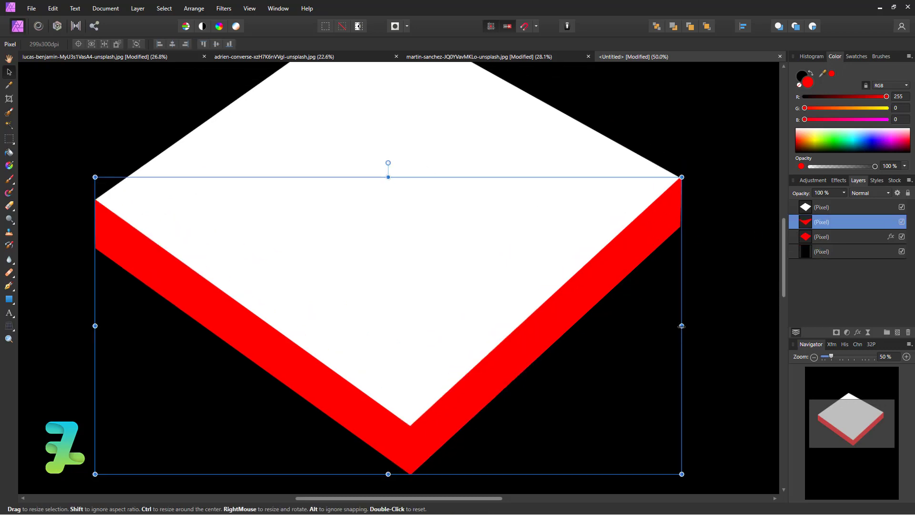
{"action": "left_click_drag", "start_coordinate": [681, 326], "coordinate": [681, 326]}
{"action": "left_click", "coordinate": [59, 103]}
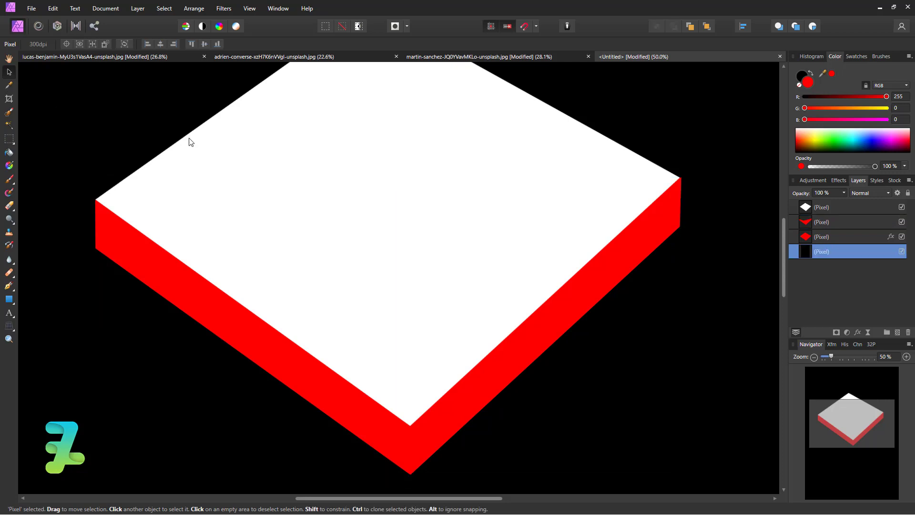
{"action": "key", "text": "ctrl+minus"}
{"action": "key", "text": "ctrl+minus"}
{"action": "key", "text": "ctrl+minus"}
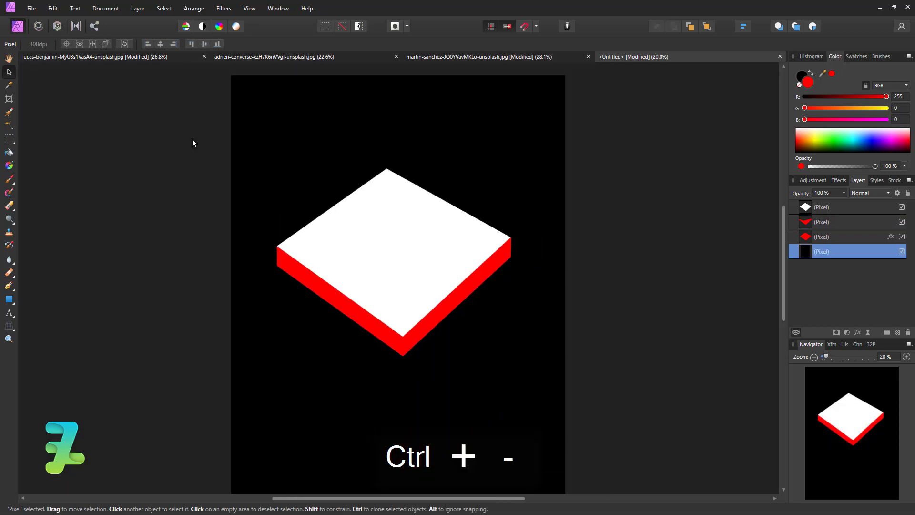
Step: Copy the pink marbled ink photo's layer into the poster and close the photo without saving
{"action": "left_click", "coordinate": [831, 237]}
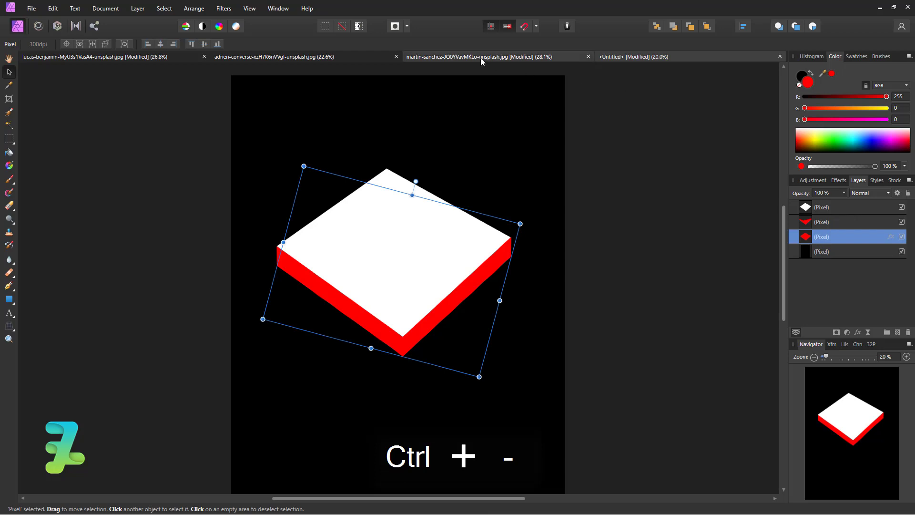
{"action": "left_click", "coordinate": [313, 56]}
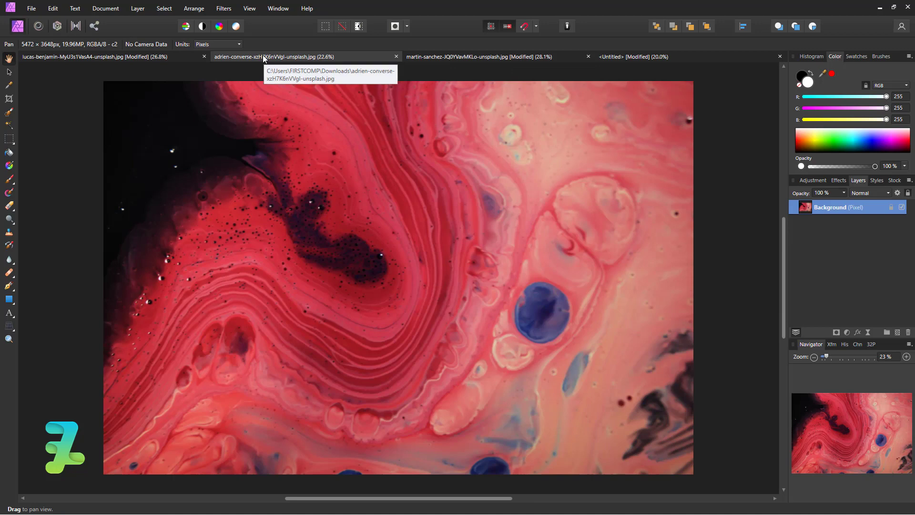
{"action": "mouse_move", "coordinate": [263, 58]}
{"action": "left_mouse_down"}
{"action": "mouse_move", "coordinate": [189, 125]}
{"action": "mouse_move", "coordinate": [217, 236]}
{"action": "left_mouse_up"}
{"action": "left_click", "coordinate": [550, 59]}
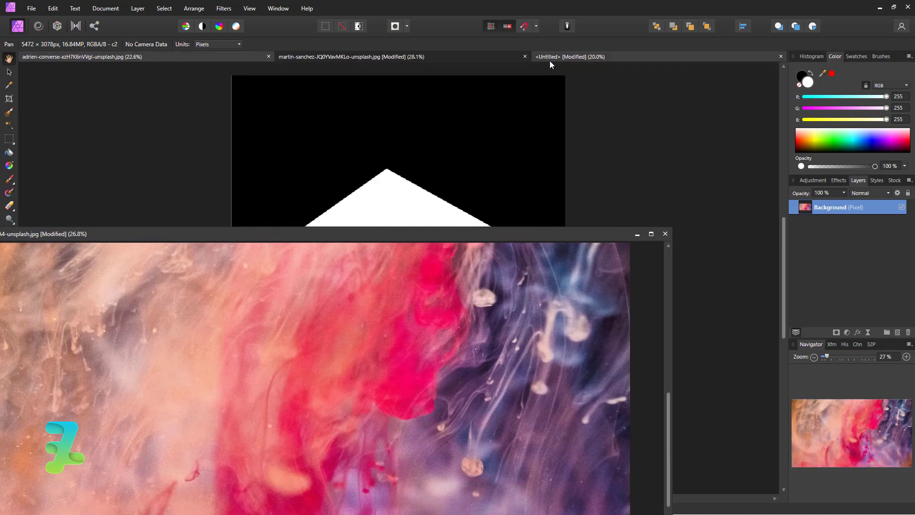
{"action": "left_click", "coordinate": [434, 291]}
{"action": "left_click_drag", "start_coordinate": [815, 208], "coordinate": [409, 145]}
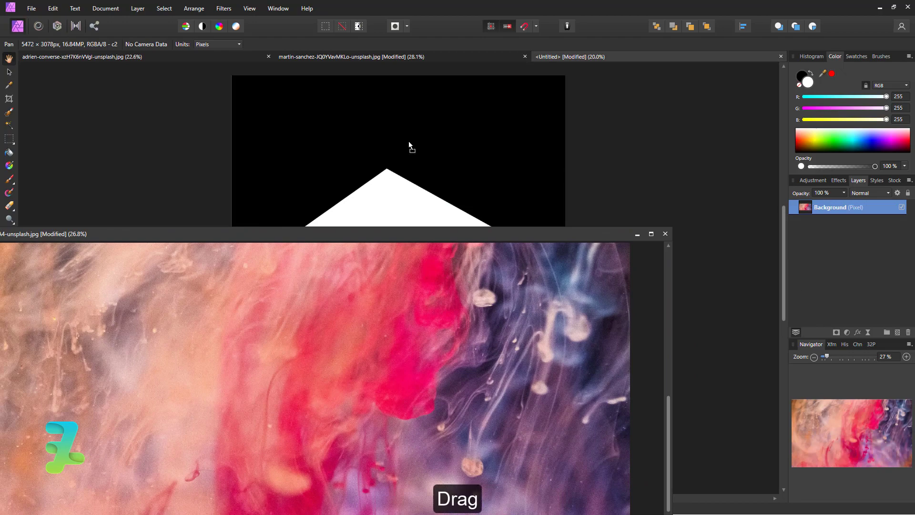
{"action": "left_click", "coordinate": [665, 235]}
{"action": "left_click", "coordinate": [454, 270]}
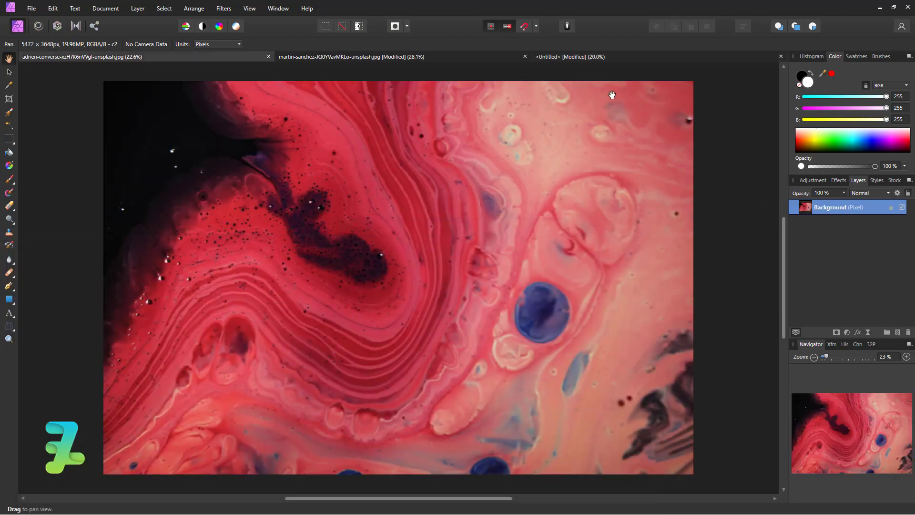
Step: Move the ink photo to the top, shrink it over the slab, duplicate it and hide the middle copy
{"action": "left_click", "coordinate": [557, 57]}
{"action": "left_click_drag", "start_coordinate": [809, 238], "coordinate": [814, 205]}
{"action": "left_click_drag", "start_coordinate": [668, 287], "coordinate": [451, 162]}
{"action": "left_click_drag", "start_coordinate": [324, 122], "coordinate": [418, 271]}
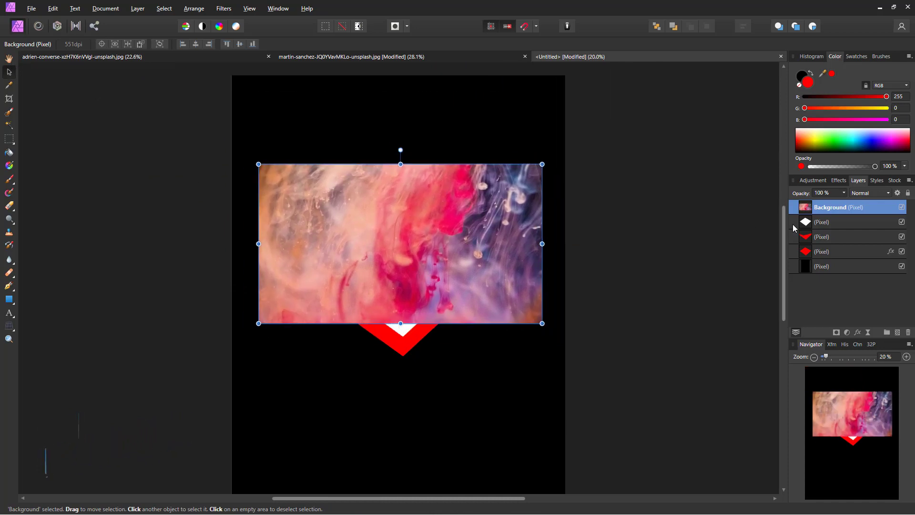
{"action": "key", "text": "ctrl+j"}
{"action": "key", "text": "ctrl+j"}
{"action": "left_click", "coordinate": [902, 222]}
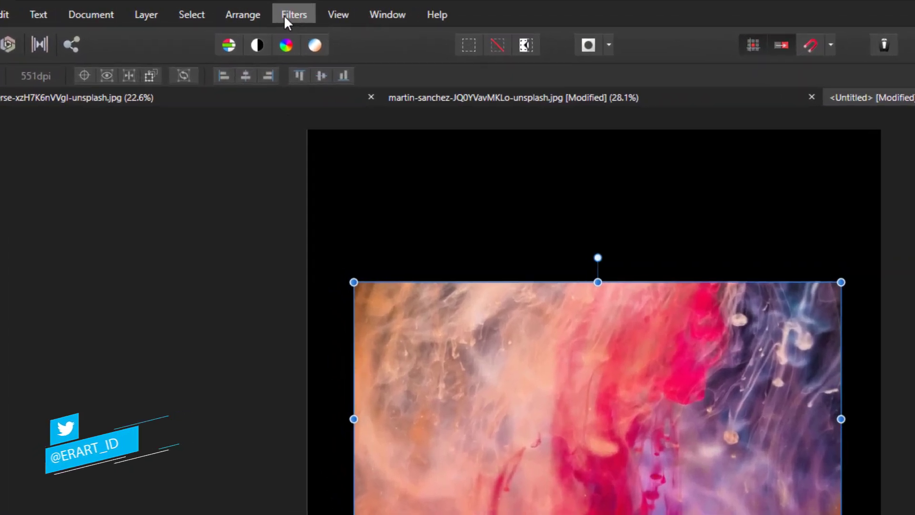
Step: Perspective-warp the ink photo, with grid shown, into a diamond matching the slab's top face
{"action": "left_click", "coordinate": [224, 8]}
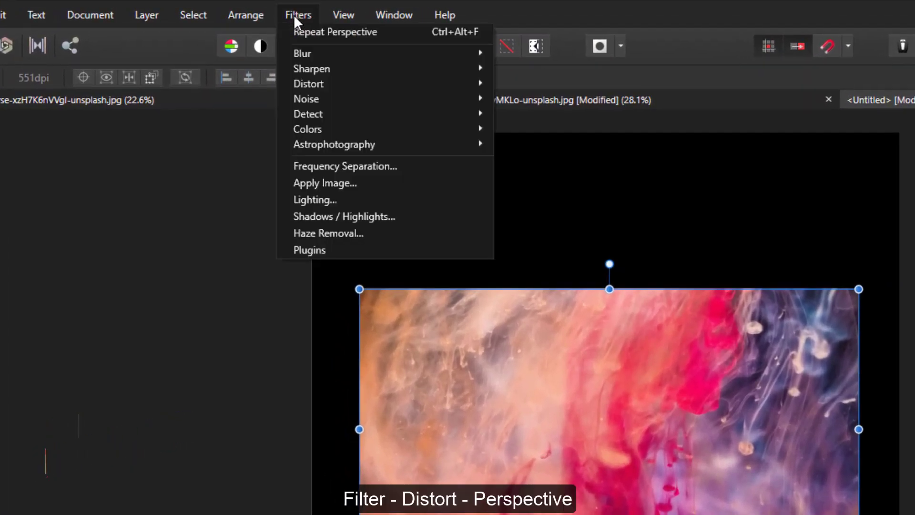
{"action": "mouse_move", "coordinate": [308, 84]}
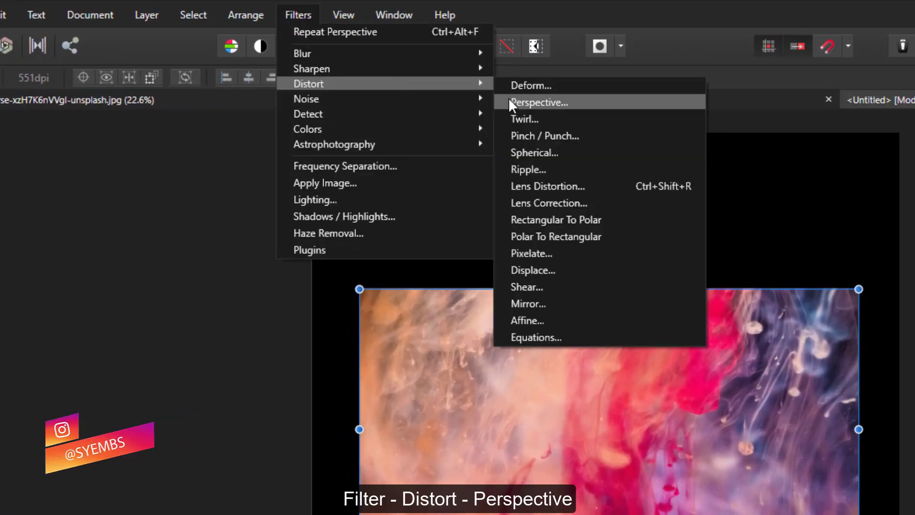
{"action": "left_click", "coordinate": [508, 98]}
{"action": "left_click", "coordinate": [671, 450]}
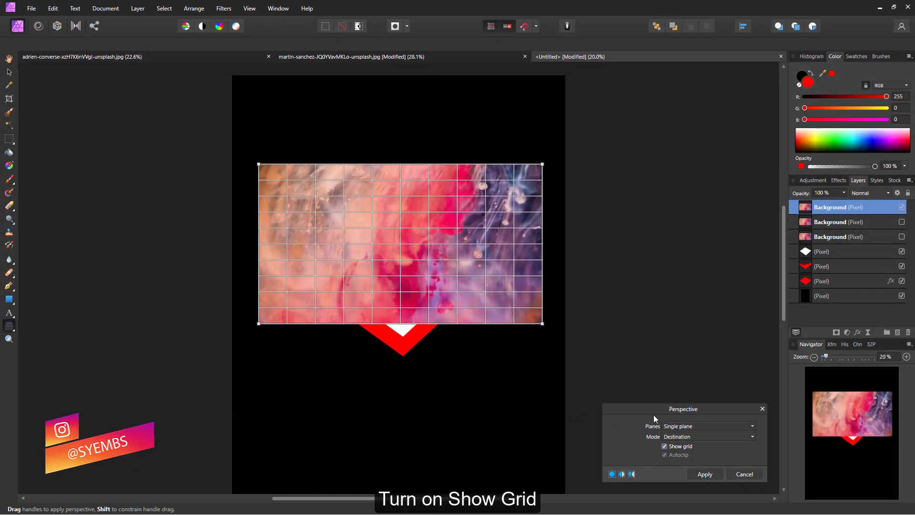
{"action": "left_click_drag", "start_coordinate": [542, 164], "coordinate": [387, 167]}
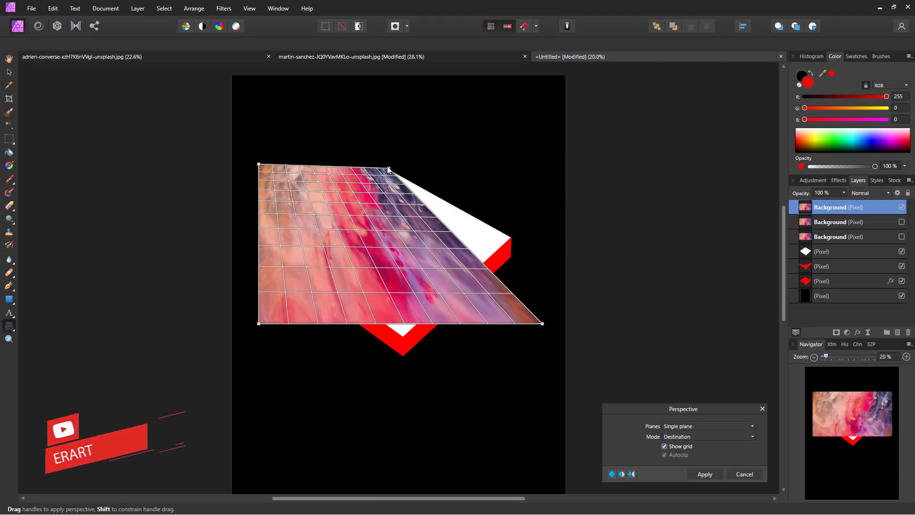
{"action": "left_click_drag", "start_coordinate": [540, 324], "coordinate": [554, 246]}
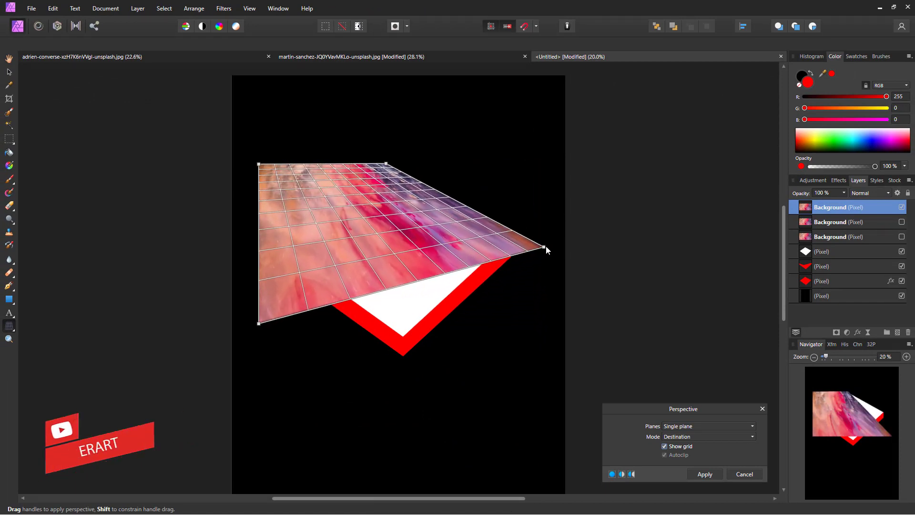
{"action": "mouse_move", "coordinate": [256, 326]}
{"action": "left_mouse_down"}
{"action": "mouse_move", "coordinate": [374, 346]}
{"action": "mouse_move", "coordinate": [401, 366]}
{"action": "left_mouse_up"}
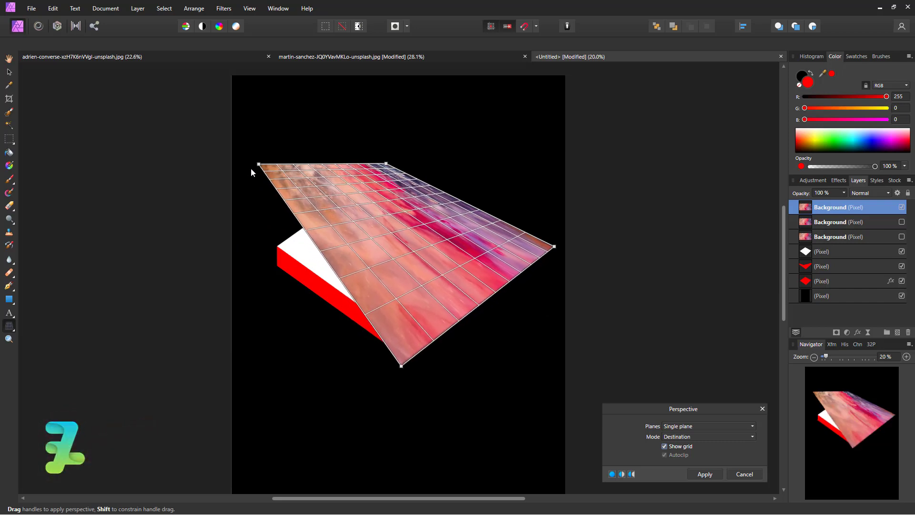
{"action": "left_click_drag", "start_coordinate": [257, 166], "coordinate": [218, 255]}
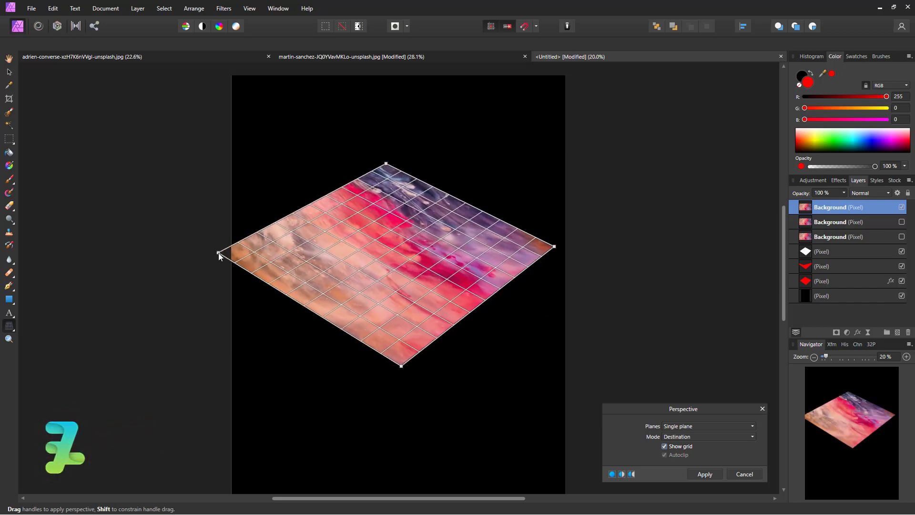
Step: Apply the warp, clip the photo into the white slab top, and show the second copy
{"action": "left_click", "coordinate": [8, 72]}
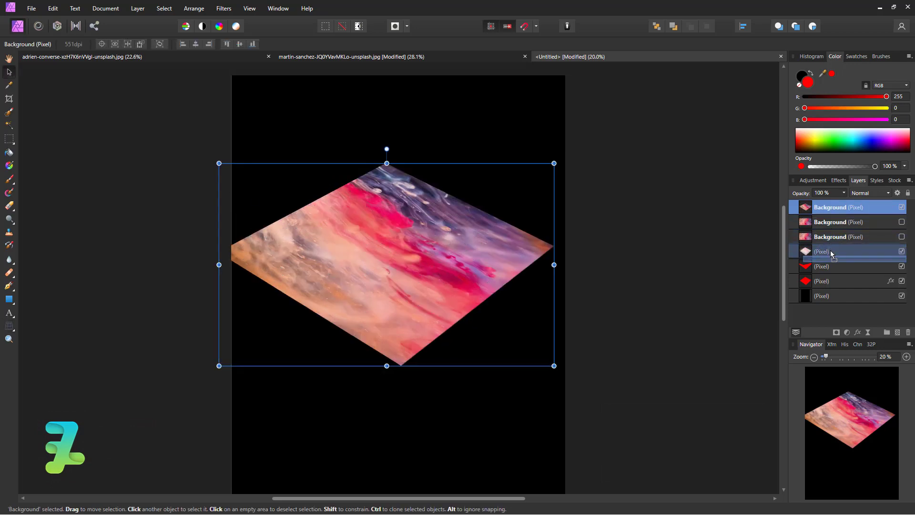
{"action": "left_click_drag", "start_coordinate": [819, 212], "coordinate": [820, 252]}
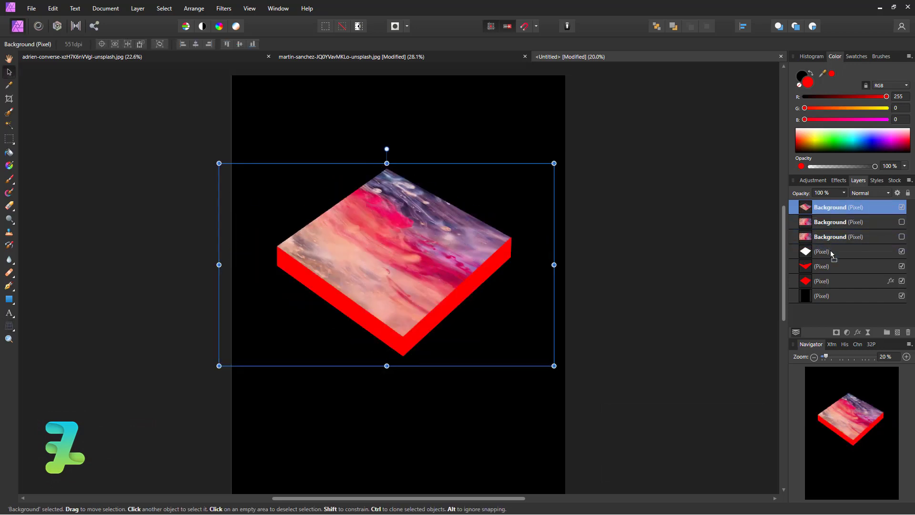
{"action": "left_click", "coordinate": [902, 223]}
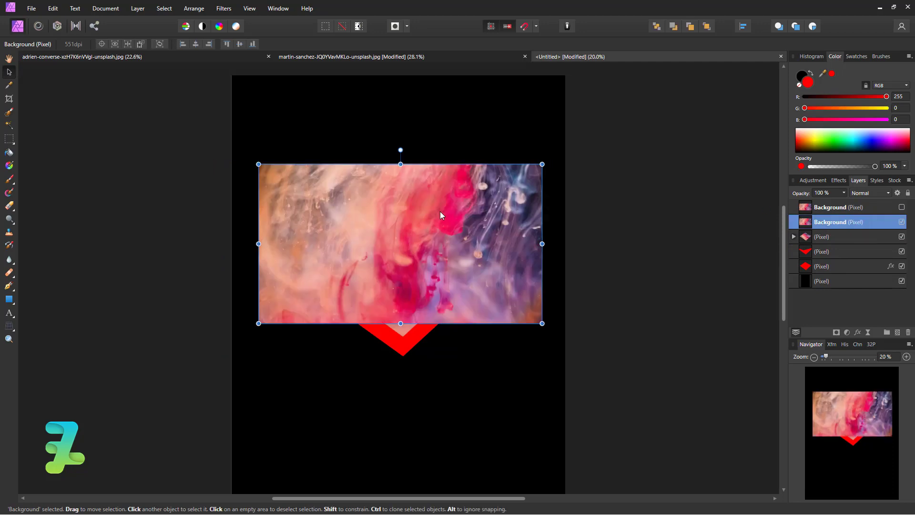
Step: Move the second ink copy down and perspective-warp its corners onto the slab's right side face
{"action": "left_click_drag", "start_coordinate": [440, 215], "coordinate": [442, 280]}
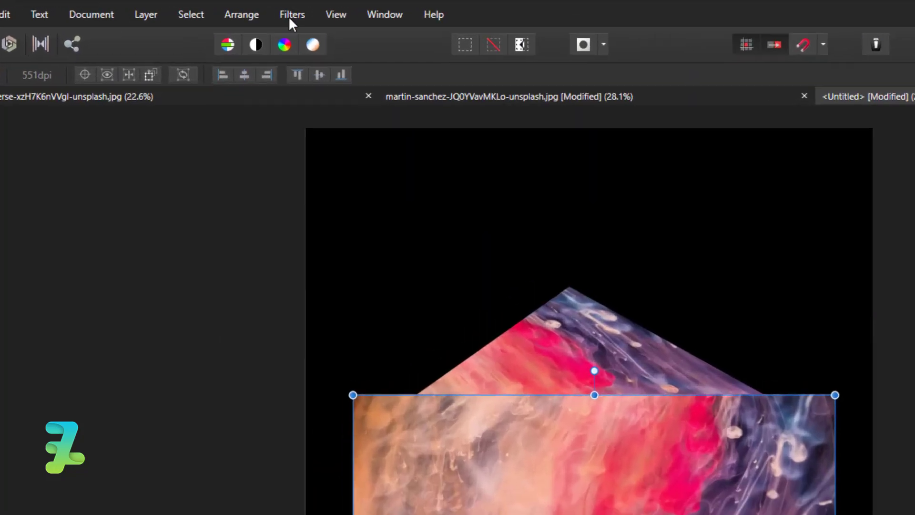
{"action": "left_click", "coordinate": [292, 15]}
{"action": "mouse_move", "coordinate": [305, 82]}
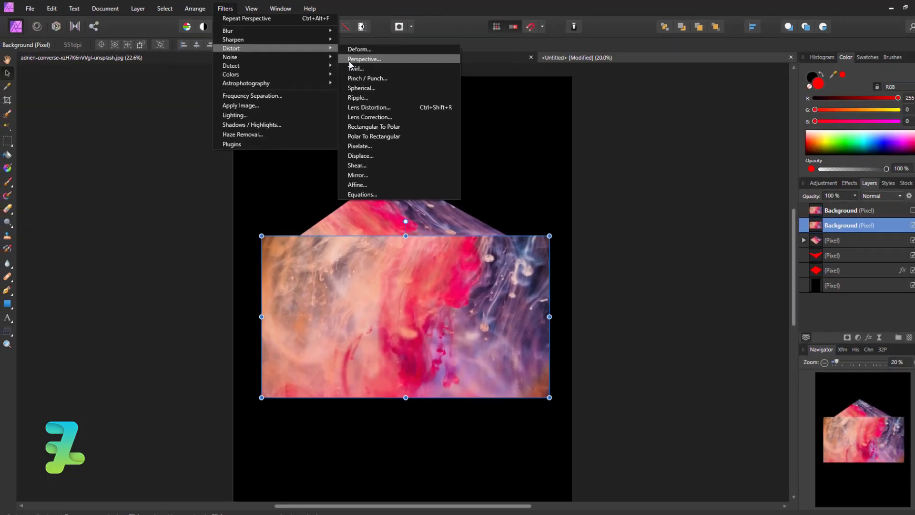
{"action": "left_click", "coordinate": [512, 105]}
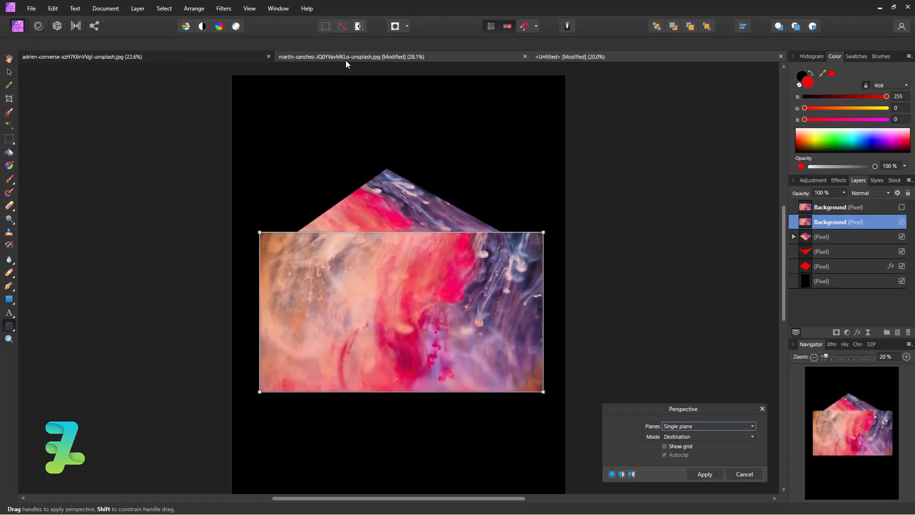
{"action": "left_click", "coordinate": [666, 446]}
{"action": "mouse_move", "coordinate": [544, 232]}
{"action": "left_mouse_down"}
{"action": "mouse_move", "coordinate": [528, 220]}
{"action": "mouse_move", "coordinate": [511, 232]}
{"action": "left_mouse_up"}
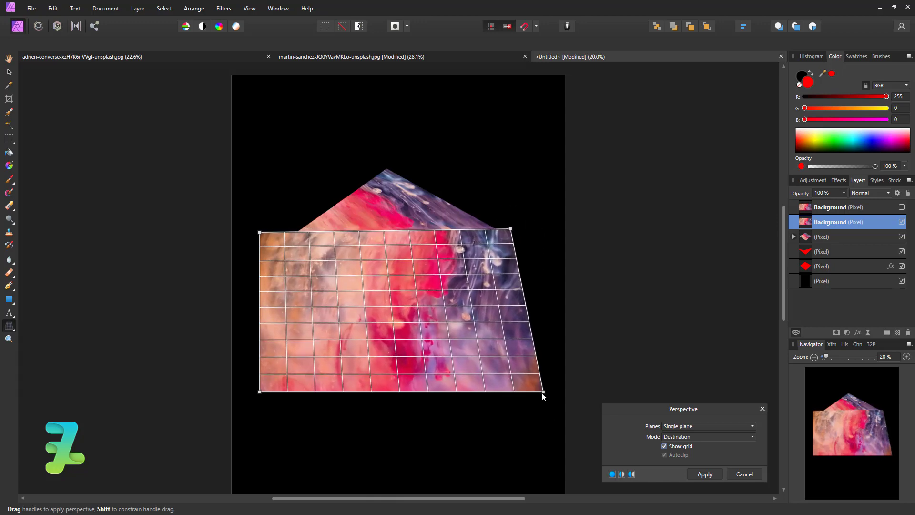
{"action": "left_click_drag", "start_coordinate": [543, 392], "coordinate": [523, 267]}
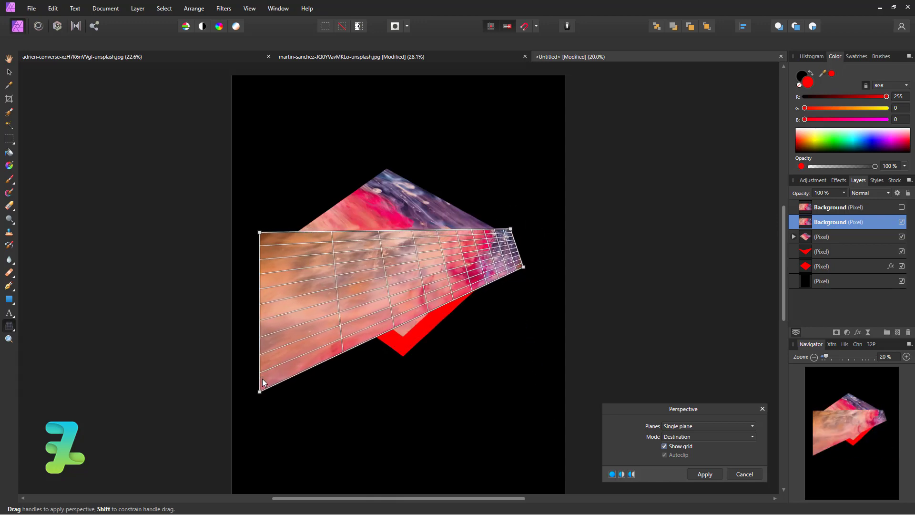
{"action": "mouse_move", "coordinate": [259, 392]}
{"action": "left_mouse_down"}
{"action": "mouse_move", "coordinate": [403, 354]}
{"action": "mouse_move", "coordinate": [399, 369]}
{"action": "left_mouse_up"}
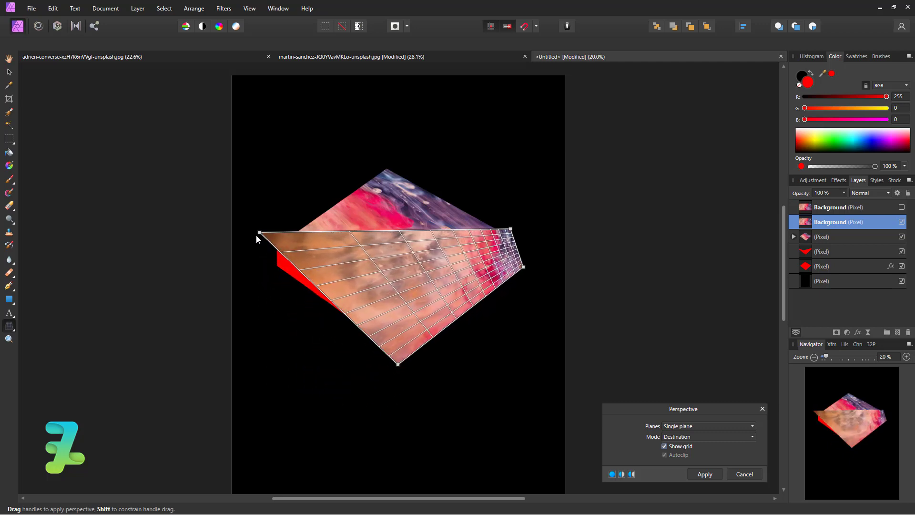
{"action": "left_click_drag", "start_coordinate": [259, 233], "coordinate": [408, 332]}
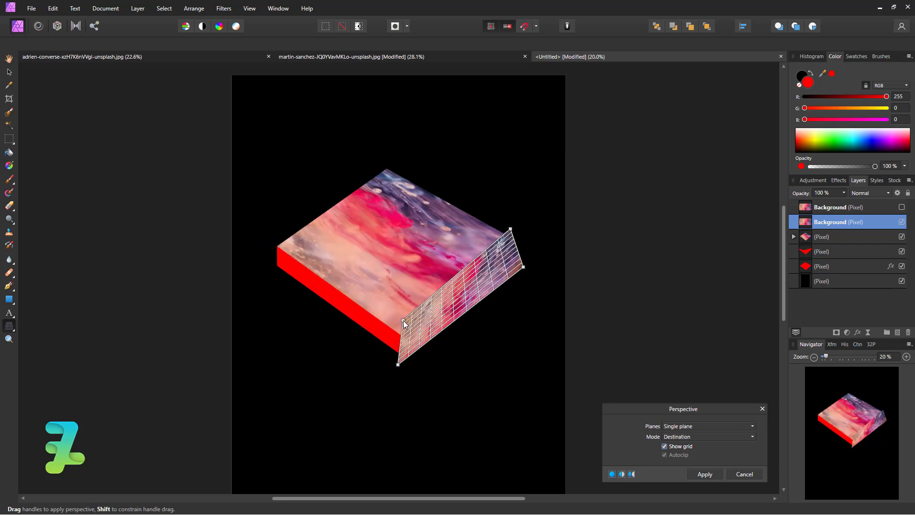
Step: Fine-tune the right-face corners, apply the warp, and move the layer beneath the slab top
{"action": "left_click_drag", "start_coordinate": [407, 331], "coordinate": [406, 321]}
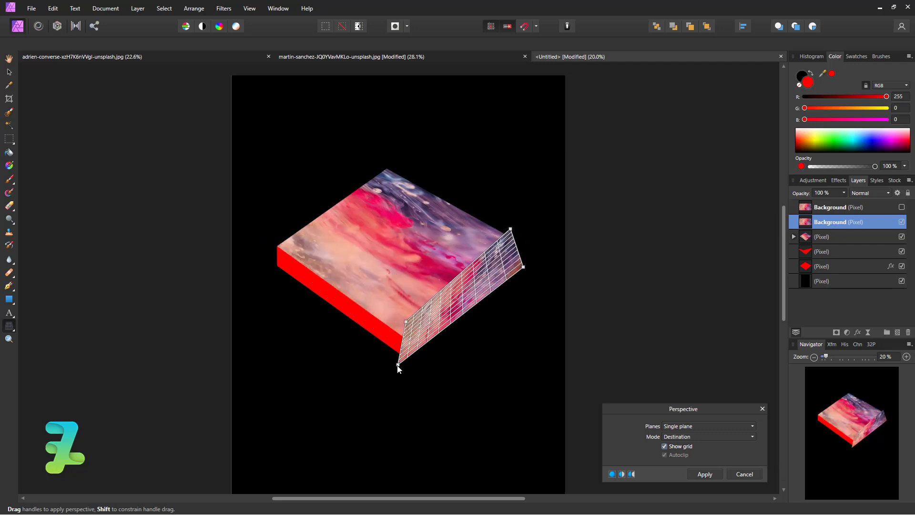
{"action": "left_click_drag", "start_coordinate": [398, 365], "coordinate": [399, 391]}
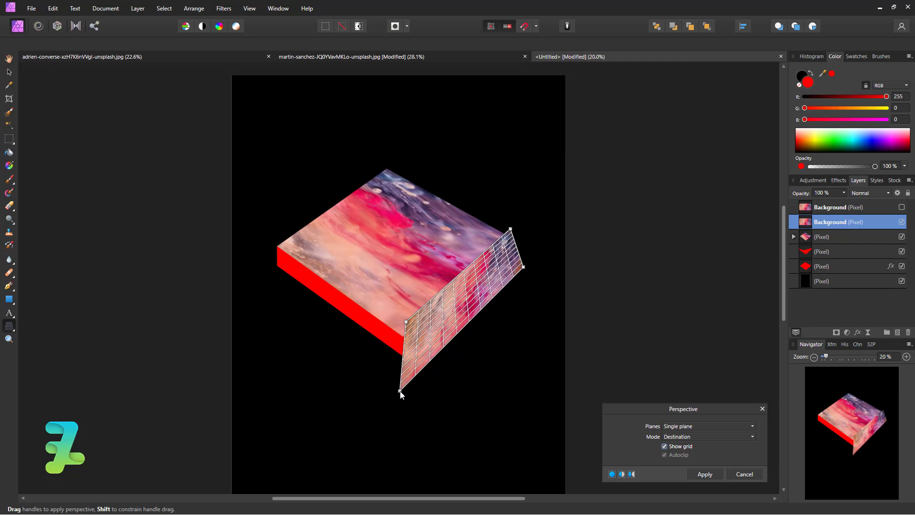
{"action": "left_click_drag", "start_coordinate": [407, 323], "coordinate": [405, 315]}
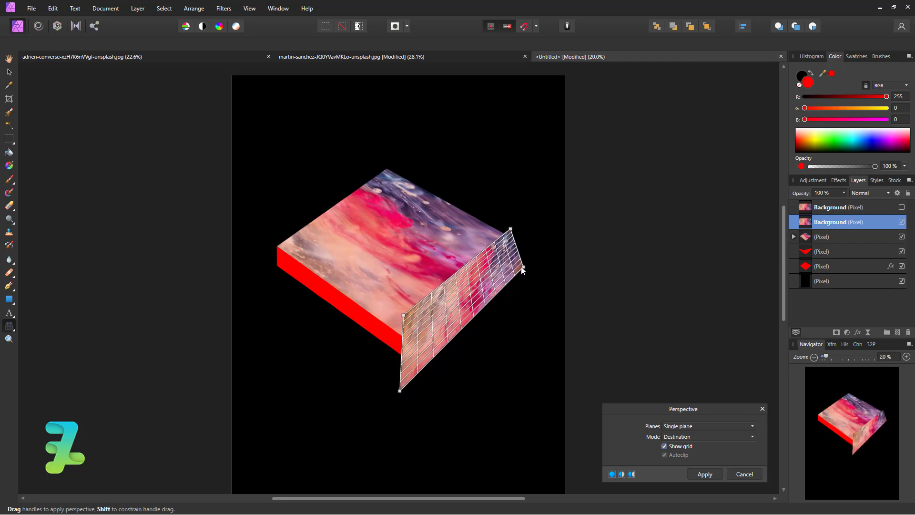
{"action": "mouse_move", "coordinate": [523, 267]}
{"action": "left_mouse_down"}
{"action": "mouse_move", "coordinate": [499, 279]}
{"action": "mouse_move", "coordinate": [512, 286]}
{"action": "left_mouse_up"}
{"action": "left_click_drag", "start_coordinate": [511, 229], "coordinate": [513, 218]}
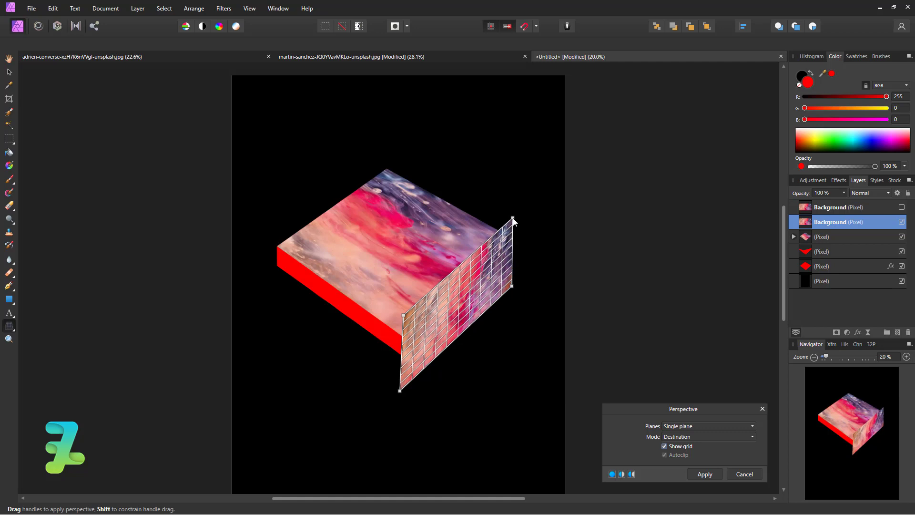
{"action": "left_click", "coordinate": [9, 75]}
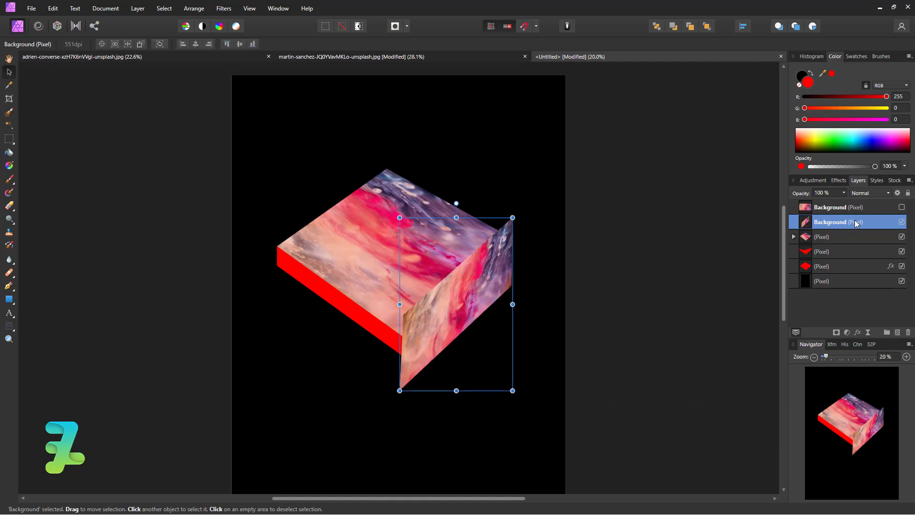
{"action": "left_click_drag", "start_coordinate": [863, 222], "coordinate": [862, 250]}
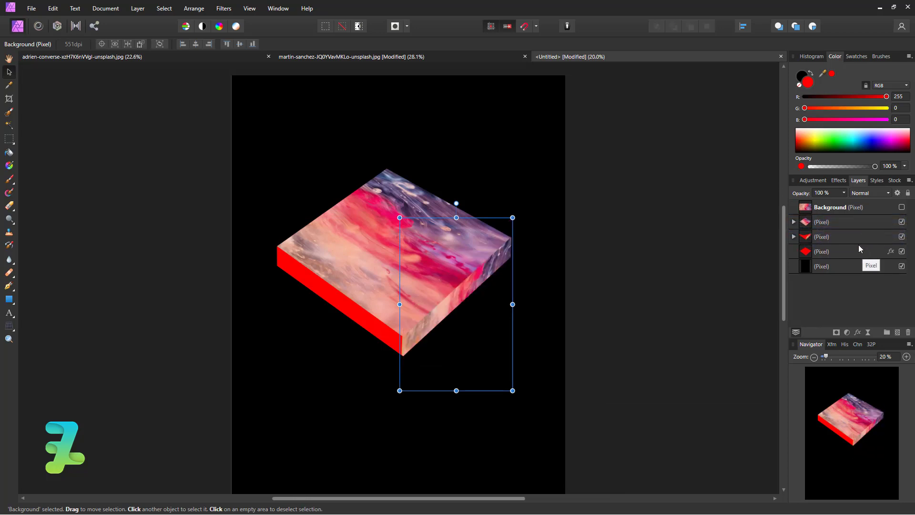
Step: Perspective-warp the third ink copy's corners onto the slab's left front face
{"action": "left_click", "coordinate": [858, 207]}
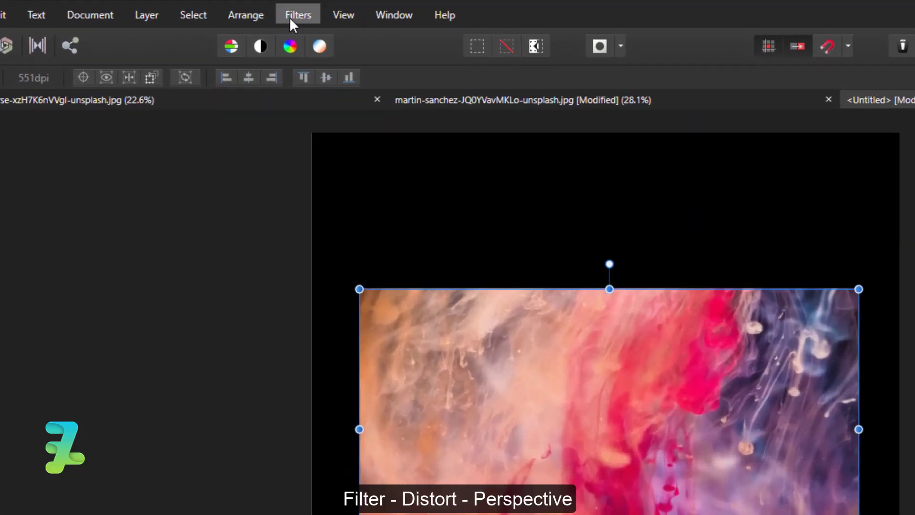
{"action": "left_click", "coordinate": [290, 17]}
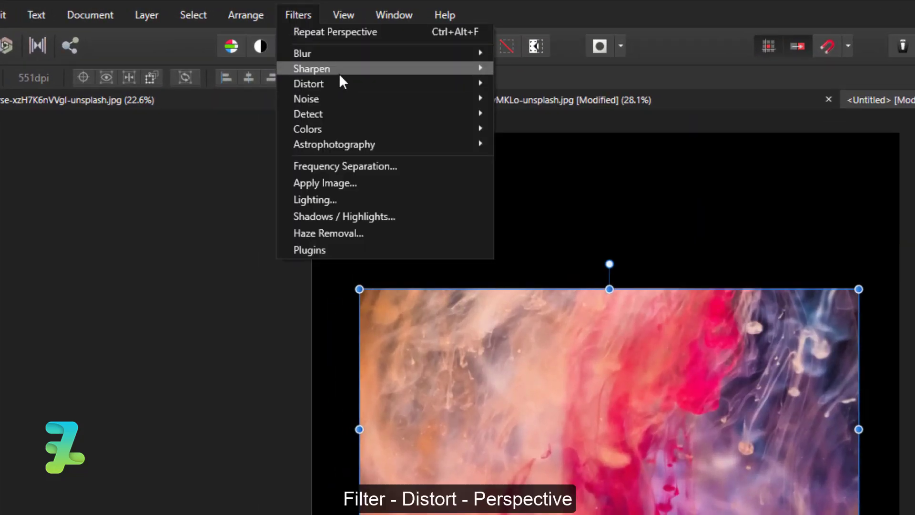
{"action": "mouse_move", "coordinate": [309, 84]}
{"action": "left_click", "coordinate": [537, 103]}
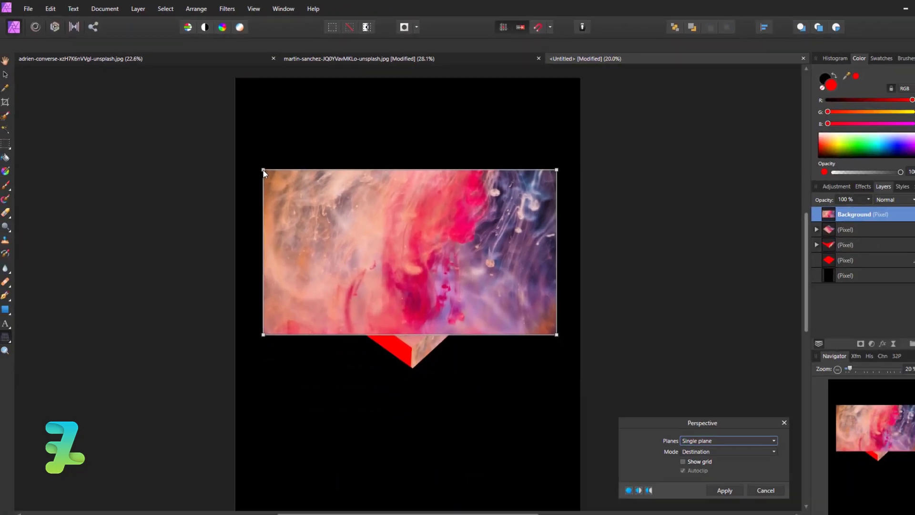
{"action": "left_click", "coordinate": [665, 447]}
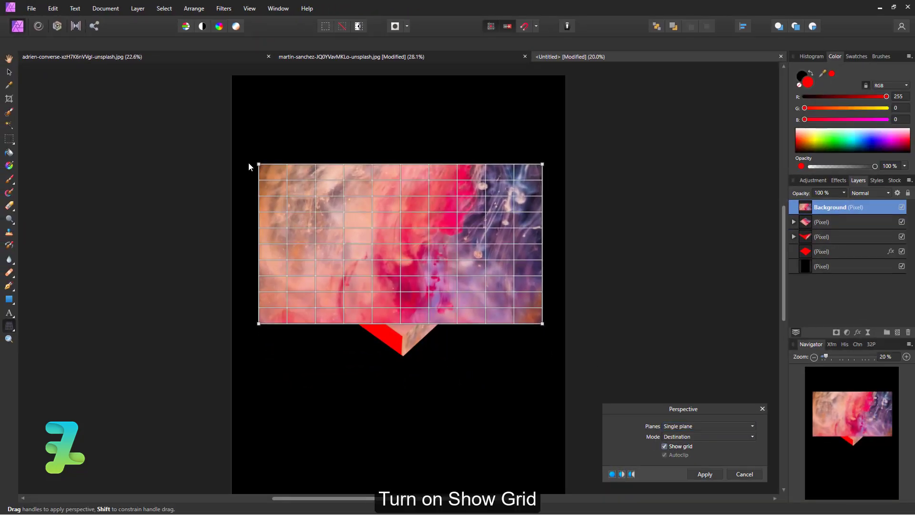
{"action": "left_click_drag", "start_coordinate": [259, 164], "coordinate": [276, 234]}
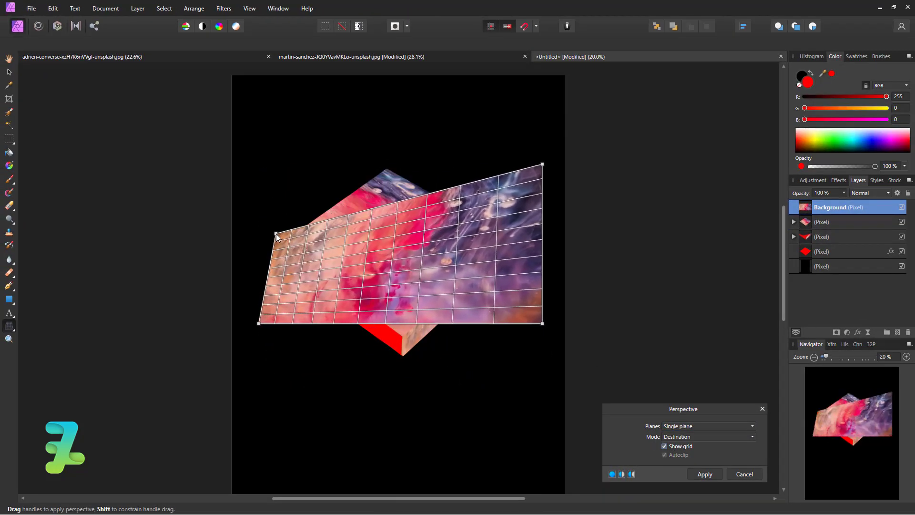
{"action": "left_click_drag", "start_coordinate": [259, 323], "coordinate": [273, 271]}
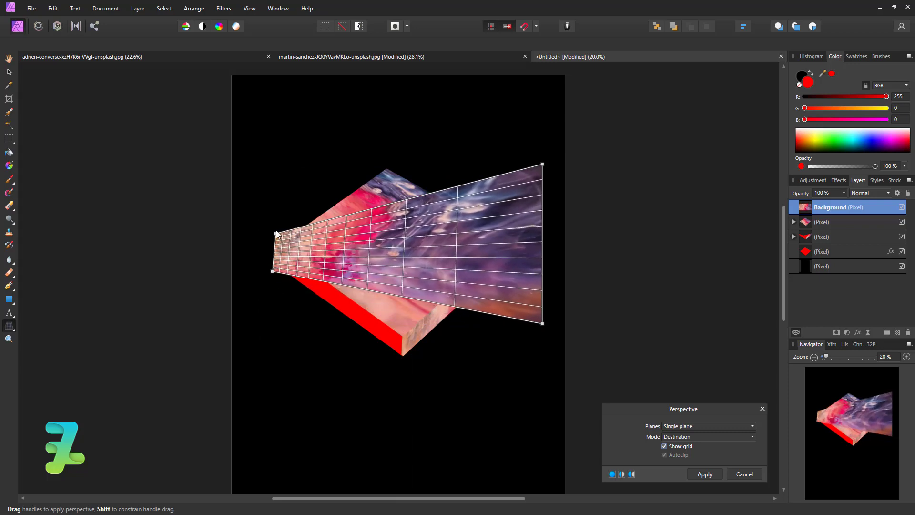
{"action": "left_click_drag", "start_coordinate": [544, 327], "coordinate": [404, 361]}
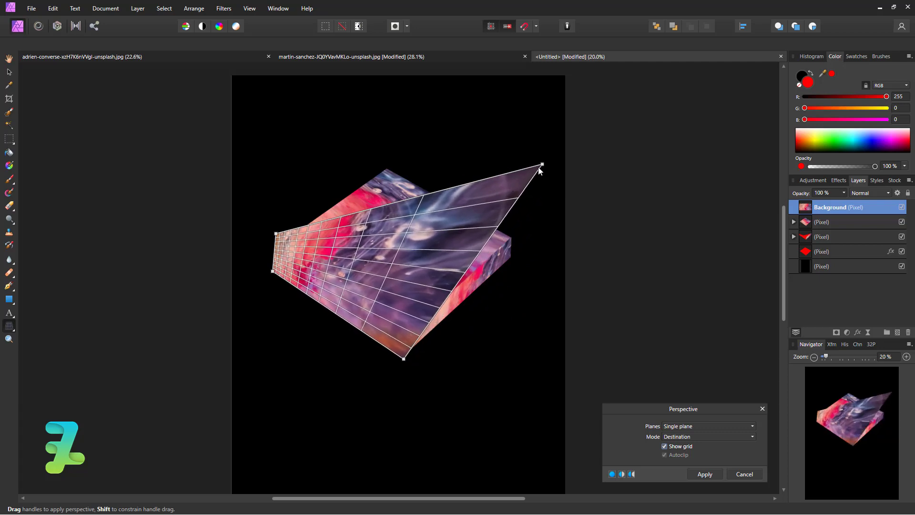
{"action": "mouse_move", "coordinate": [543, 165]}
{"action": "left_mouse_down"}
{"action": "mouse_move", "coordinate": [414, 220]}
{"action": "mouse_move", "coordinate": [364, 292]}
{"action": "mouse_move", "coordinate": [401, 314]}
{"action": "left_mouse_up"}
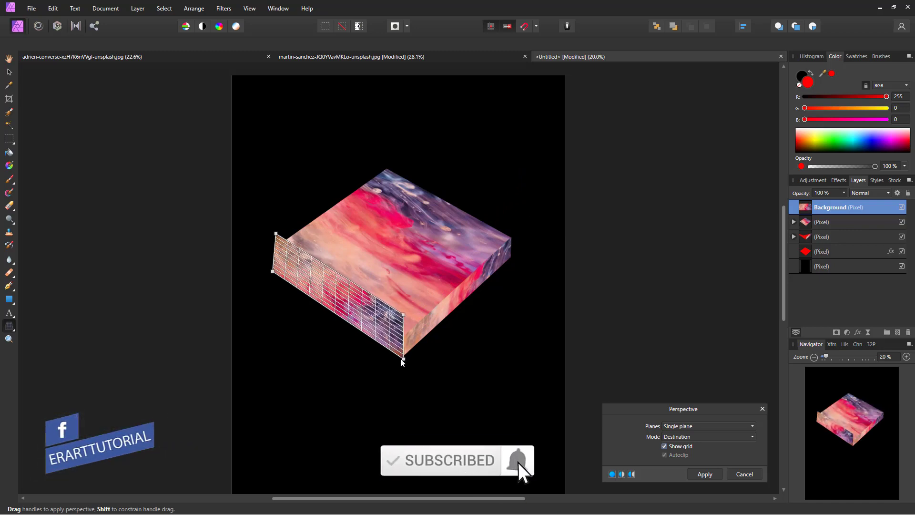
Step: Fine-tune the left-face corners, apply the warp, and move the layer down the stack
{"action": "mouse_move", "coordinate": [403, 359]}
{"action": "left_mouse_down"}
{"action": "mouse_move", "coordinate": [396, 356]}
{"action": "mouse_move", "coordinate": [405, 365]}
{"action": "left_mouse_up"}
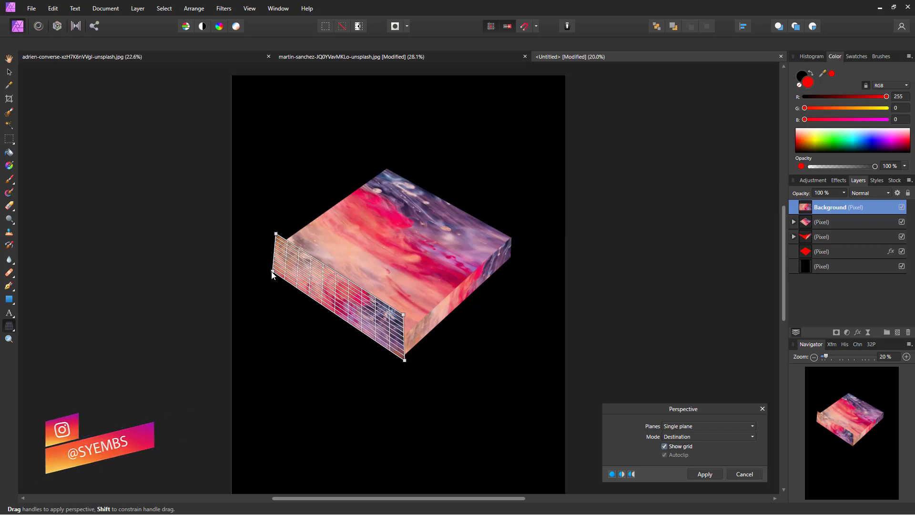
{"action": "left_click_drag", "start_coordinate": [273, 271], "coordinate": [276, 275]}
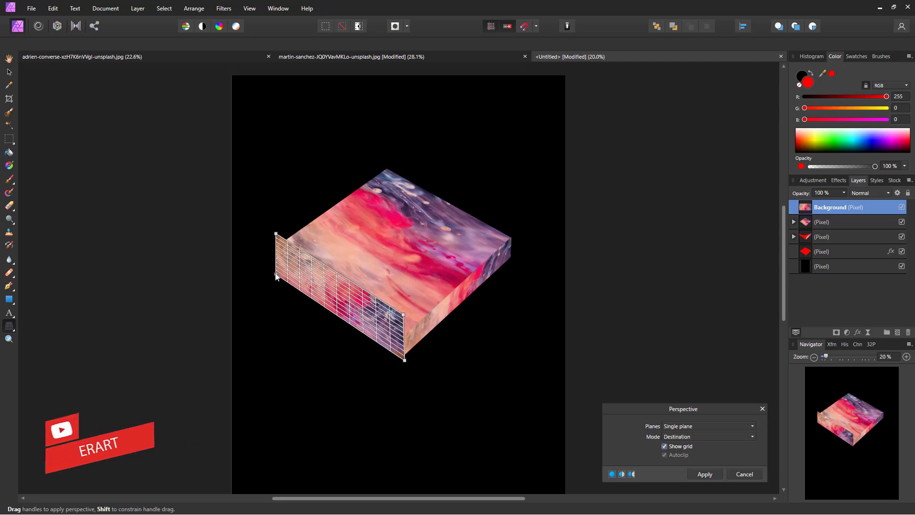
{"action": "left_click", "coordinate": [9, 72]}
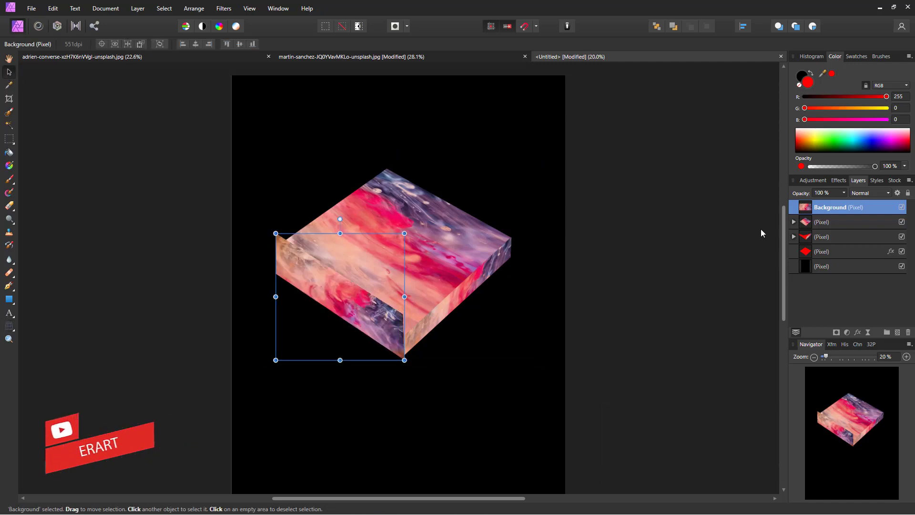
{"action": "left_click_drag", "start_coordinate": [850, 208], "coordinate": [853, 236]}
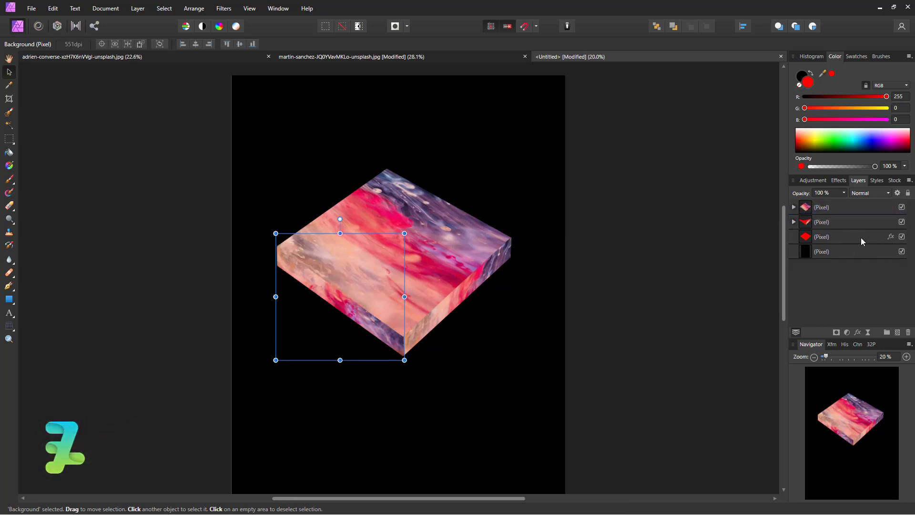
Step: Try deleting the red shape layer, undoing it when the black background also disappears
{"action": "left_click", "coordinate": [850, 237]}
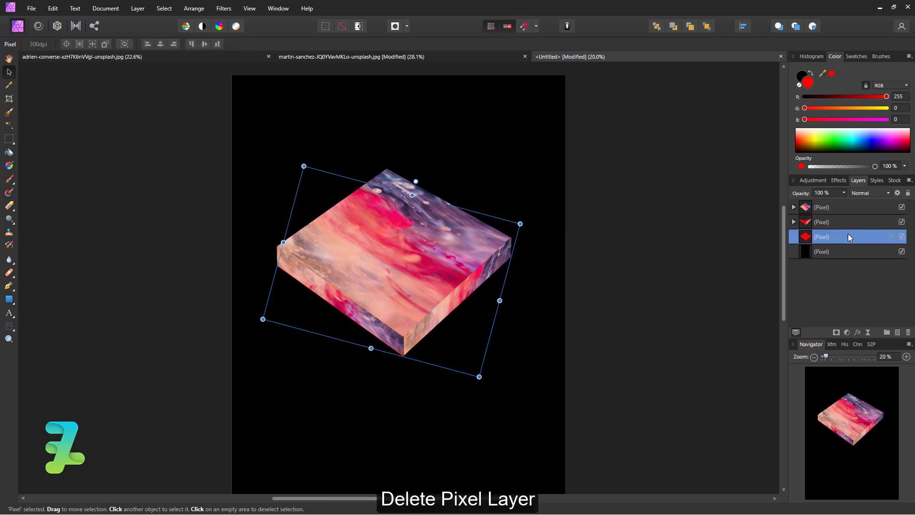
{"action": "left_click", "coordinate": [908, 332]}
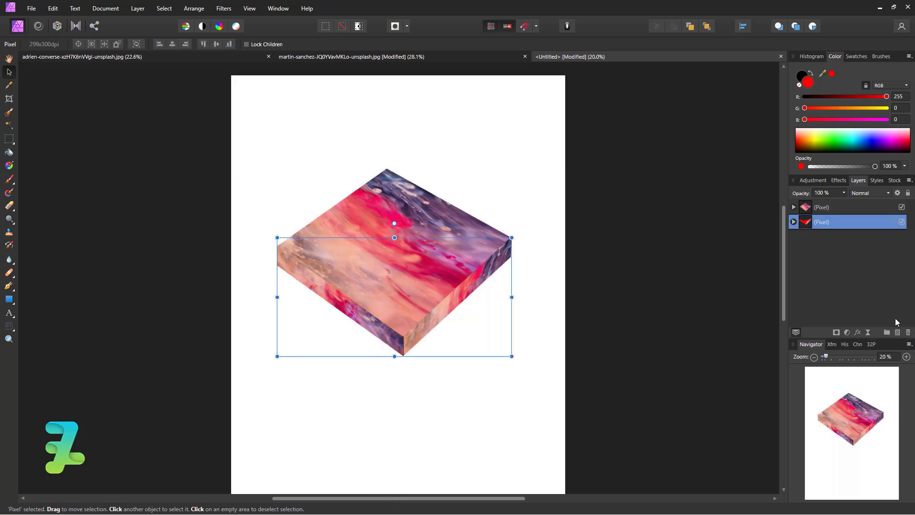
{"action": "key", "text": "ctrl+z"}
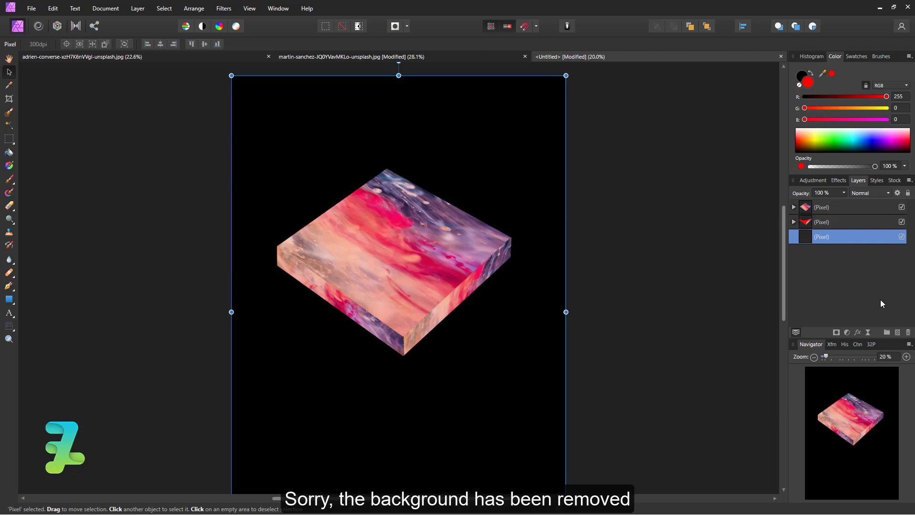
Step: Group the two slab layers and name the group 3d
{"action": "left_click", "coordinate": [831, 210]}
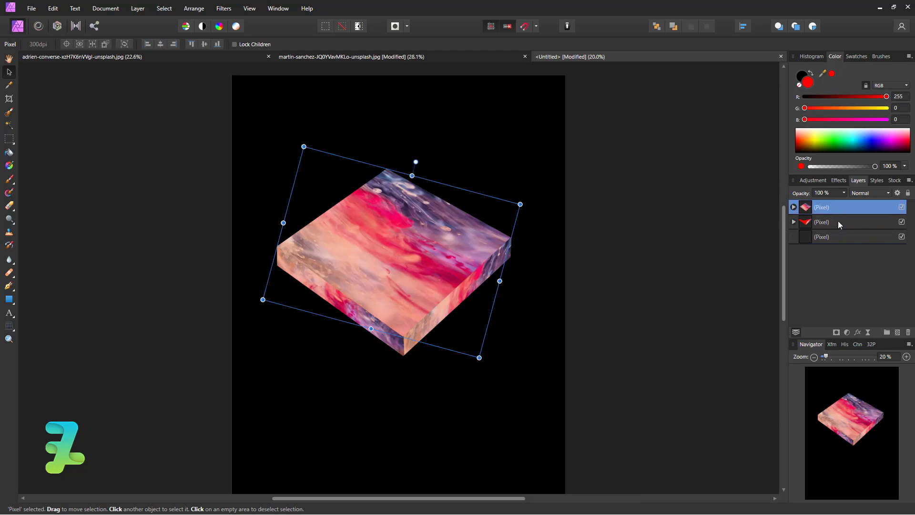
{"action": "left_click", "coordinate": [839, 222], "text": "ctrl"}
{"action": "key", "text": "ctrl+g"}
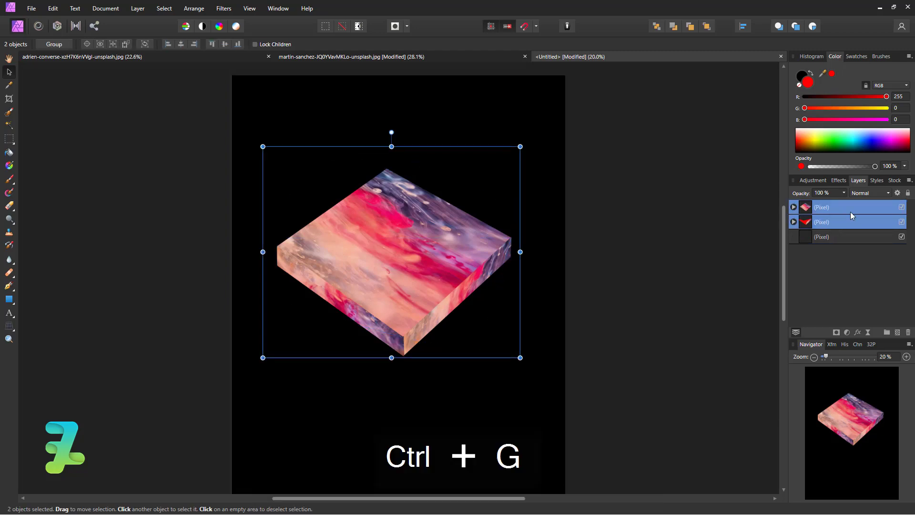
{"action": "double_click", "coordinate": [824, 208]}
{"action": "type", "text": "d"}
{"action": "key", "text": "Return"}
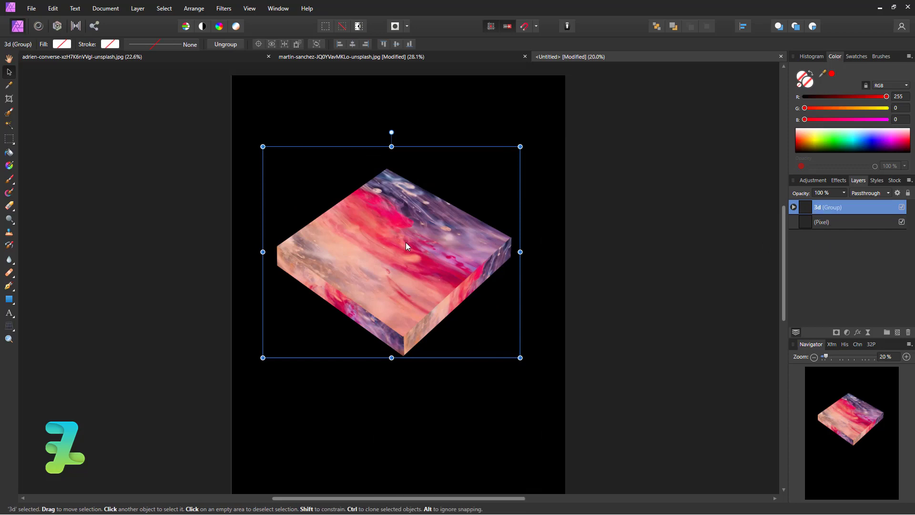
Step: Move the 3d slab up-left and add a second copy tucked below it, down-right
{"action": "left_click_drag", "start_coordinate": [407, 245], "coordinate": [391, 182]}
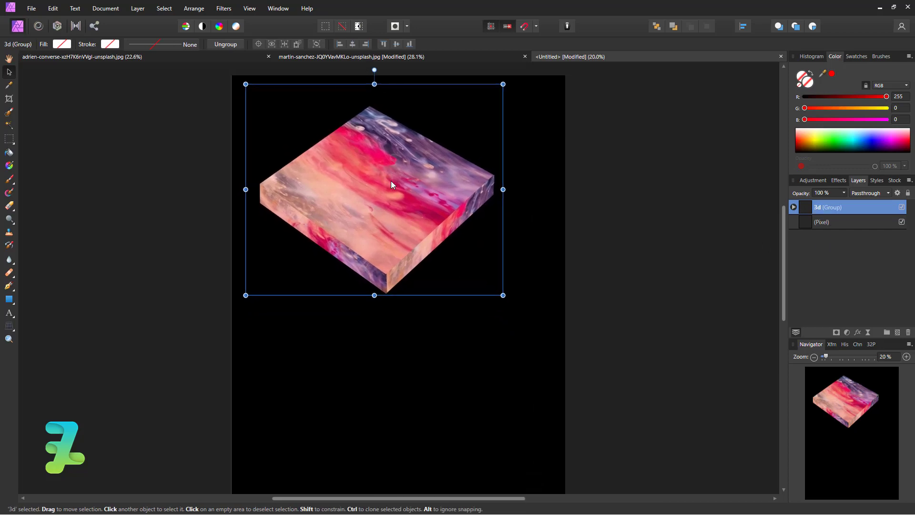
{"action": "key", "text": "ctrl+j"}
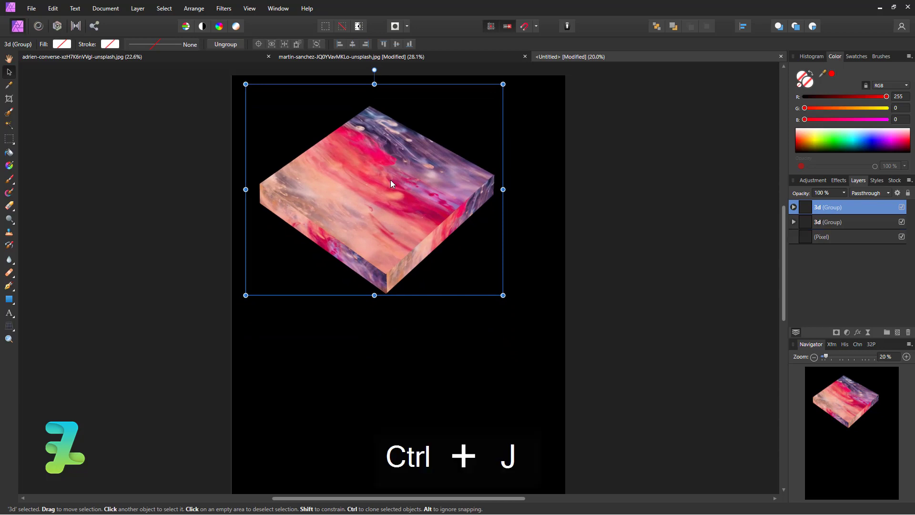
{"action": "left_click_drag", "start_coordinate": [390, 184], "coordinate": [469, 350]}
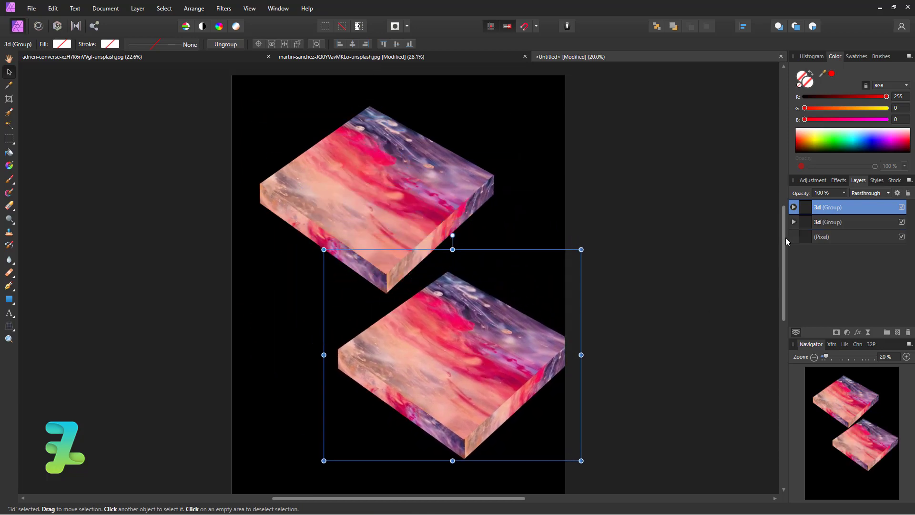
{"action": "left_click_drag", "start_coordinate": [808, 209], "coordinate": [815, 235]}
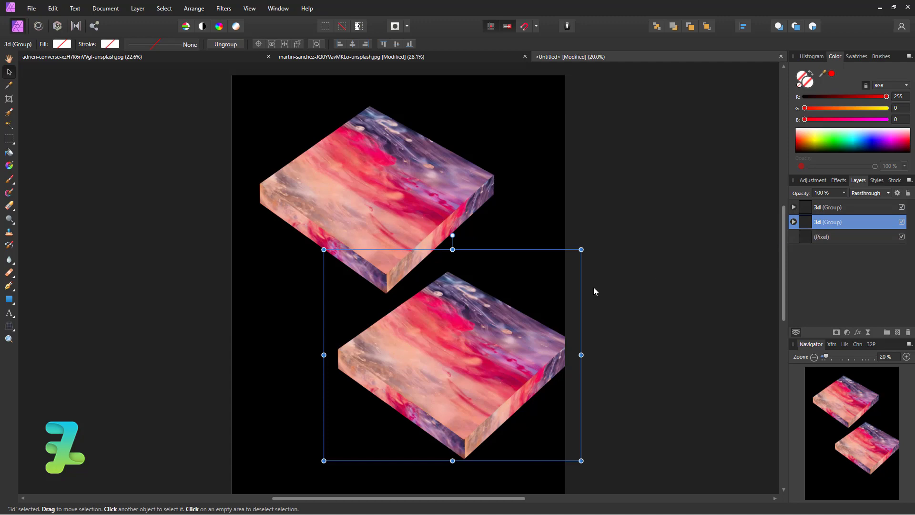
{"action": "mouse_move", "coordinate": [496, 316]}
{"action": "left_mouse_down"}
{"action": "mouse_move", "coordinate": [471, 328]}
{"action": "mouse_move", "coordinate": [414, 290]}
{"action": "mouse_move", "coordinate": [430, 281]}
{"action": "mouse_move", "coordinate": [479, 282]}
{"action": "left_mouse_up"}
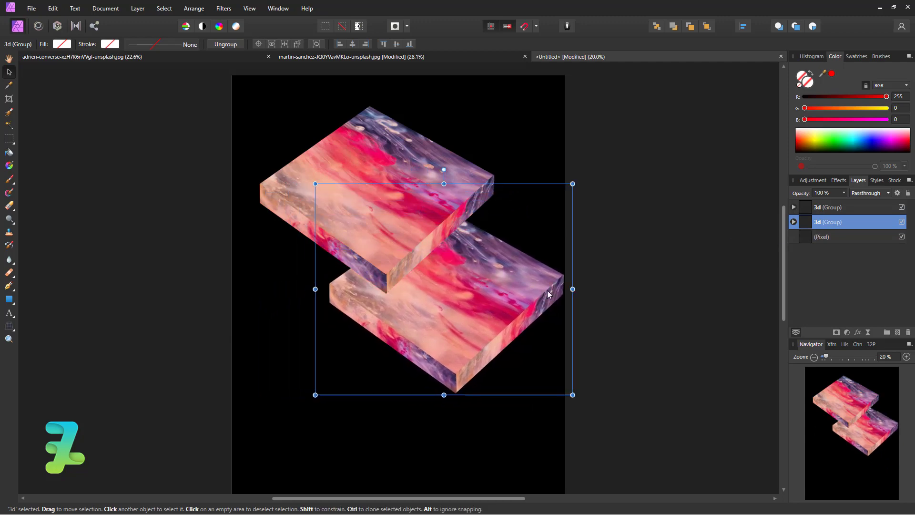
Step: Add a third slab copy, fix its layer order, and shift it left to continue the zigzag
{"action": "key", "text": "ctrl+j"}
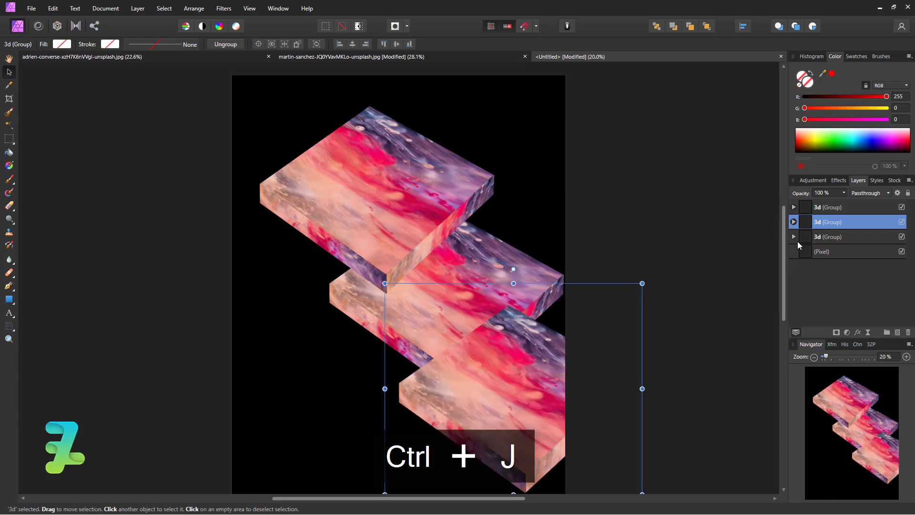
{"action": "left_click_drag", "start_coordinate": [507, 383], "coordinate": [515, 387]}
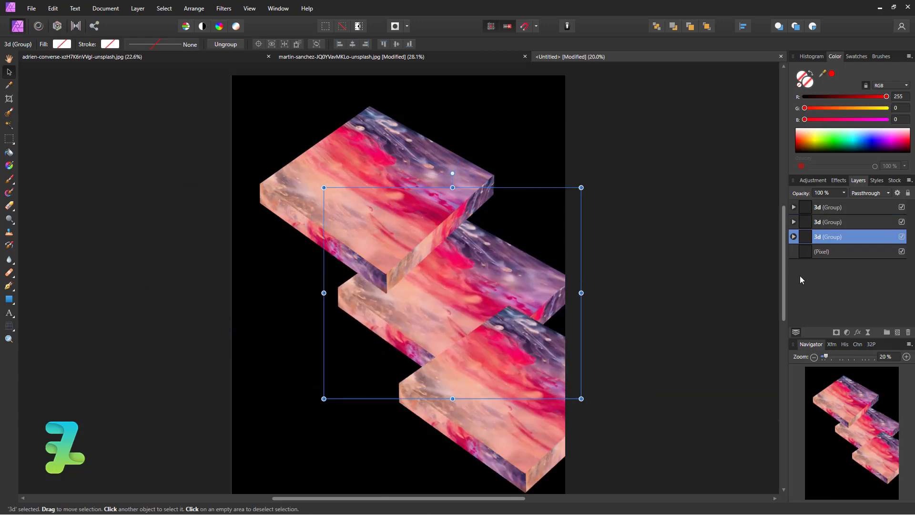
{"action": "left_click_drag", "start_coordinate": [805, 222], "coordinate": [862, 242]}
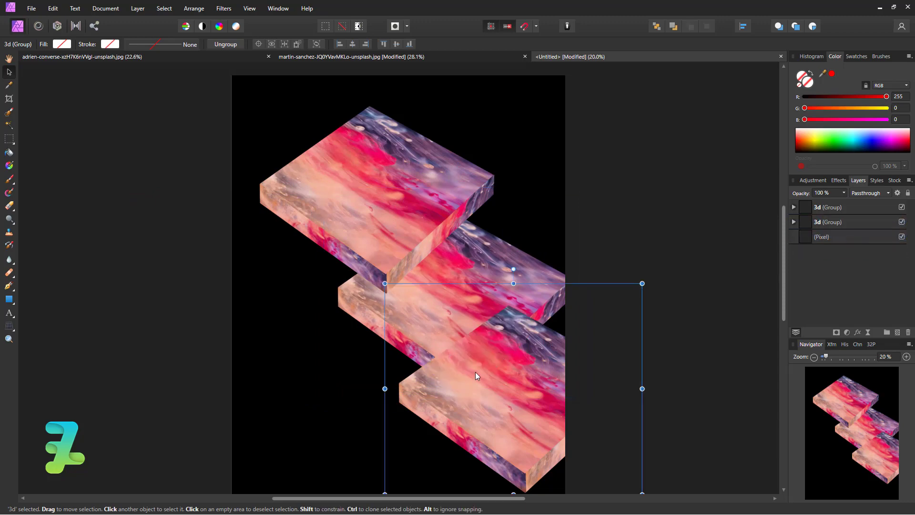
{"action": "key", "text": "ctrl+z"}
{"action": "left_click", "coordinate": [870, 237]}
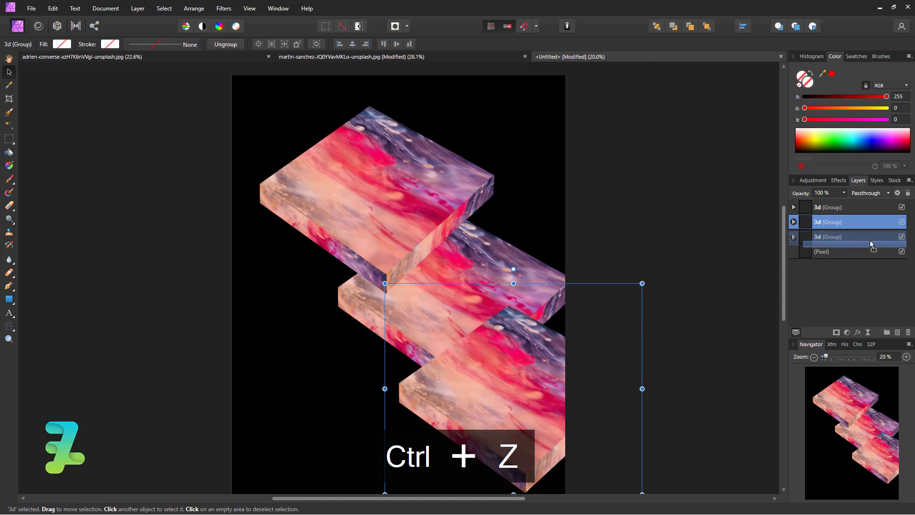
{"action": "left_click_drag", "start_coordinate": [862, 217], "coordinate": [865, 247]}
{"action": "left_click_drag", "start_coordinate": [510, 416], "coordinate": [375, 416]}
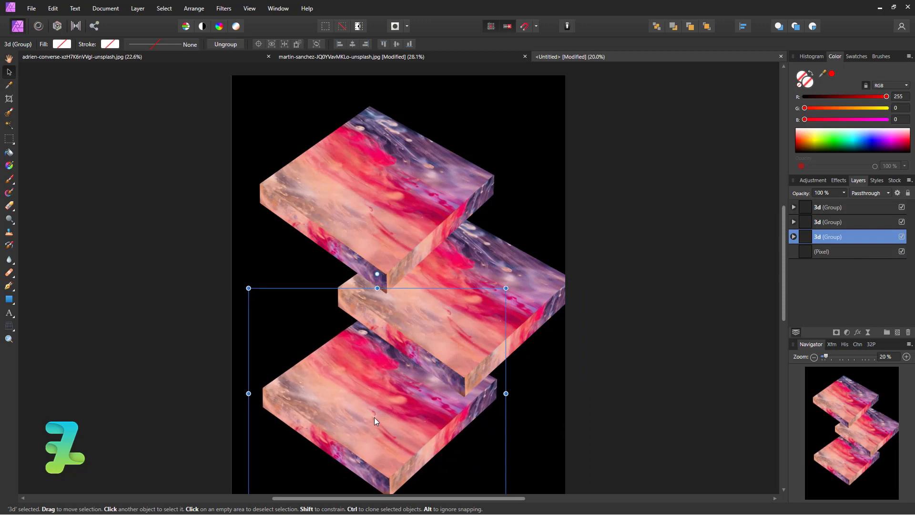
{"action": "scroll", "coordinate": [425, 396], "scroll_direction": "down", "scroll_amount": 1}
{"action": "scroll", "coordinate": [425, 395], "scroll_direction": "down", "scroll_amount": 2}
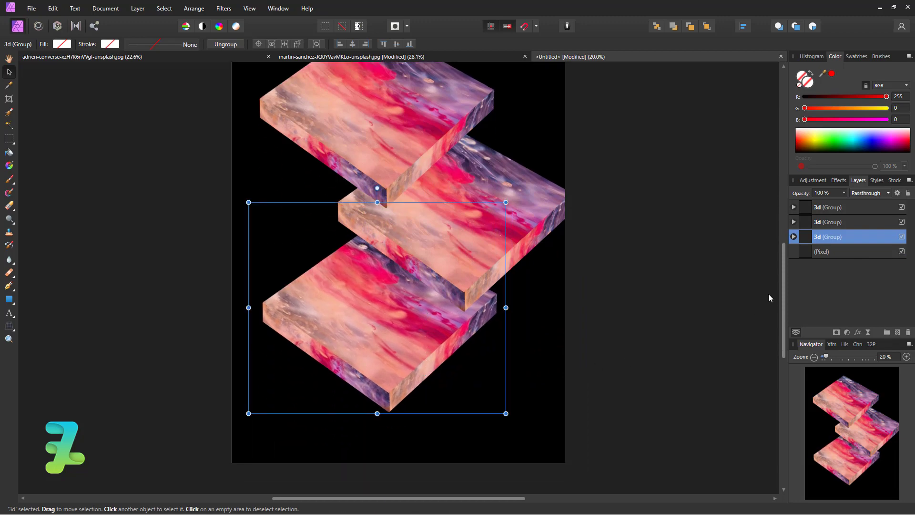
Step: Add a fourth slab copy, placed down and to the right of the bottom slab
{"action": "key", "text": "ctrl+j"}
{"action": "left_click", "coordinate": [805, 251]}
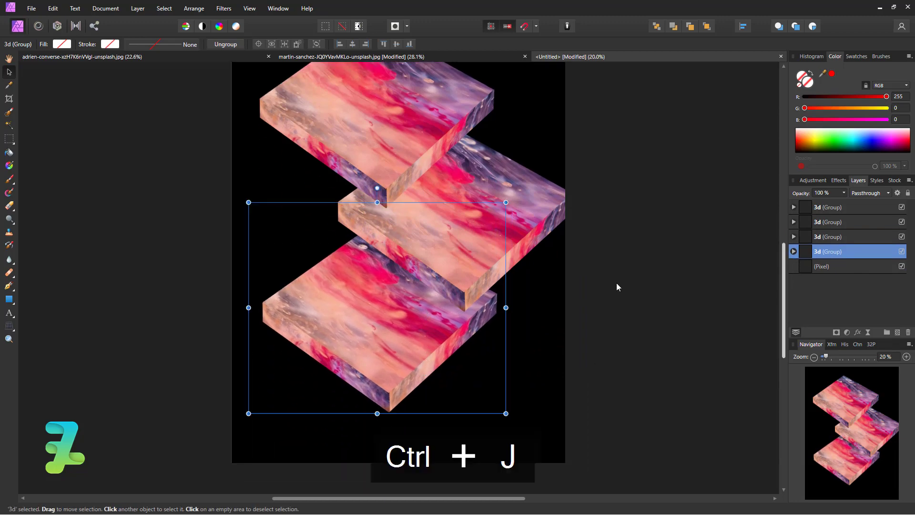
{"action": "mouse_move", "coordinate": [393, 308]}
{"action": "left_mouse_down"}
{"action": "mouse_move", "coordinate": [464, 365]}
{"action": "mouse_move", "coordinate": [487, 367]}
{"action": "left_mouse_up"}
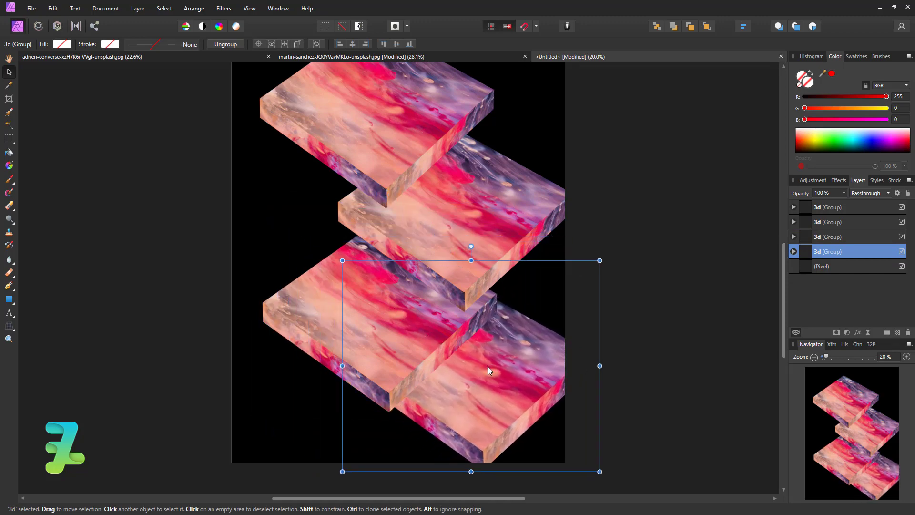
{"action": "left_click_drag", "start_coordinate": [499, 368], "coordinate": [511, 372]}
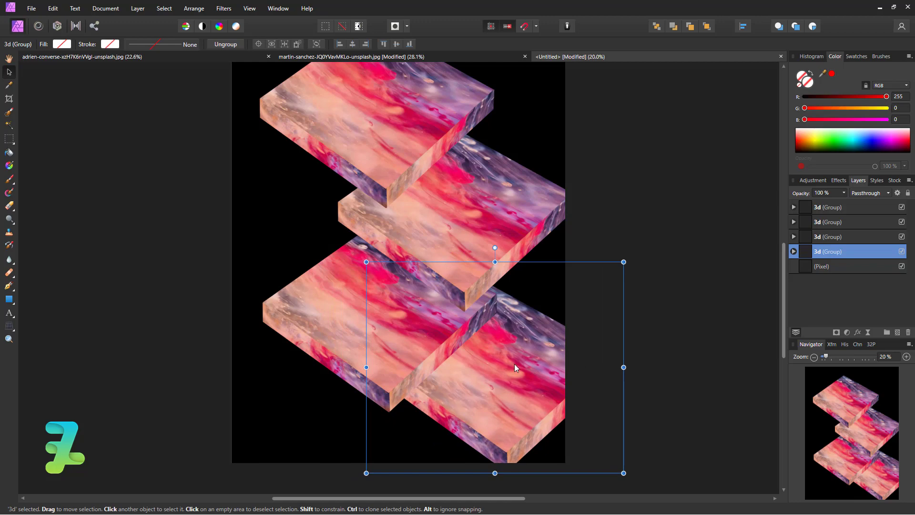
{"action": "scroll", "coordinate": [511, 325], "scroll_direction": "up", "scroll_amount": 1}
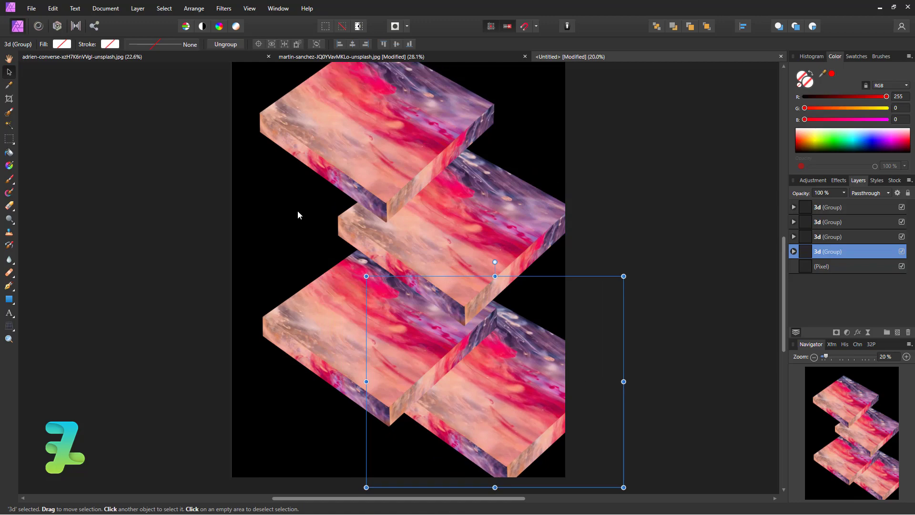
{"action": "scroll", "coordinate": [550, 259], "scroll_direction": "up", "scroll_amount": 5}
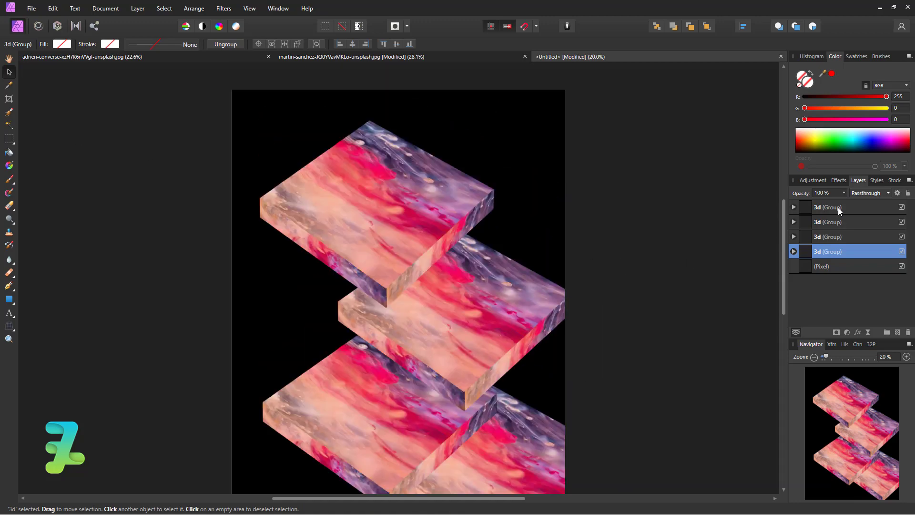
Step: Enlarge the top 3d slab by its corner handles and move it upward to fill the upper page
{"action": "left_click", "coordinate": [839, 211]}
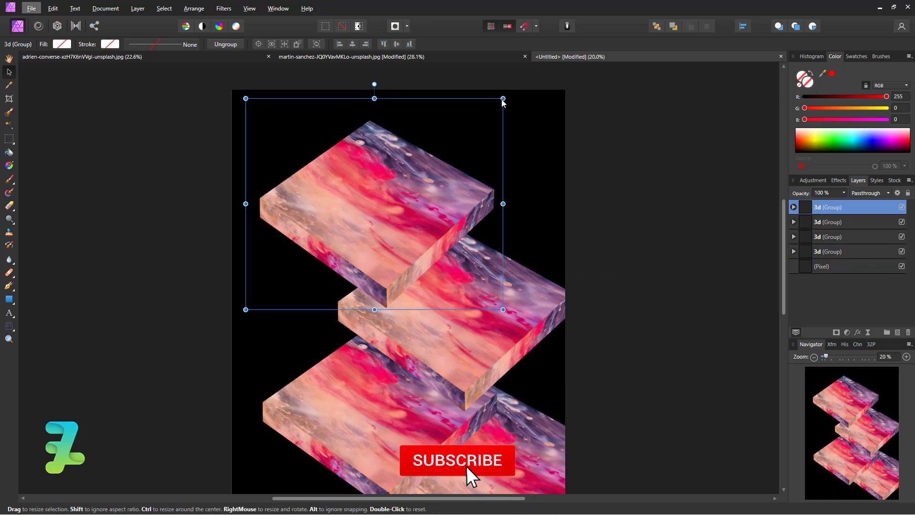
{"action": "left_click_drag", "start_coordinate": [503, 98], "coordinate": [544, 74]}
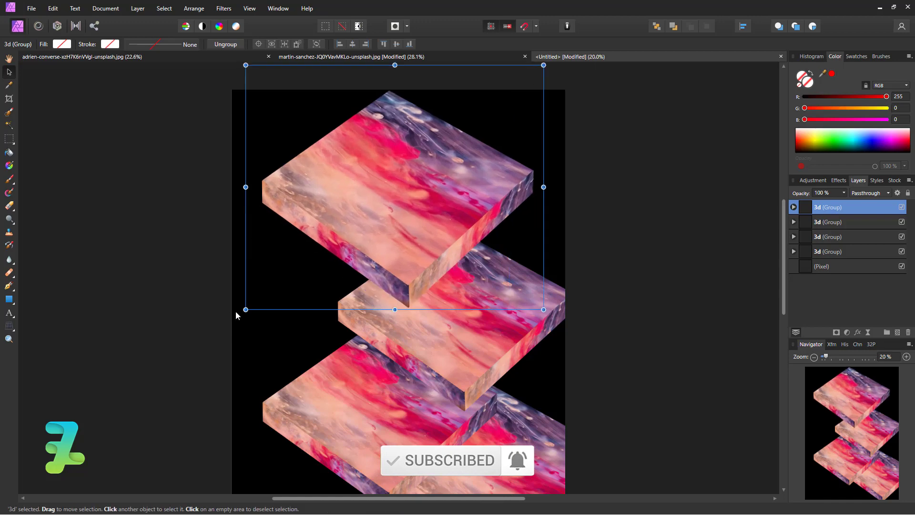
{"action": "left_click_drag", "start_coordinate": [245, 309], "coordinate": [150, 388]}
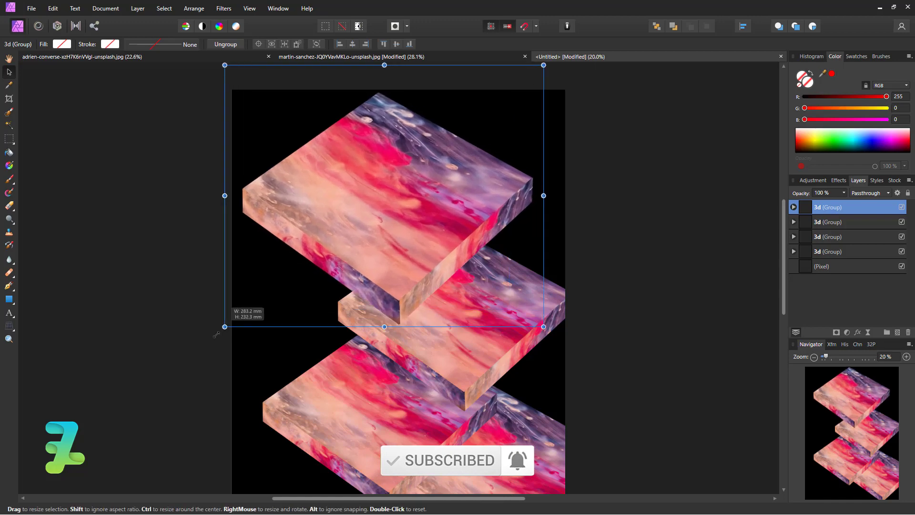
{"action": "left_click_drag", "start_coordinate": [362, 246], "coordinate": [372, 189]}
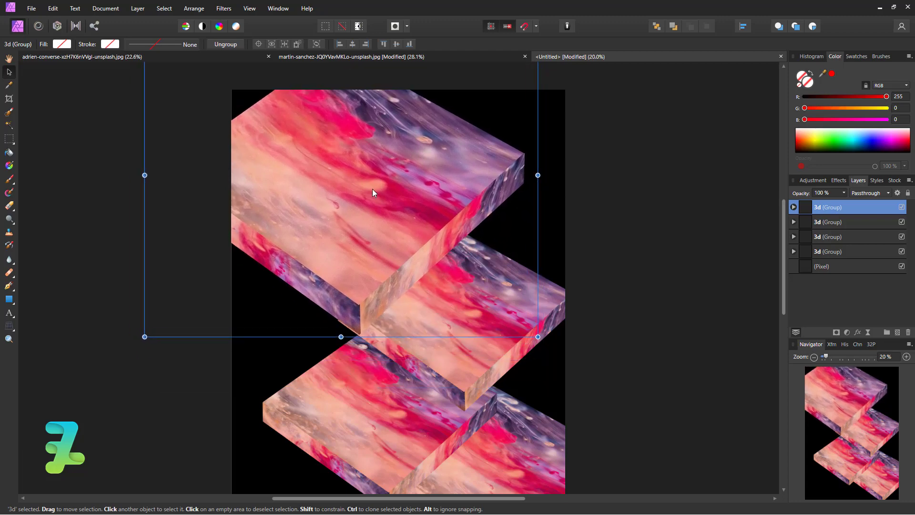
{"action": "left_click", "coordinate": [625, 273]}
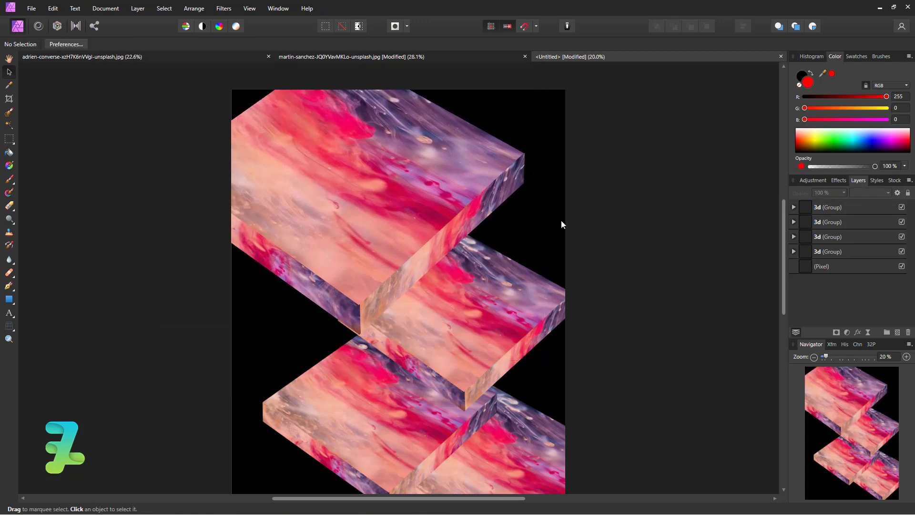
Step: Copy the martin-sanchez cut-out person into the Untitled staircase document and redock its tab
{"action": "left_click", "coordinate": [371, 56]}
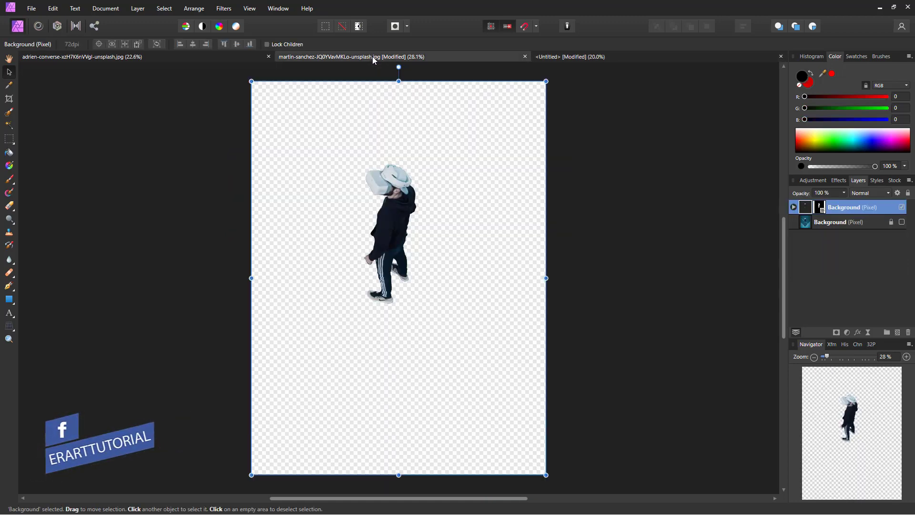
{"action": "left_click_drag", "start_coordinate": [373, 57], "coordinate": [434, 192]}
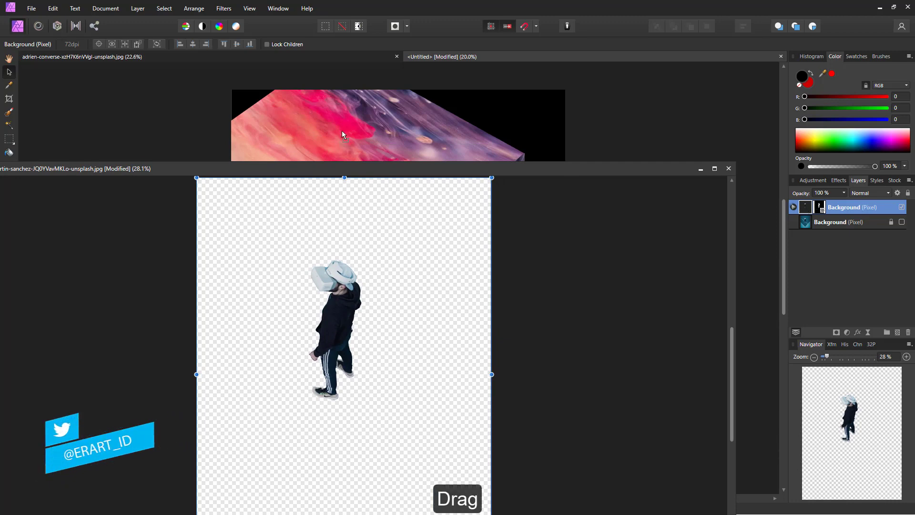
{"action": "left_click_drag", "start_coordinate": [342, 130], "coordinate": [342, 131]}
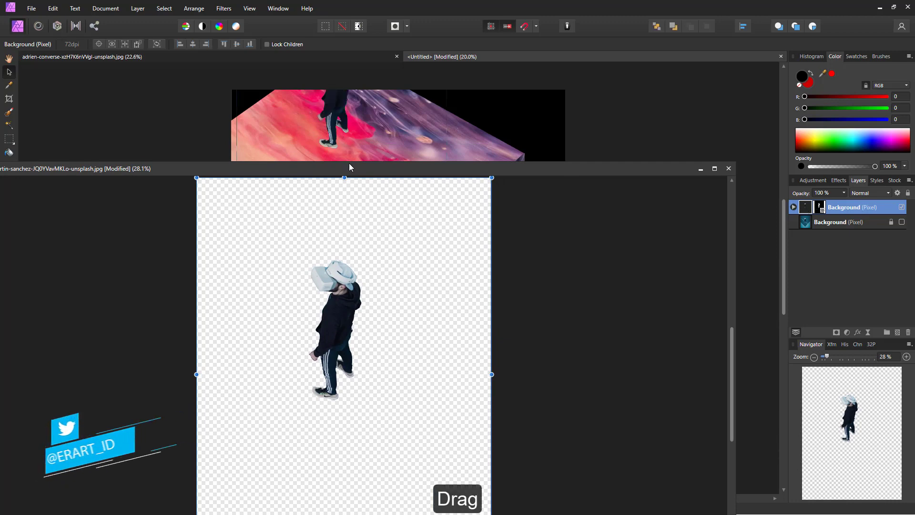
{"action": "left_click_drag", "start_coordinate": [350, 171], "coordinate": [513, 54]}
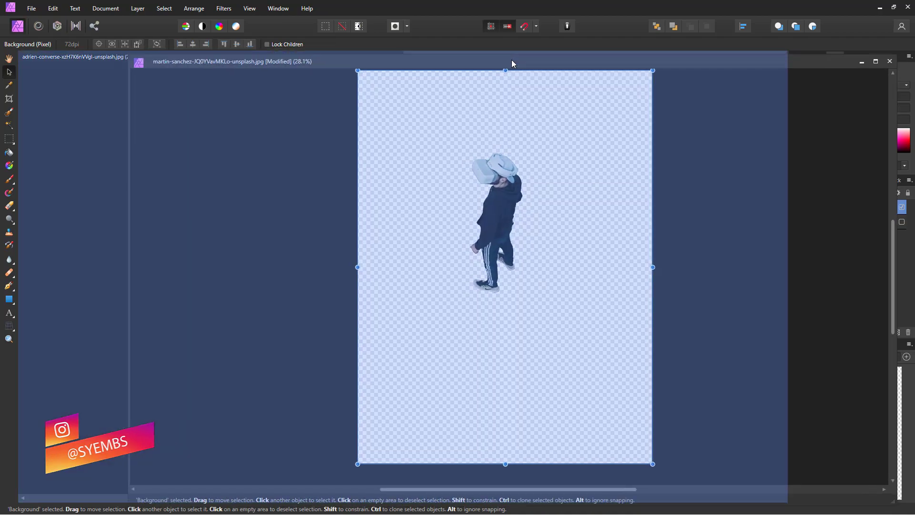
{"action": "left_click_drag", "start_coordinate": [513, 53], "coordinate": [511, 59]}
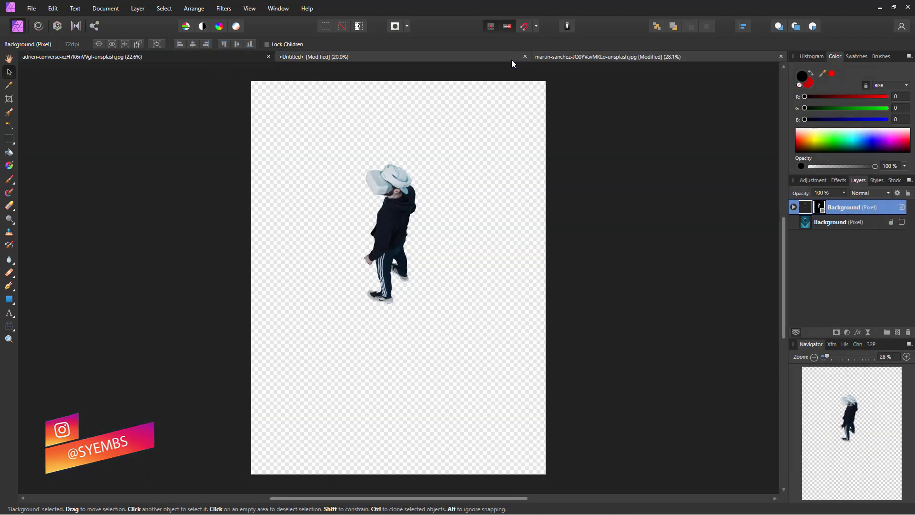
{"action": "left_click", "coordinate": [343, 58]}
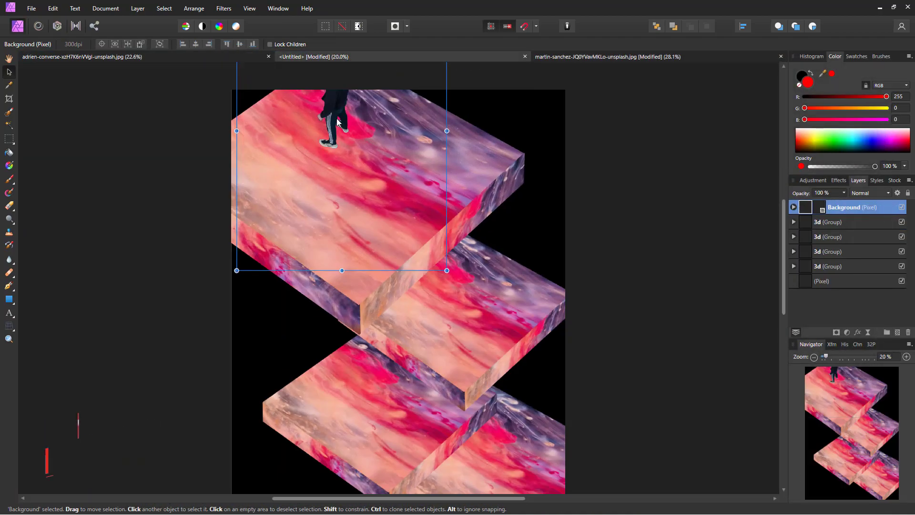
Step: Enlarge the headset figure and stand it on the top slab's left side
{"action": "left_click_drag", "start_coordinate": [341, 128], "coordinate": [360, 224]}
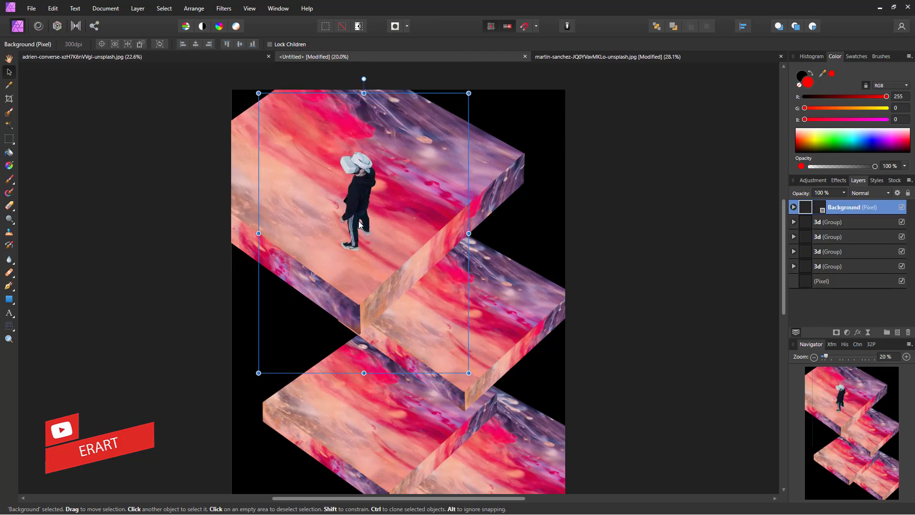
{"action": "left_click_drag", "start_coordinate": [469, 93], "coordinate": [524, 57]}
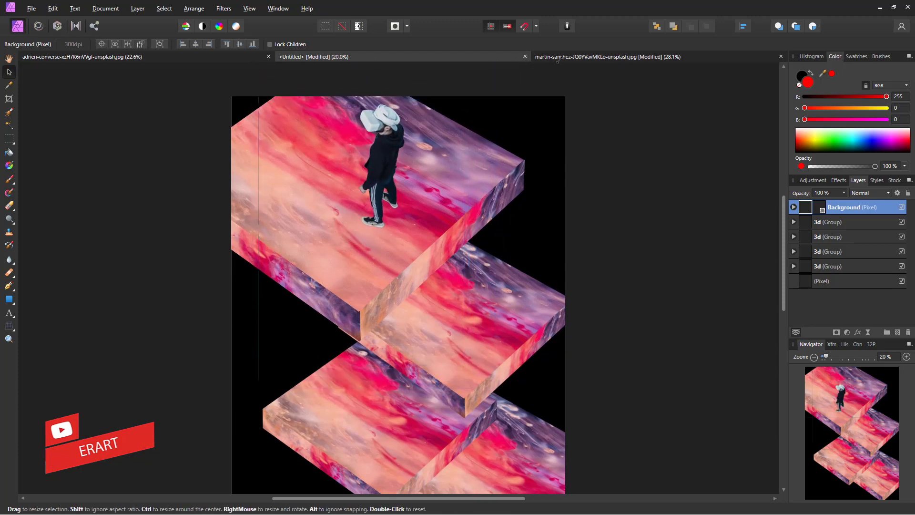
{"action": "left_click_drag", "start_coordinate": [360, 170], "coordinate": [332, 202]}
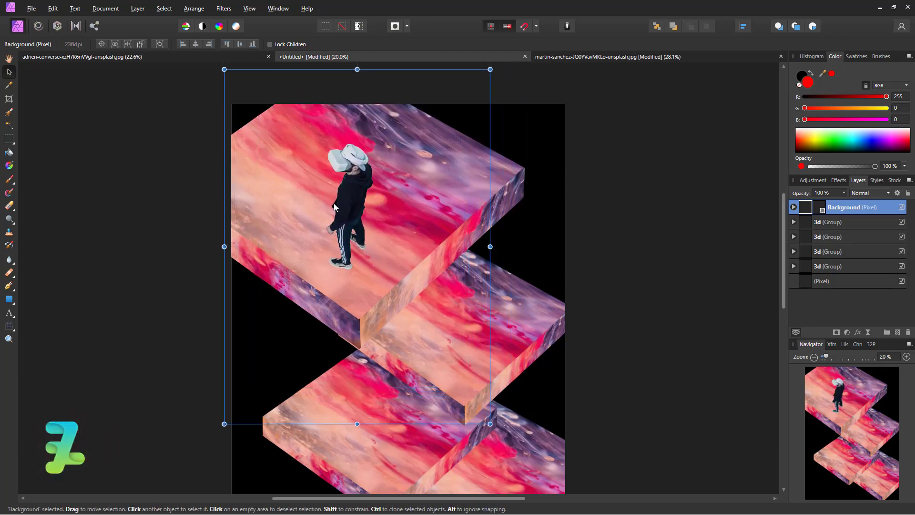
{"action": "left_click", "coordinate": [822, 212]}
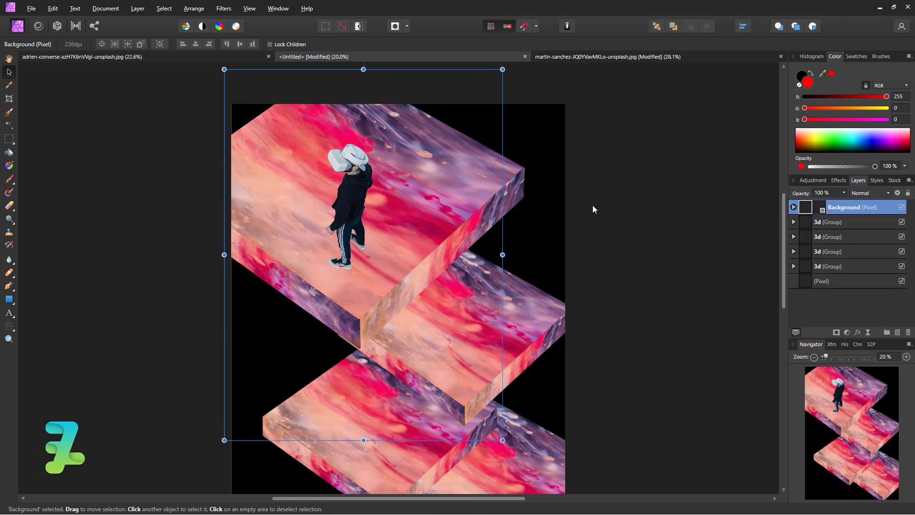
{"action": "left_click", "coordinate": [9, 139]}
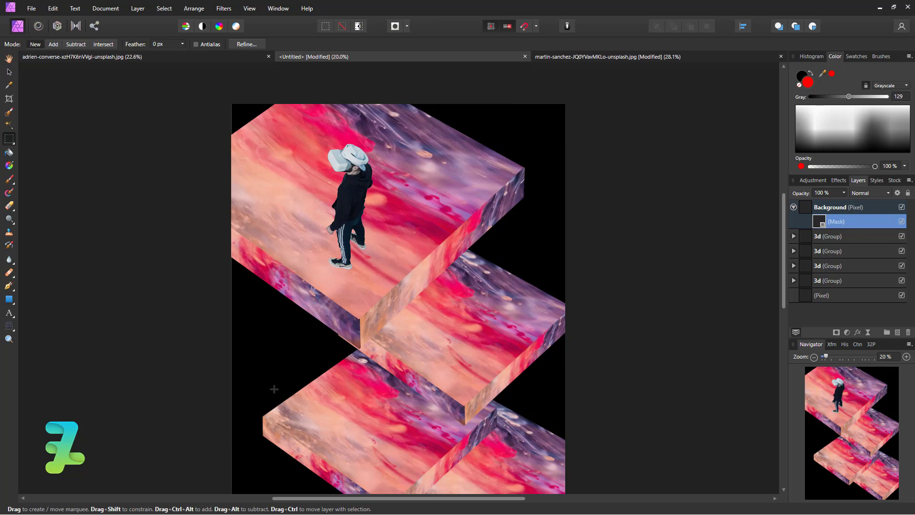
{"action": "left_click_drag", "start_coordinate": [203, 308], "coordinate": [519, 453]}
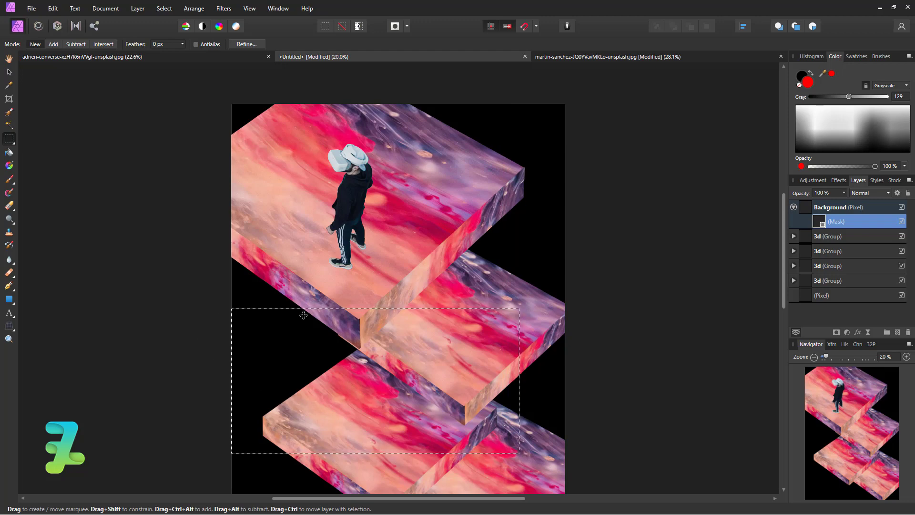
{"action": "key", "text": "ctrl+d"}
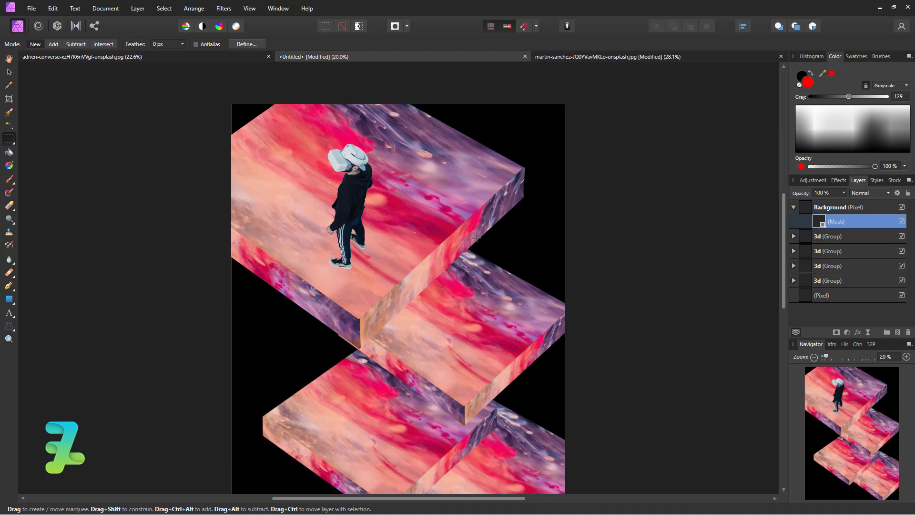
{"action": "key", "text": "ctrl+minus"}
{"action": "key", "text": "ctrl+minus"}
{"action": "key", "text": "ctrl+equal"}
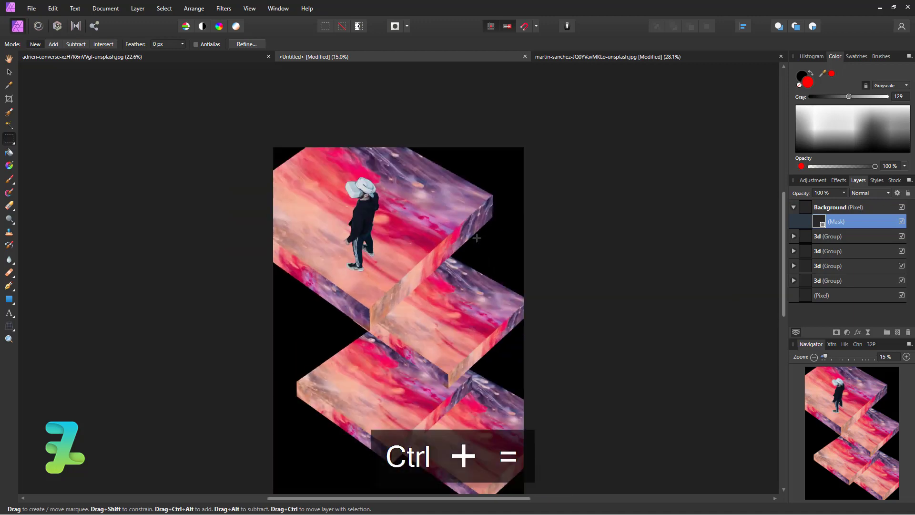
{"action": "key", "text": "ctrl+minus"}
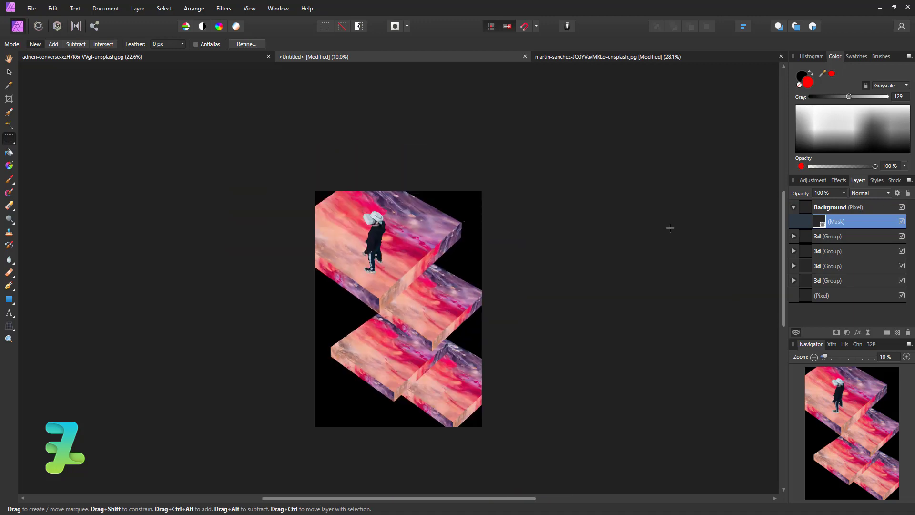
{"action": "left_click", "coordinate": [794, 208]}
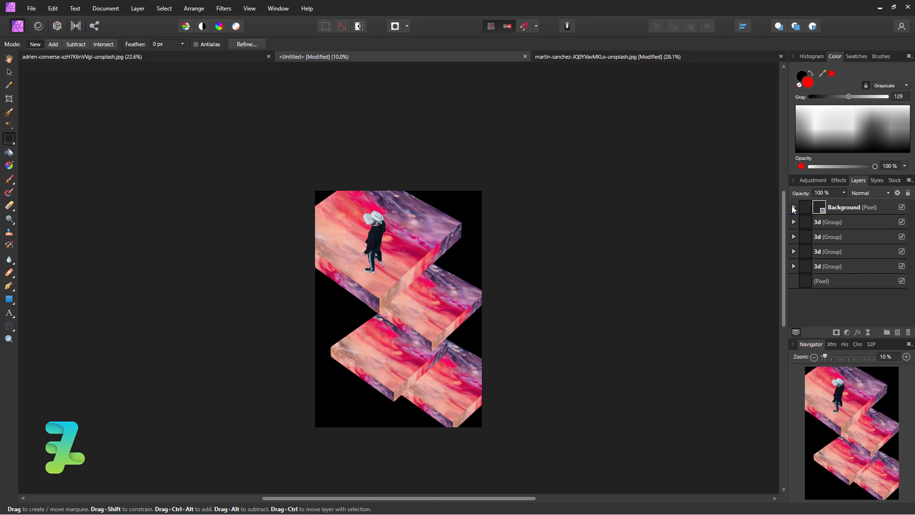
{"action": "left_click", "coordinate": [142, 58]}
Step: Copy the adrien-converse fluid-art photo into the poster and place it below the 3d groups
{"action": "mouse_move", "coordinate": [161, 56]}
{"action": "left_mouse_down"}
{"action": "mouse_move", "coordinate": [194, 120]}
{"action": "mouse_move", "coordinate": [157, 391]}
{"action": "left_mouse_up"}
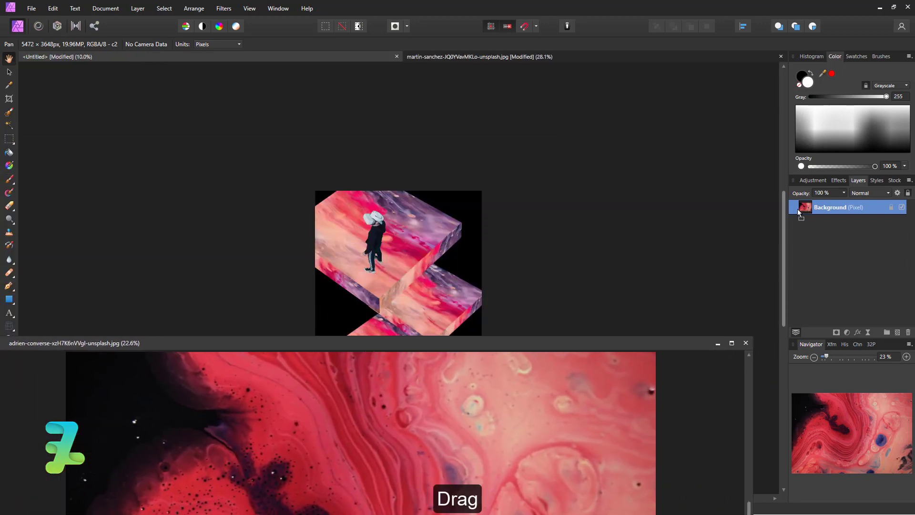
{"action": "left_click_drag", "start_coordinate": [799, 212], "coordinate": [457, 207]}
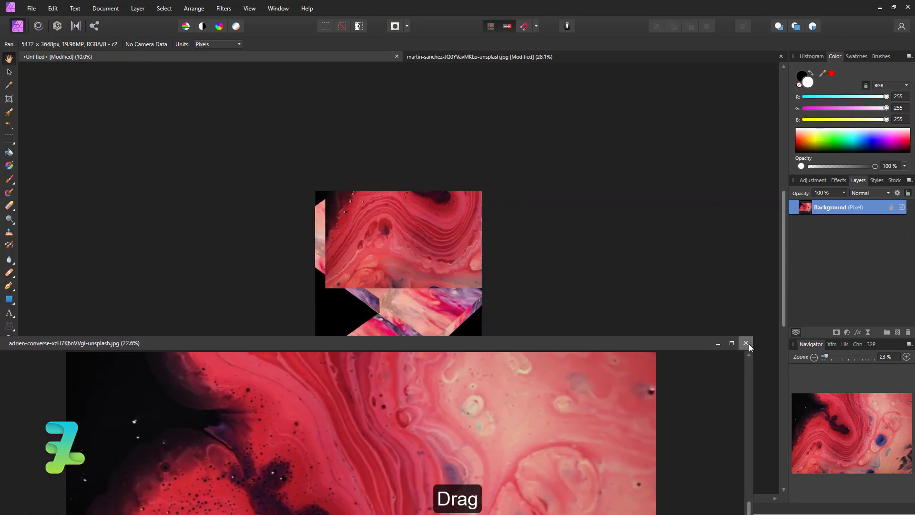
{"action": "left_click", "coordinate": [745, 344]}
{"action": "left_click", "coordinate": [293, 55]}
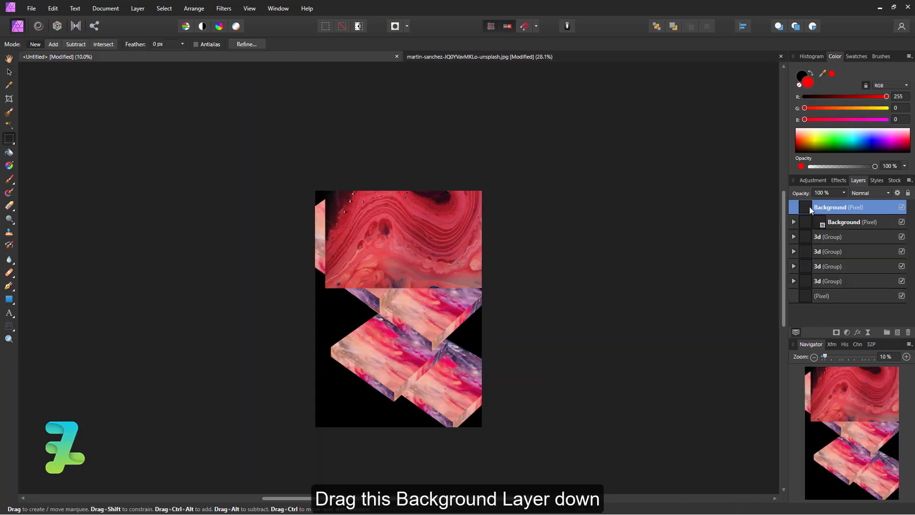
{"action": "left_click_drag", "start_coordinate": [809, 207], "coordinate": [830, 289]}
{"action": "left_click", "coordinate": [10, 74]}
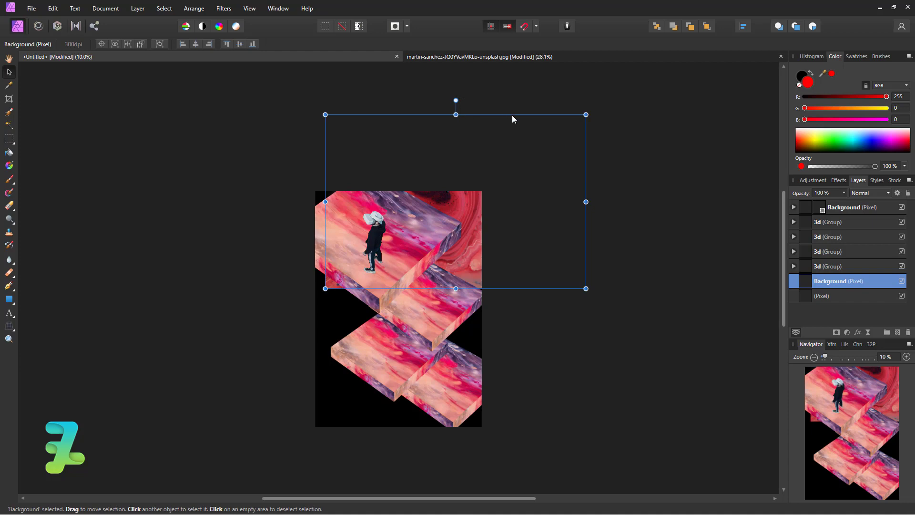
Step: Rotate the fluid-art backdrop 90° and move it to cover the whole poster behind the stairs
{"action": "left_click_drag", "start_coordinate": [457, 97], "coordinate": [524, 129]}
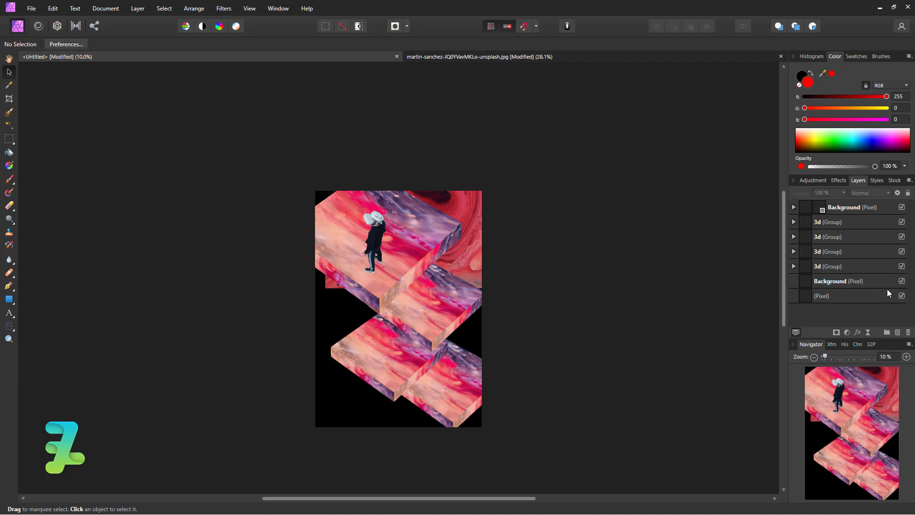
{"action": "left_click", "coordinate": [458, 209]}
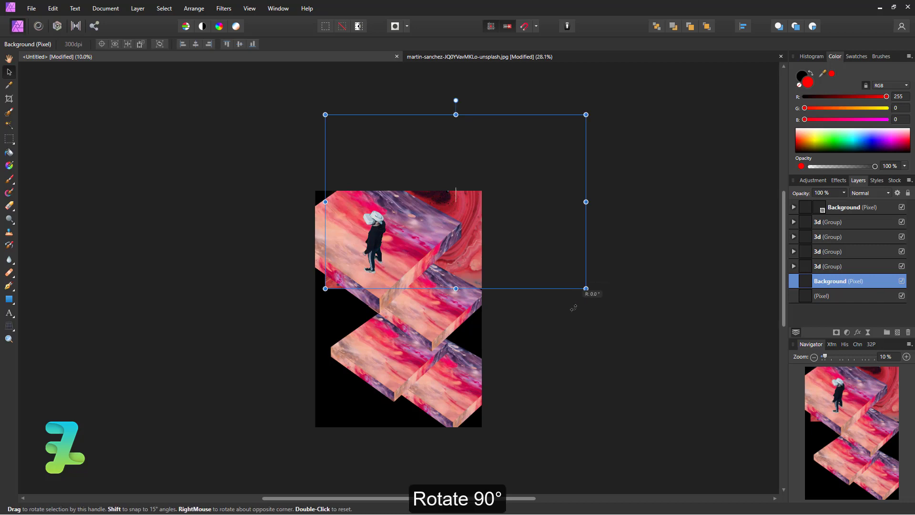
{"action": "left_click_drag", "start_coordinate": [573, 308], "coordinate": [427, 247]}
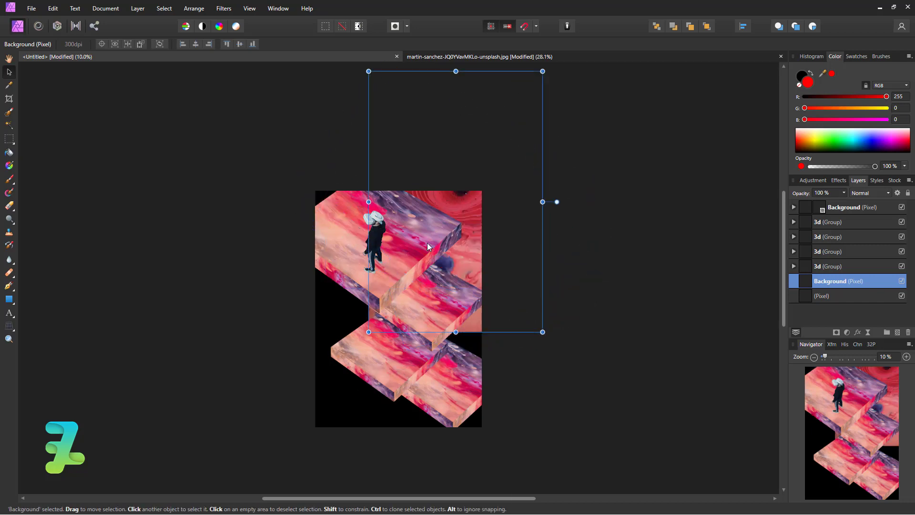
{"action": "mouse_move", "coordinate": [462, 204]}
{"action": "left_mouse_down"}
{"action": "mouse_move", "coordinate": [401, 315]}
{"action": "mouse_move", "coordinate": [403, 307]}
{"action": "left_mouse_up"}
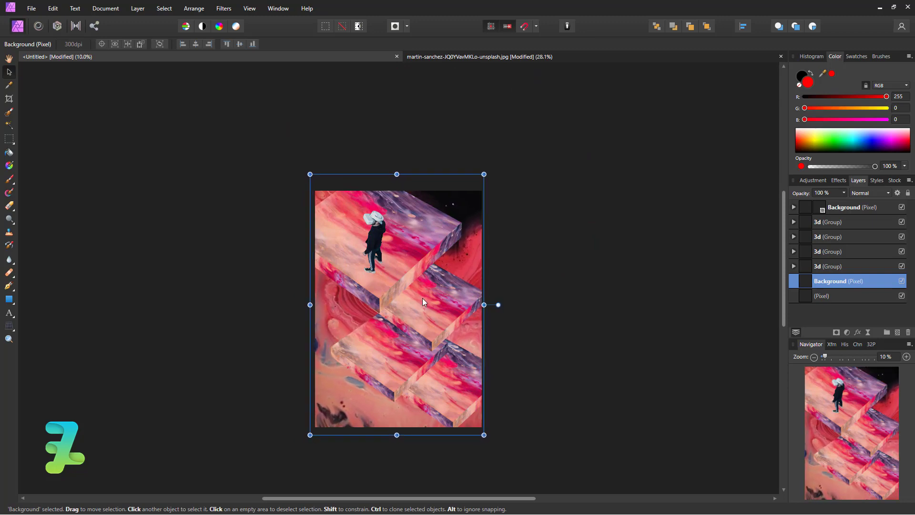
{"action": "left_click", "coordinate": [554, 229]}
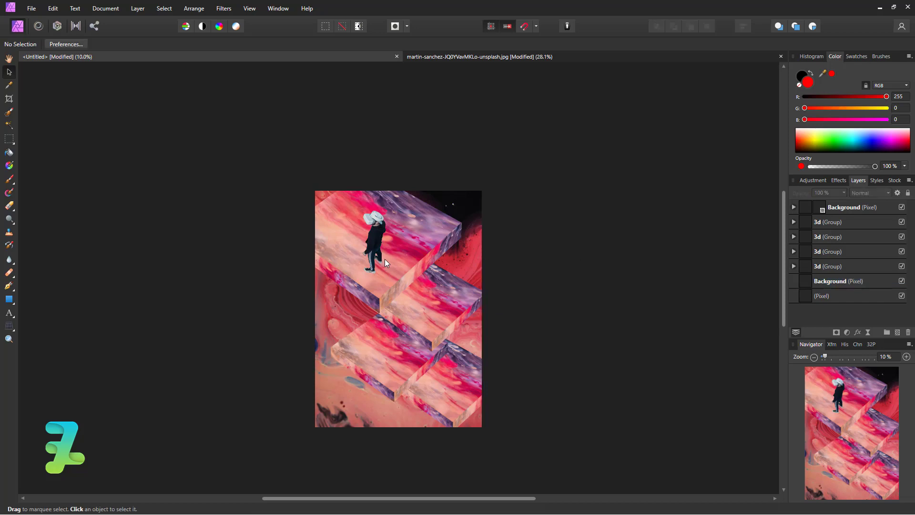
Step: Duplicate the VR-headset person layer, rasterize the copy, and move it just below the original
{"action": "key", "text": "ctrl+equal"}
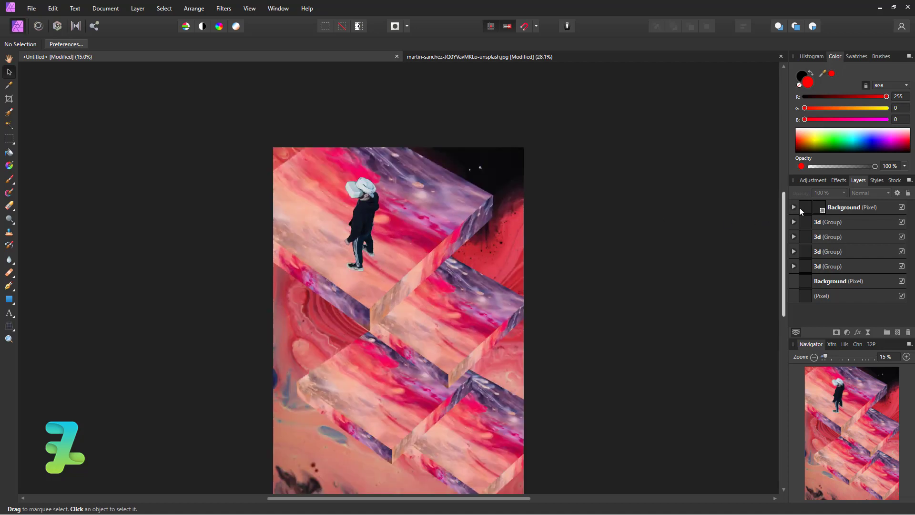
{"action": "left_click", "coordinate": [882, 213]}
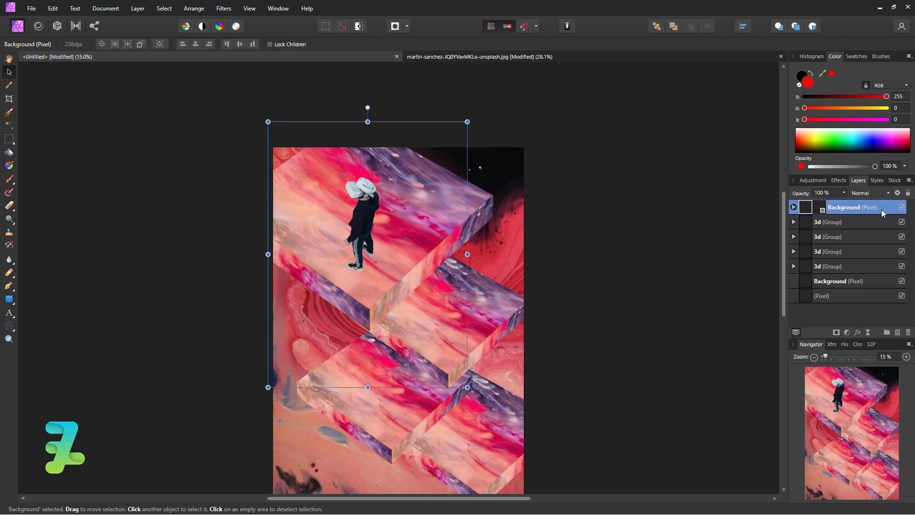
{"action": "key", "text": "ctrl+j"}
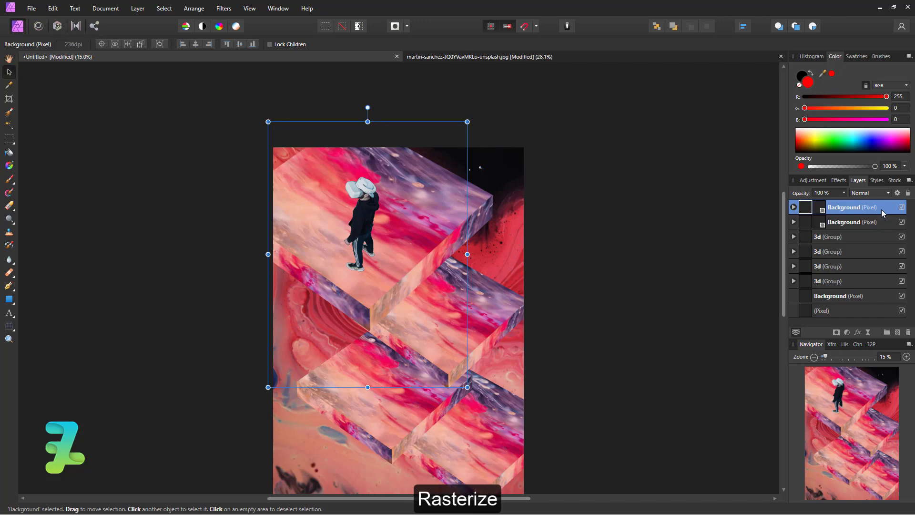
{"action": "right_click", "coordinate": [882, 210]}
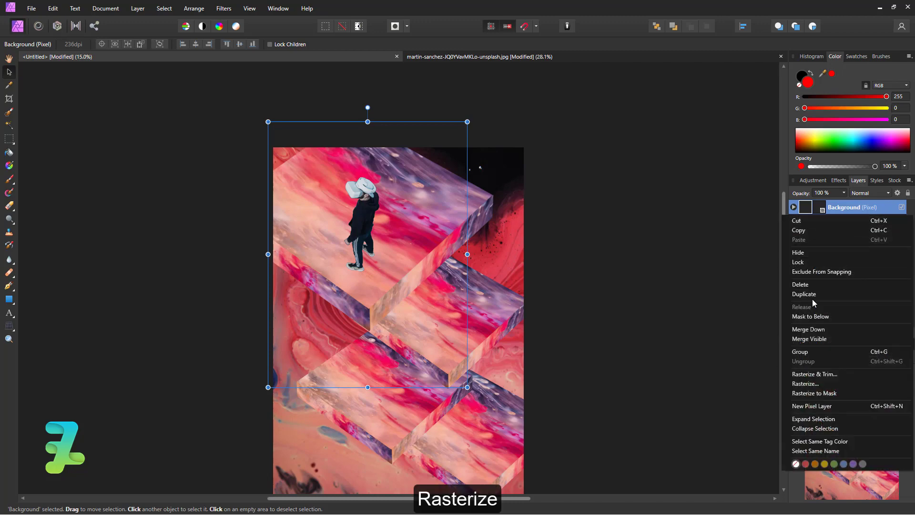
{"action": "left_click", "coordinate": [813, 384]}
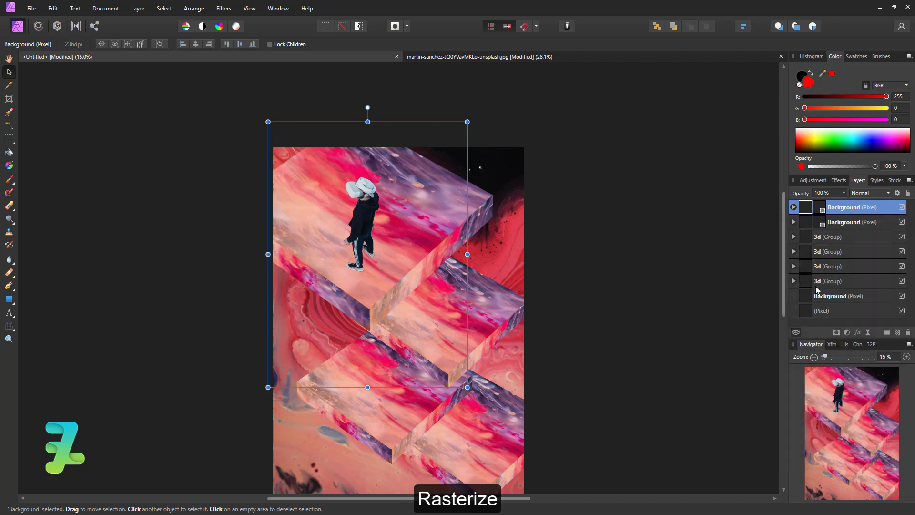
{"action": "left_click_drag", "start_coordinate": [867, 209], "coordinate": [869, 234]}
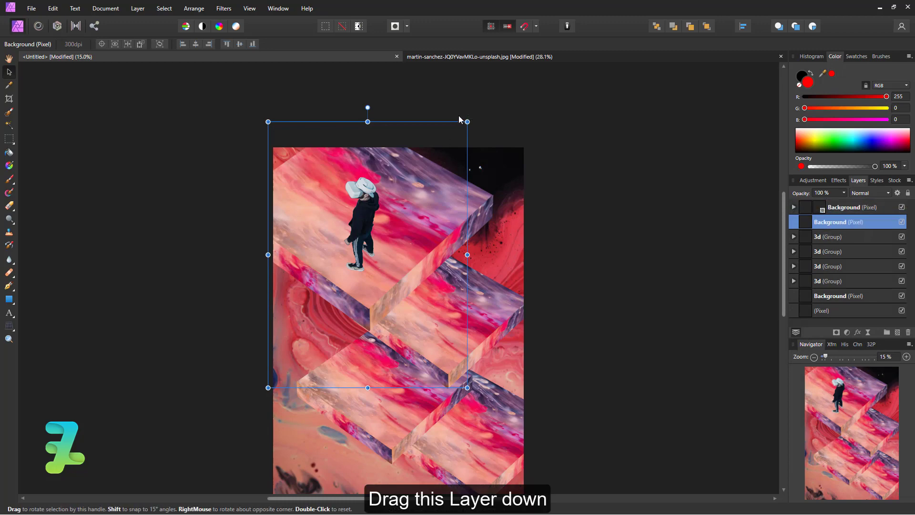
Step: Flip the figure copy horizontally, rotate it about 53° and place it beside the original
{"action": "right_click", "coordinate": [404, 211]}
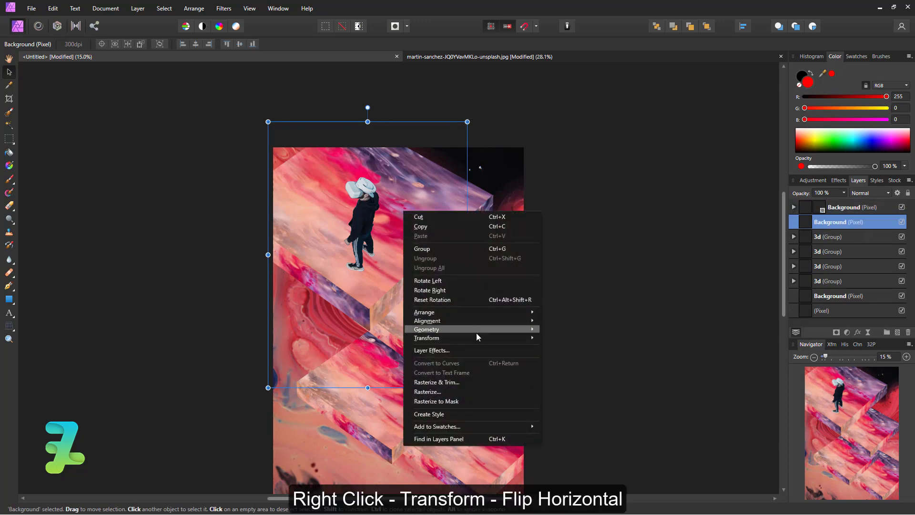
{"action": "left_click", "coordinate": [548, 360]}
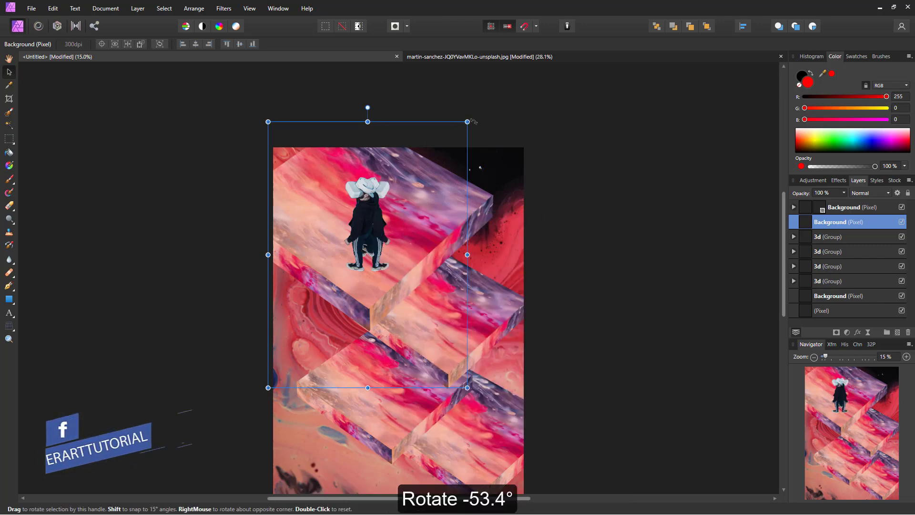
{"action": "mouse_move", "coordinate": [471, 119]}
{"action": "left_mouse_down"}
{"action": "mouse_move", "coordinate": [571, 275]}
{"action": "mouse_move", "coordinate": [560, 259]}
{"action": "left_mouse_up"}
{"action": "left_click_drag", "start_coordinate": [391, 222], "coordinate": [388, 224]}
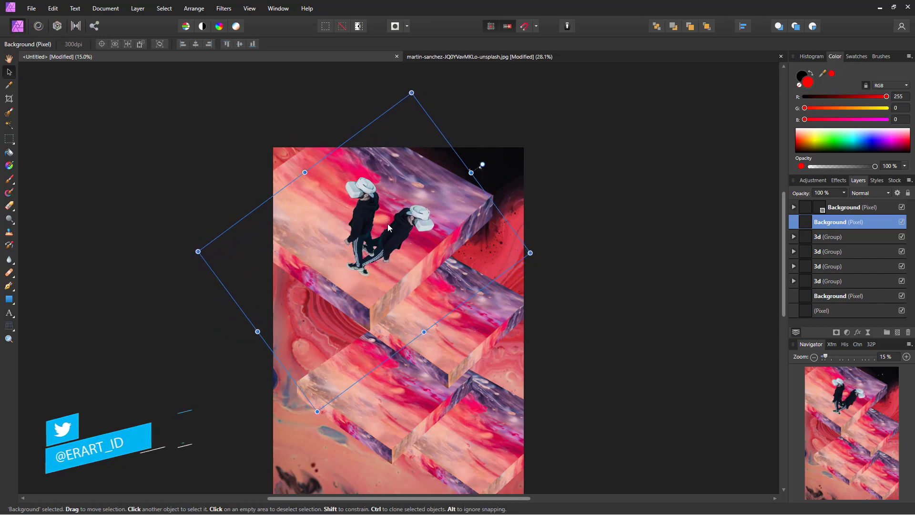
{"action": "left_click", "coordinate": [224, 8]}
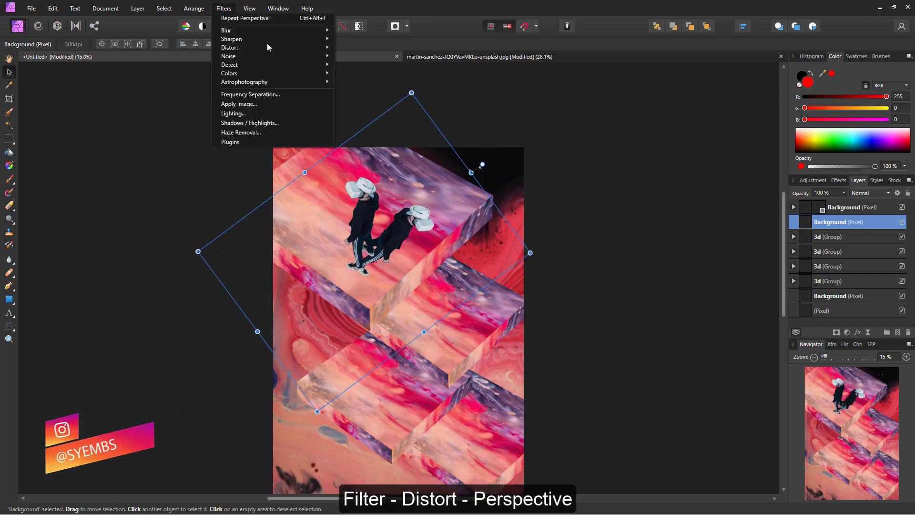
Step: Turn on the Perspective grid and drag its corners to lay the mirrored copy flat across the top slab
{"action": "mouse_move", "coordinate": [230, 48]}
{"action": "left_click", "coordinate": [370, 58]}
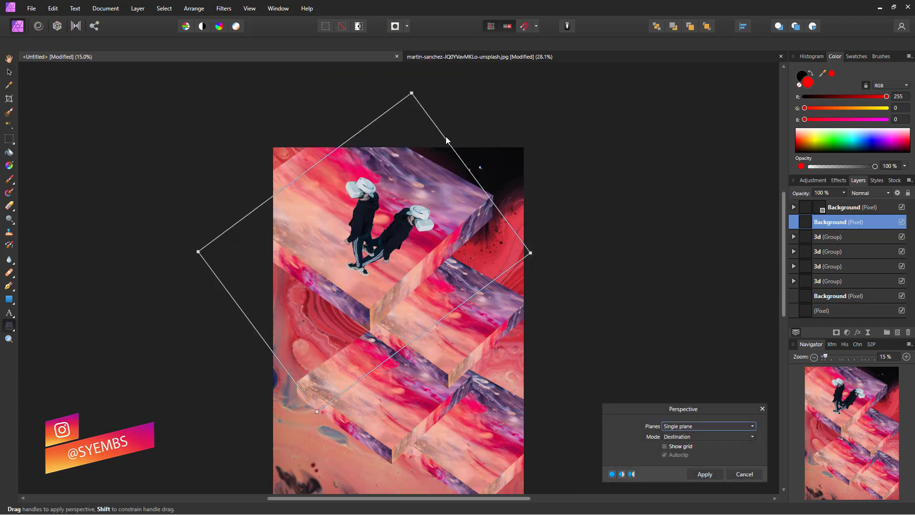
{"action": "left_click", "coordinate": [664, 446]}
{"action": "left_click_drag", "start_coordinate": [531, 249], "coordinate": [612, 237]}
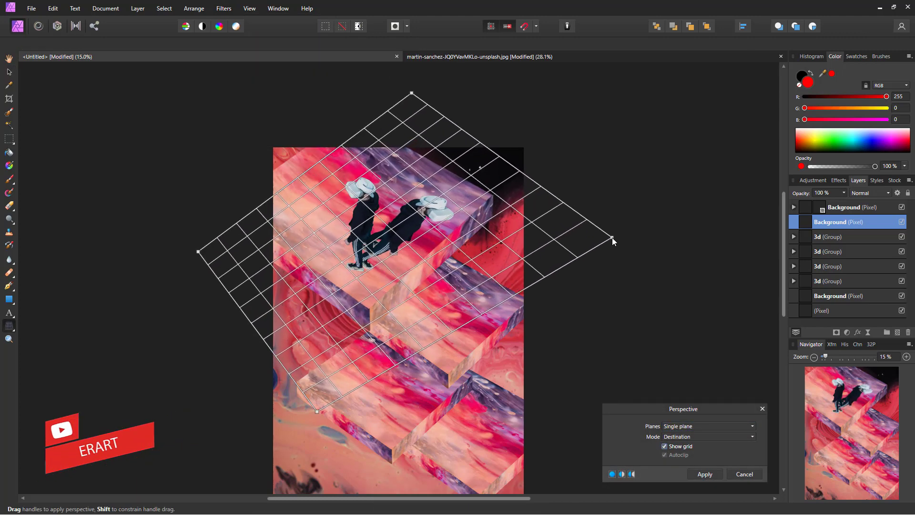
{"action": "mouse_move", "coordinate": [412, 93]}
{"action": "left_mouse_down"}
{"action": "mouse_move", "coordinate": [400, 142]}
{"action": "mouse_move", "coordinate": [385, 132]}
{"action": "mouse_move", "coordinate": [399, 139]}
{"action": "left_mouse_up"}
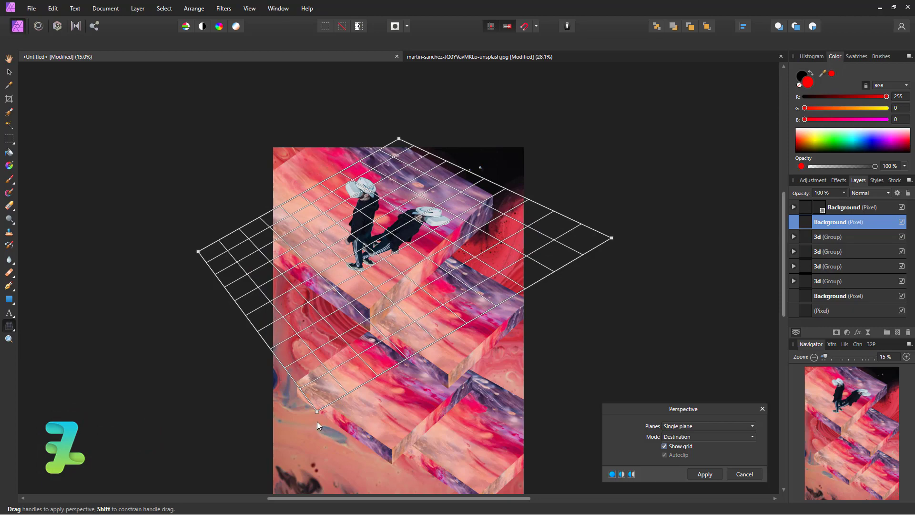
{"action": "left_click_drag", "start_coordinate": [317, 411], "coordinate": [208, 448]}
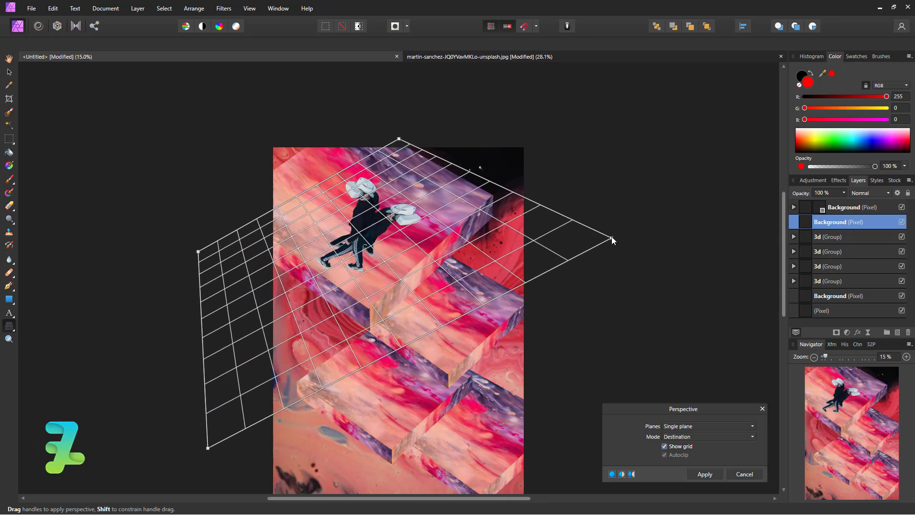
{"action": "mouse_move", "coordinate": [611, 237]}
{"action": "left_mouse_down"}
{"action": "mouse_move", "coordinate": [670, 186]}
{"action": "mouse_move", "coordinate": [512, 177]}
{"action": "left_mouse_up"}
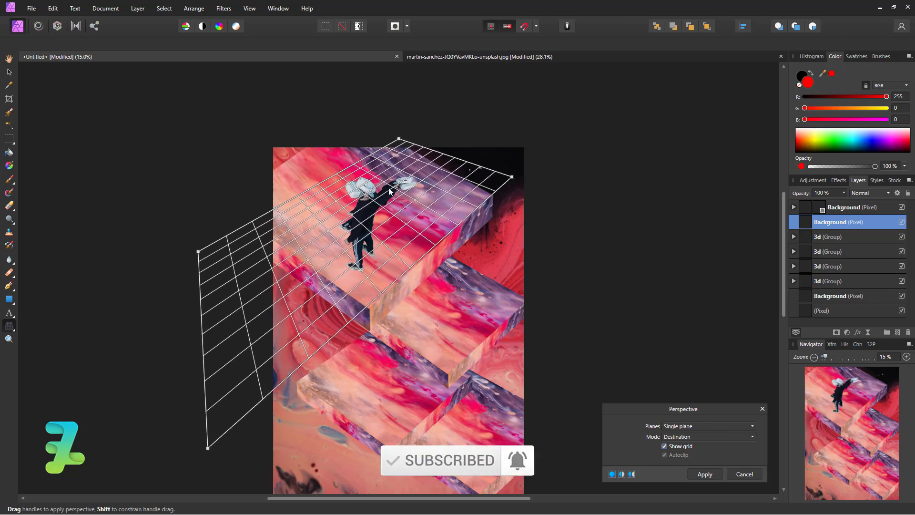
{"action": "mouse_move", "coordinate": [198, 250]}
{"action": "left_mouse_down"}
{"action": "mouse_move", "coordinate": [186, 249]}
{"action": "mouse_move", "coordinate": [183, 331]}
{"action": "left_mouse_up"}
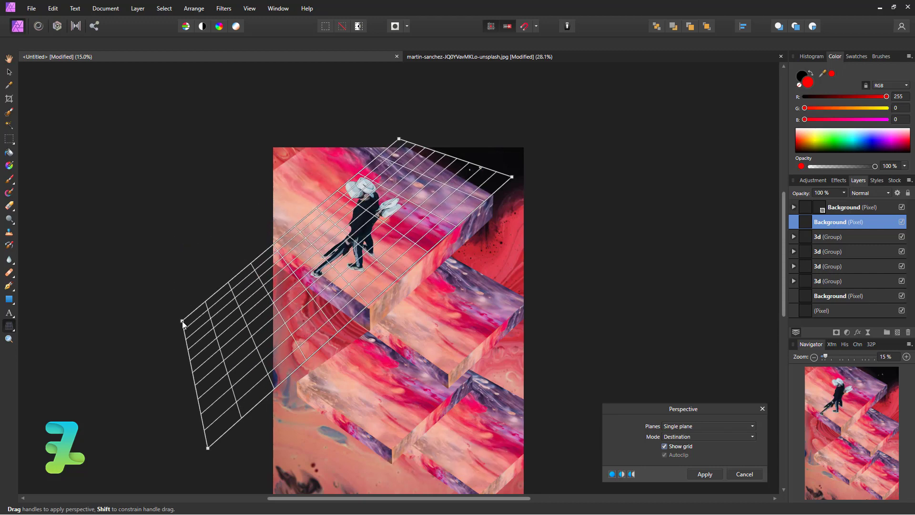
{"action": "left_click", "coordinate": [9, 72]}
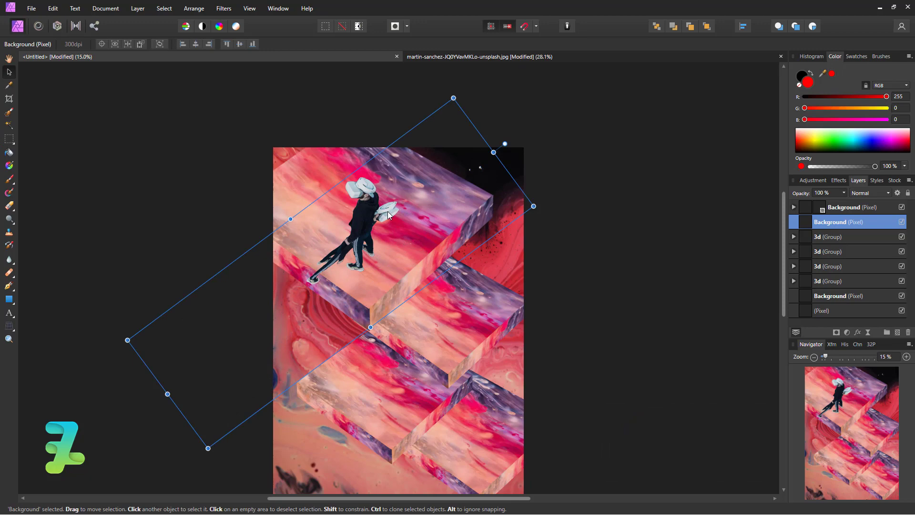
Step: Shift the shadow copy beside the figure and give it a black Color Overlay effect
{"action": "left_click_drag", "start_coordinate": [387, 211], "coordinate": [441, 199]}
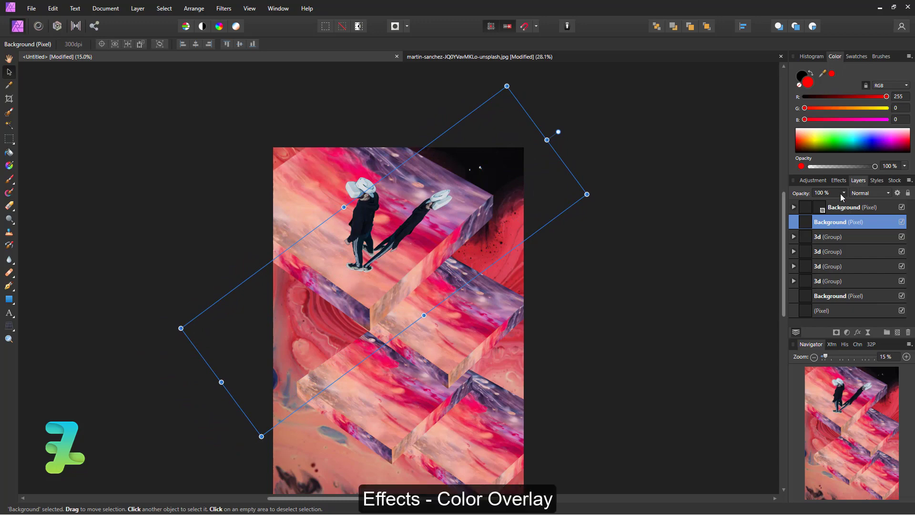
{"action": "left_click", "coordinate": [838, 181]}
{"action": "scroll", "coordinate": [808, 279], "scroll_direction": "down", "scroll_amount": 1}
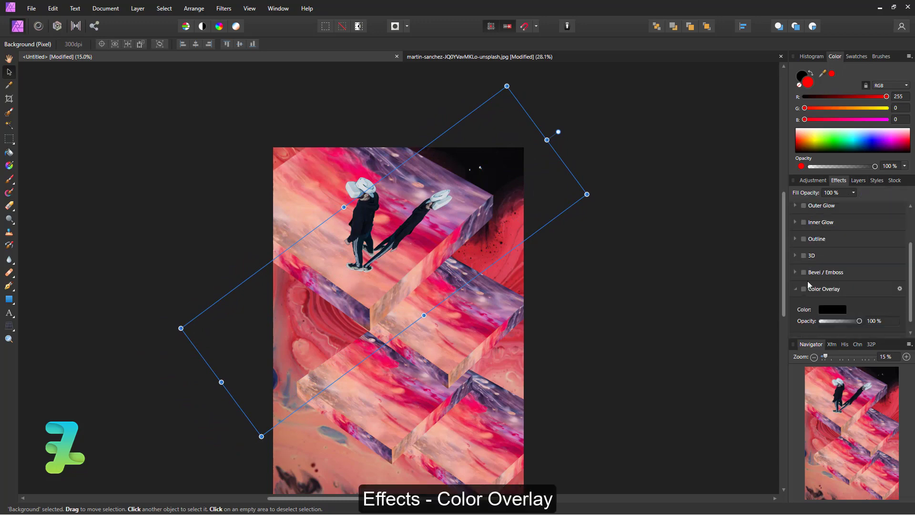
{"action": "left_click", "coordinate": [804, 289]}
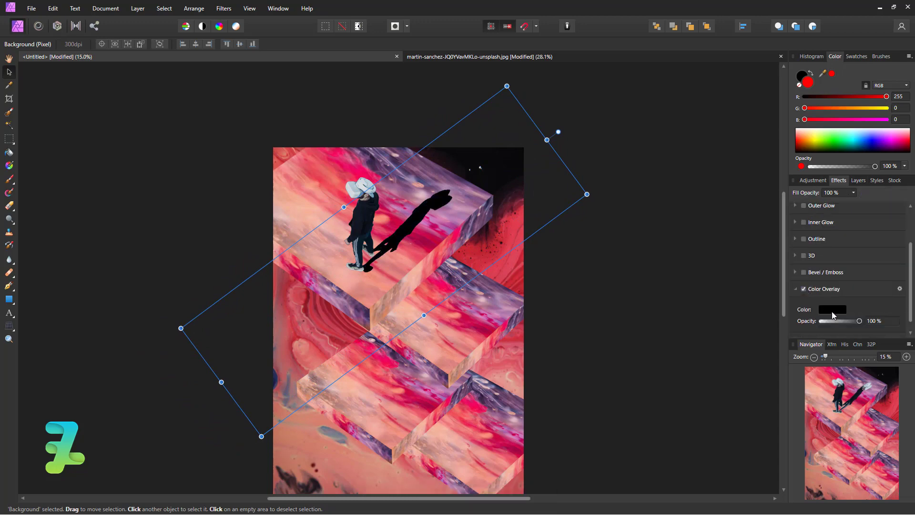
{"action": "left_click", "coordinate": [831, 311]}
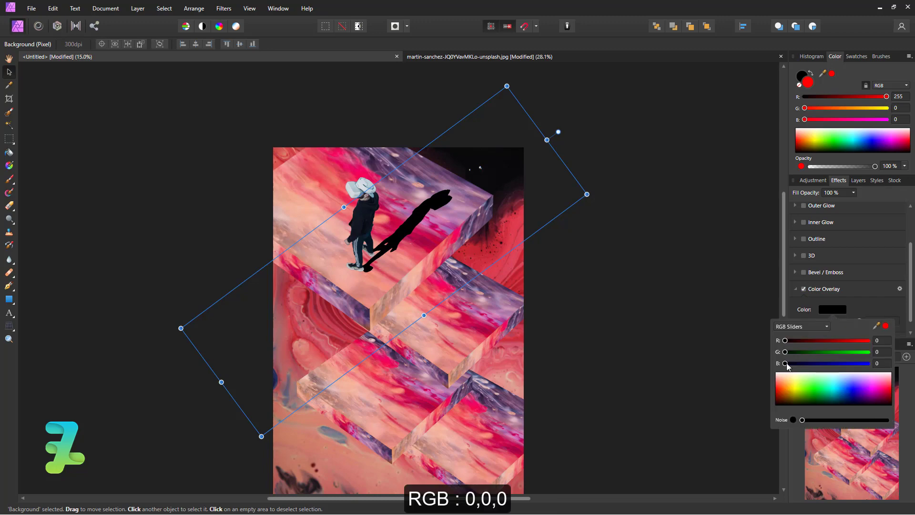
{"action": "left_click", "coordinate": [803, 419]}
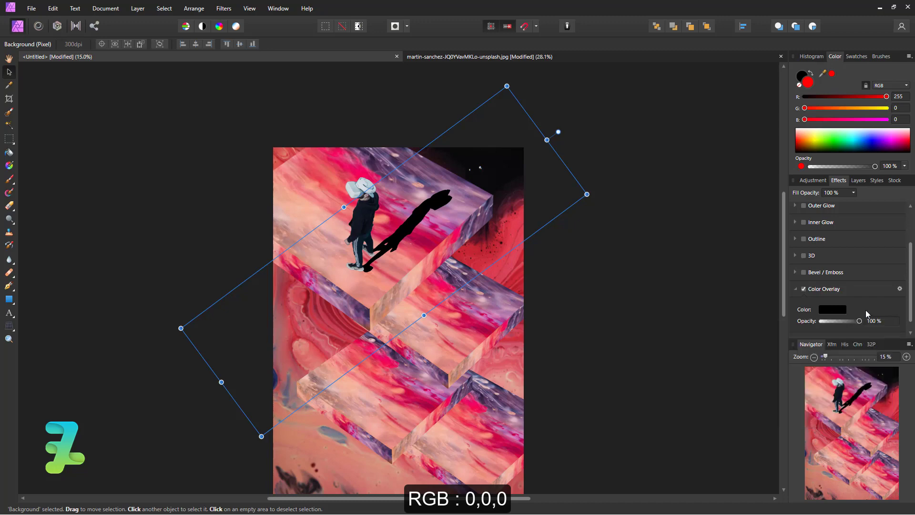
{"action": "left_click", "coordinate": [831, 309]}
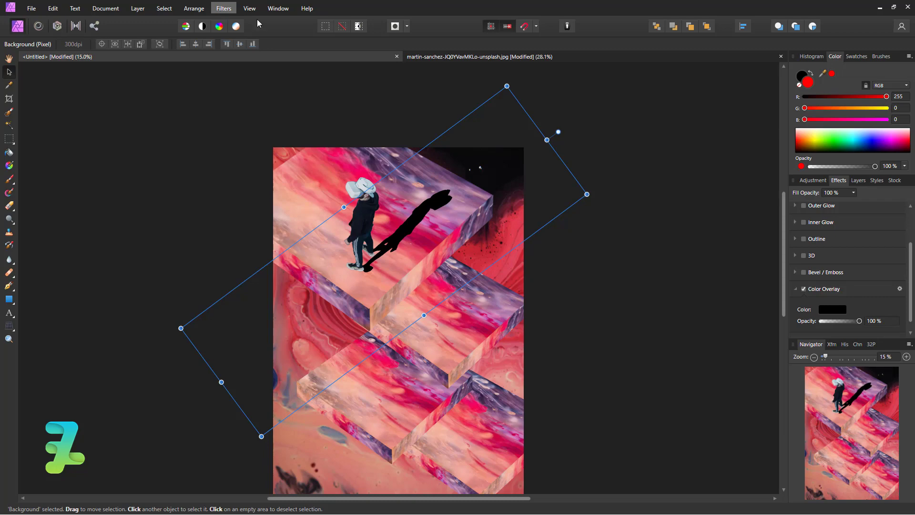
{"action": "left_click", "coordinate": [858, 180]}
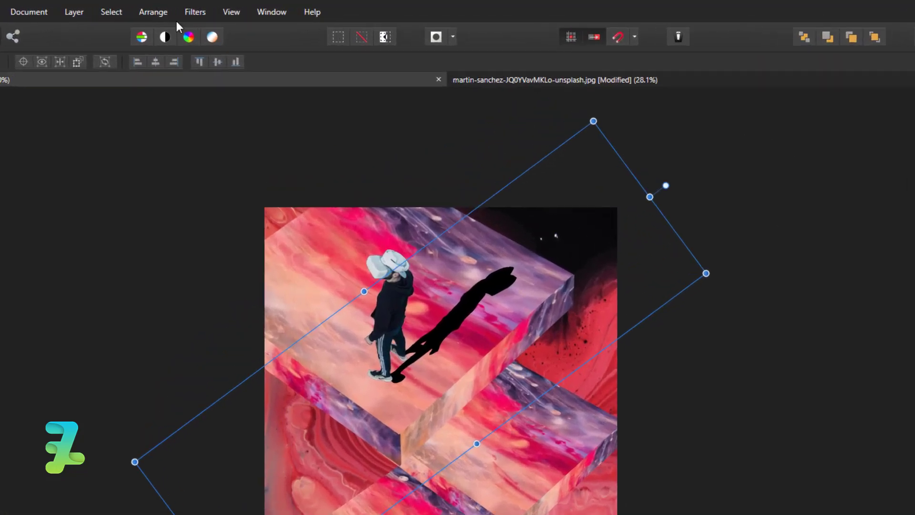
{"action": "left_click", "coordinate": [224, 8]}
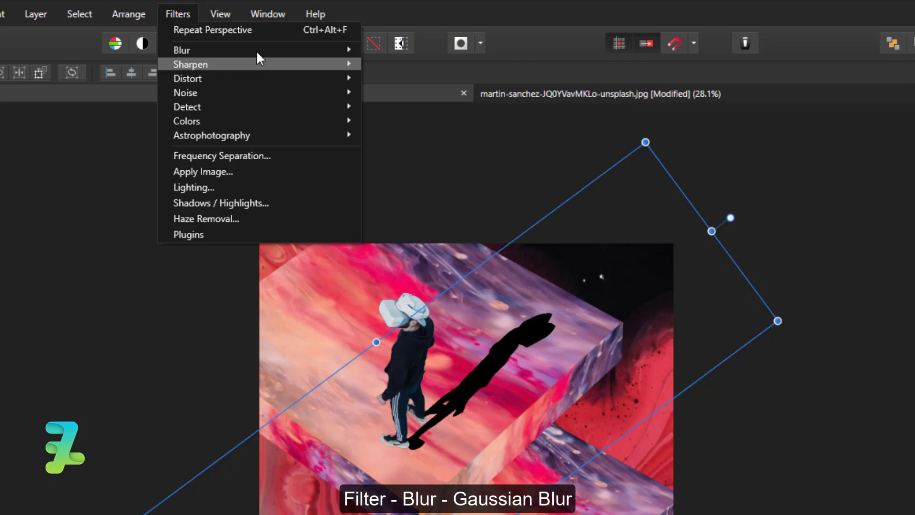
{"action": "mouse_move", "coordinate": [194, 45]}
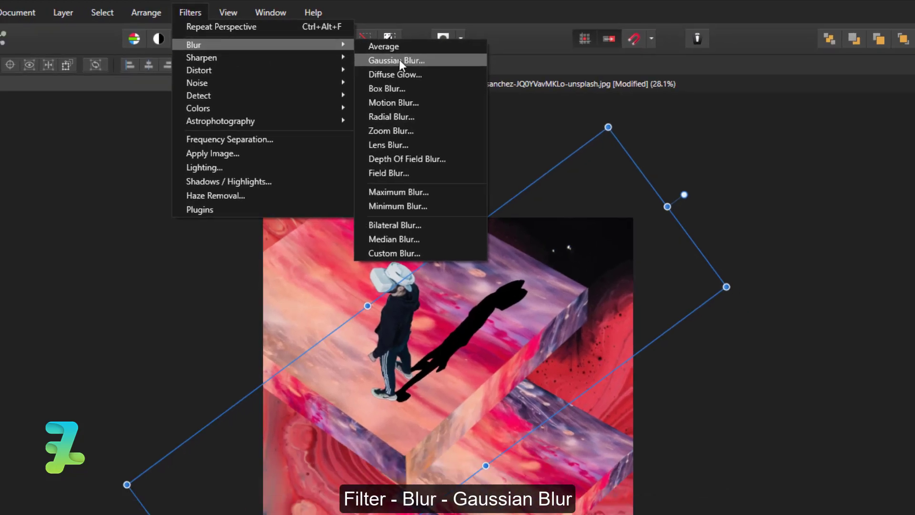
Step: Soften the black shadow's edges with a Gaussian Blur of about 19.8 px radius
{"action": "left_click", "coordinate": [409, 67]}
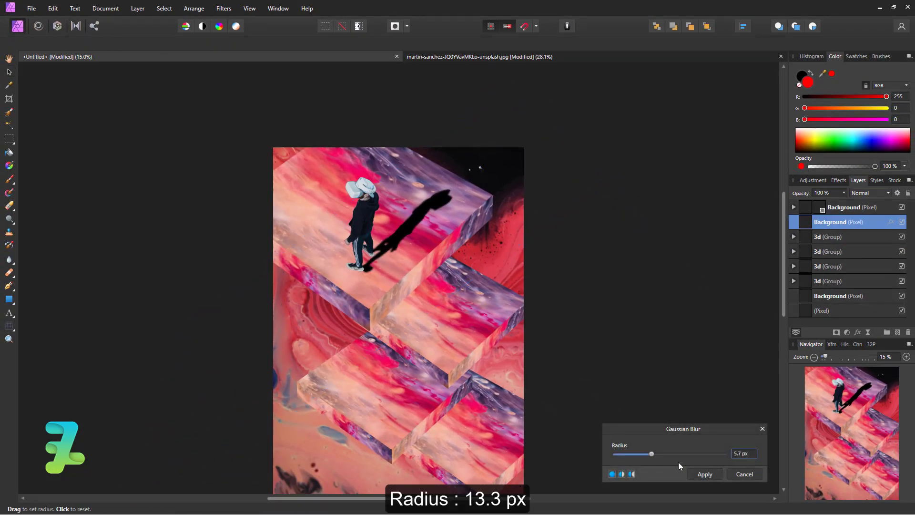
{"action": "left_click_drag", "start_coordinate": [652, 453], "coordinate": [666, 457]}
{"action": "left_click", "coordinate": [704, 475]}
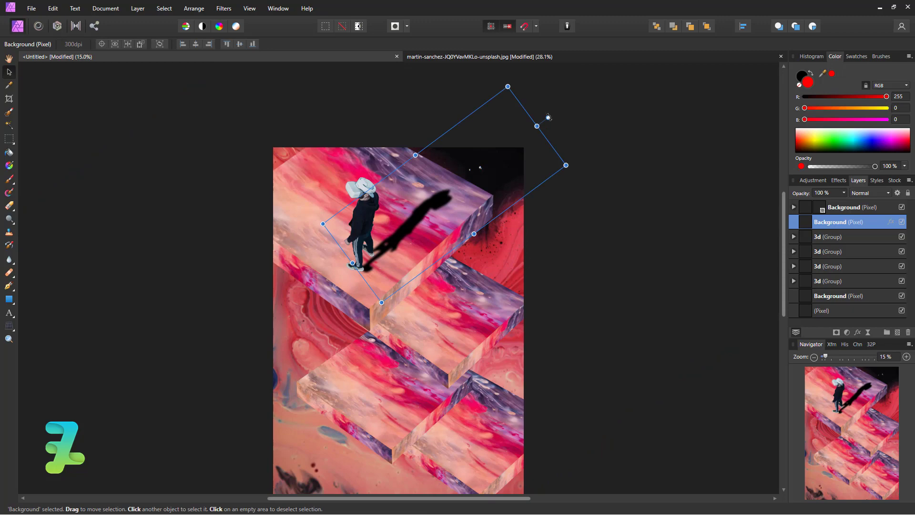
Step: Rotate the shadow along the top step, tuck it under the feet, and set opacity to 65%
{"action": "left_click_drag", "start_coordinate": [549, 117], "coordinate": [587, 123]}
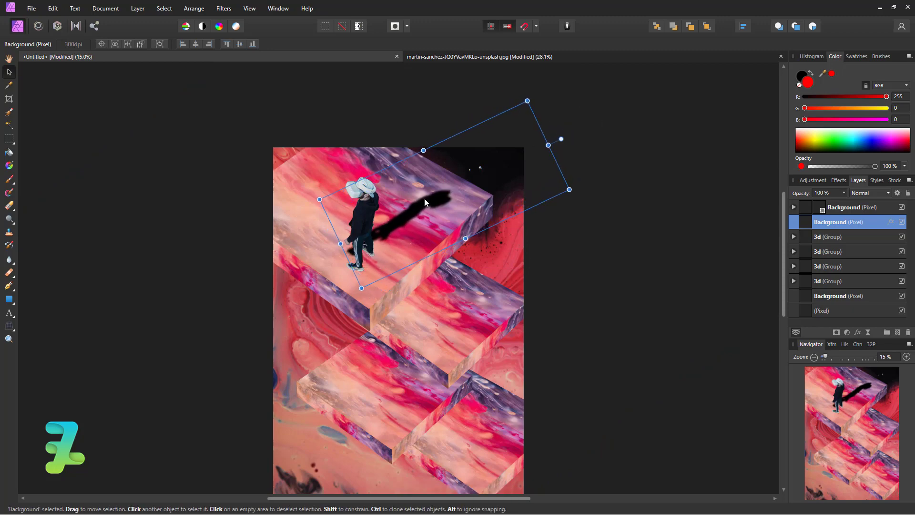
{"action": "left_click_drag", "start_coordinate": [426, 202], "coordinate": [427, 223]}
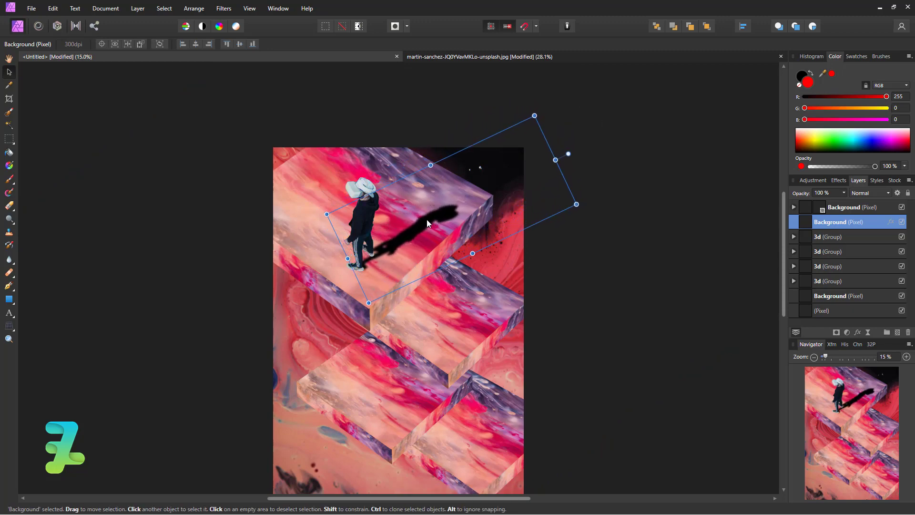
{"action": "left_click", "coordinate": [843, 193]}
{"action": "left_click_drag", "start_coordinate": [819, 209], "coordinate": [822, 208]}
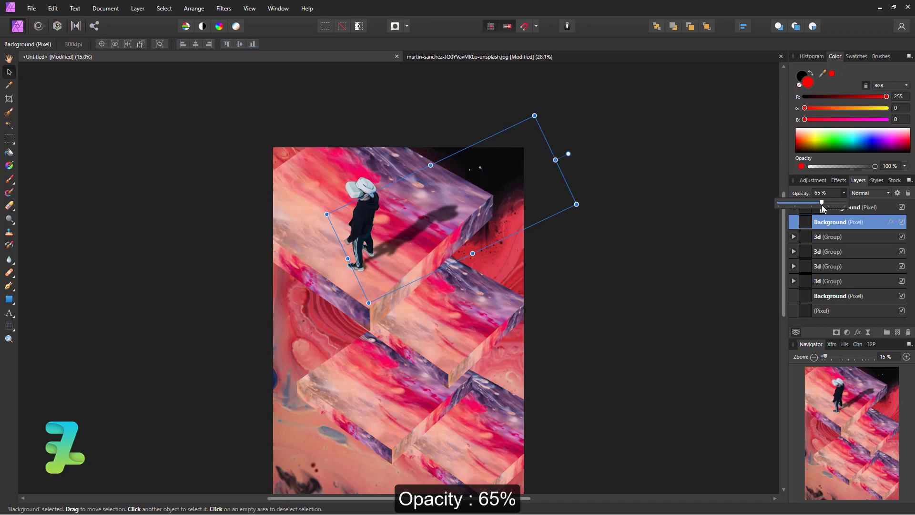
Step: Deselect the shadow and briefly hide the top stair group to check the result
{"action": "left_click", "coordinate": [669, 313]}
{"action": "left_click", "coordinate": [669, 313]}
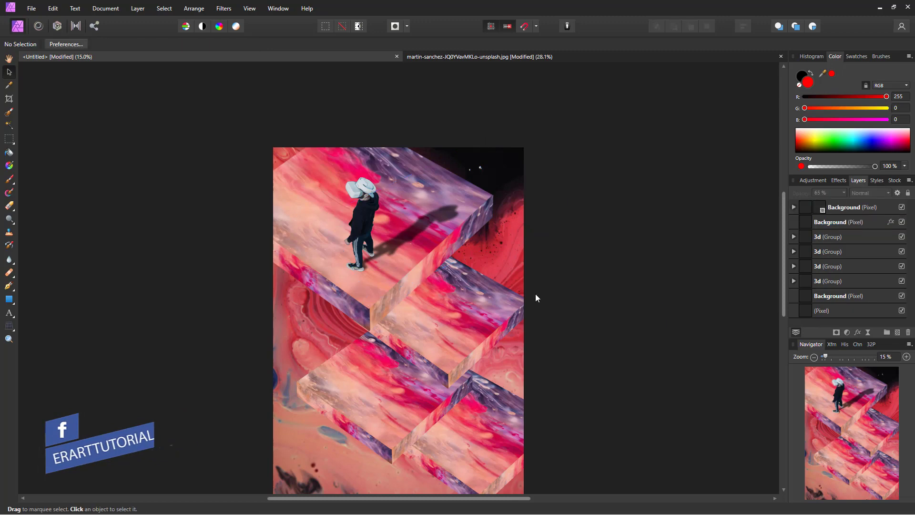
{"action": "scroll", "coordinate": [536, 296], "scroll_direction": "down", "scroll_amount": 1}
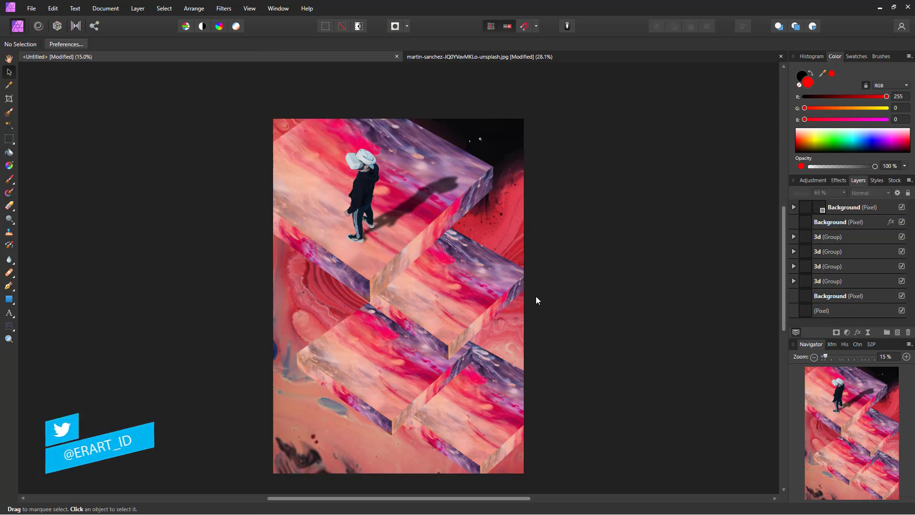
{"action": "left_click", "coordinate": [902, 237]}
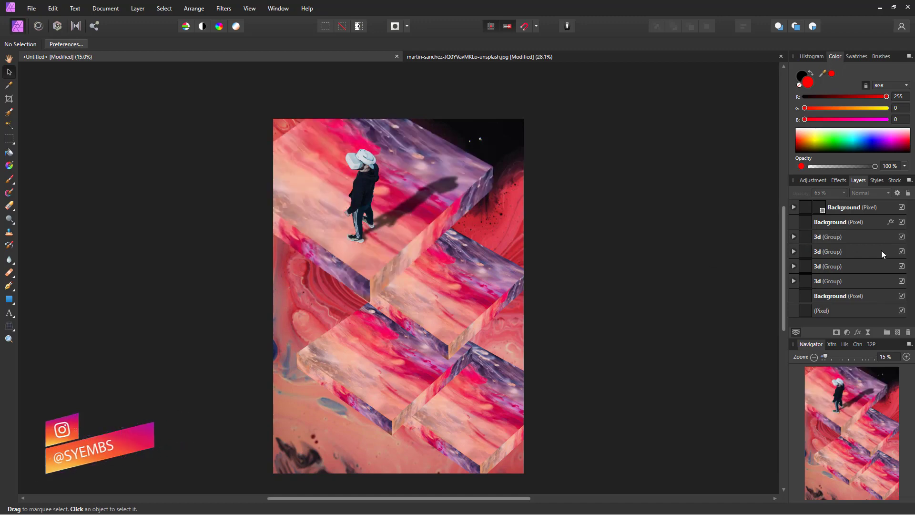
Step: Select the second stair group and paint a black shadow on a new layer under the top step
{"action": "left_click", "coordinate": [902, 251]}
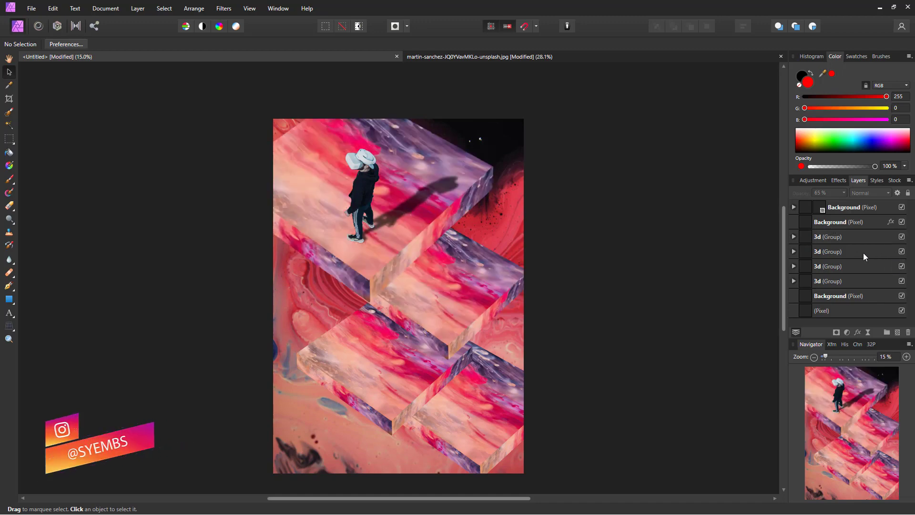
{"action": "left_click", "coordinate": [863, 252]}
{"action": "left_click", "coordinate": [896, 333]}
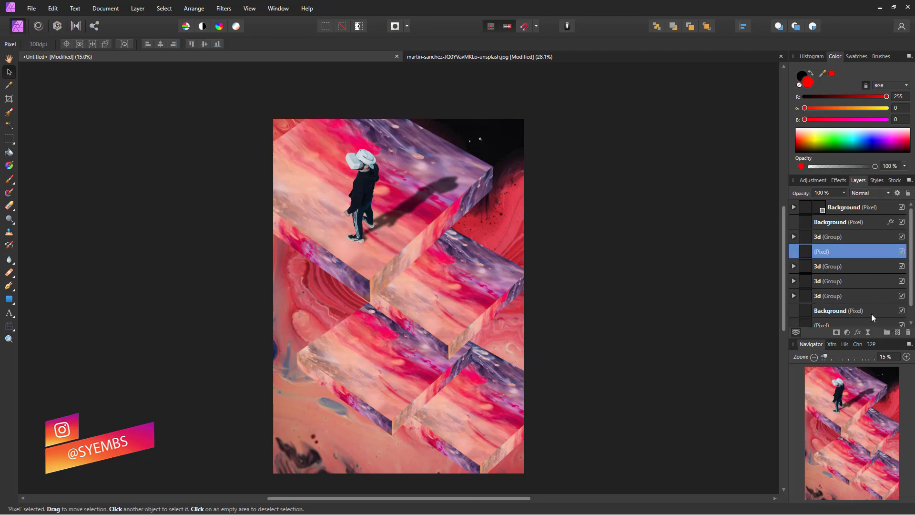
{"action": "left_click", "coordinate": [9, 179]}
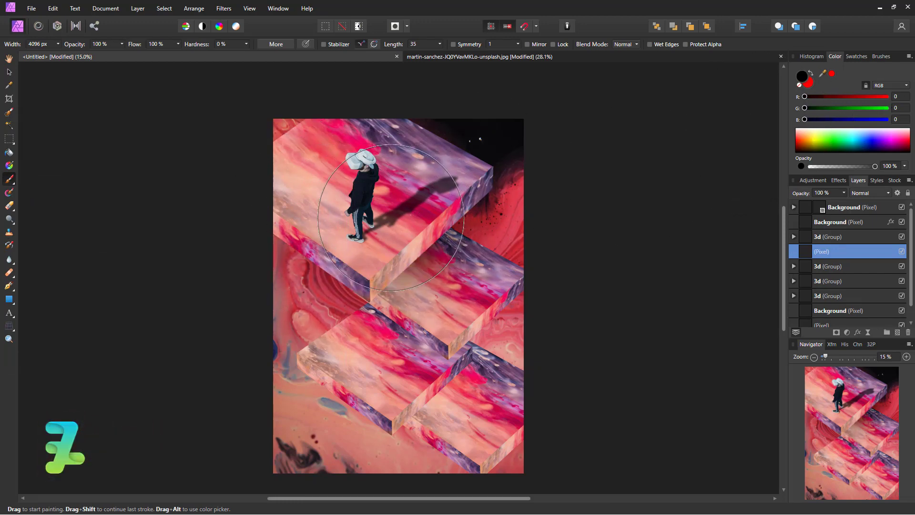
{"action": "mouse_move", "coordinate": [392, 218]}
{"action": "left_mouse_down"}
{"action": "mouse_move", "coordinate": [348, 232]}
{"action": "mouse_move", "coordinate": [481, 143]}
{"action": "left_mouse_up"}
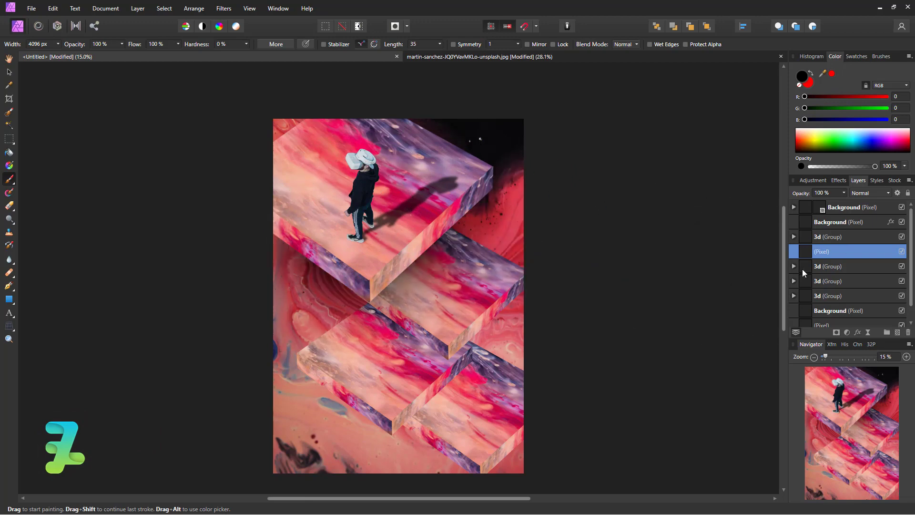
Step: Move the shadow layer into the second stair's 3d group, arrange its child layers, and collapse the group
{"action": "left_click_drag", "start_coordinate": [853, 268], "coordinate": [853, 268]}
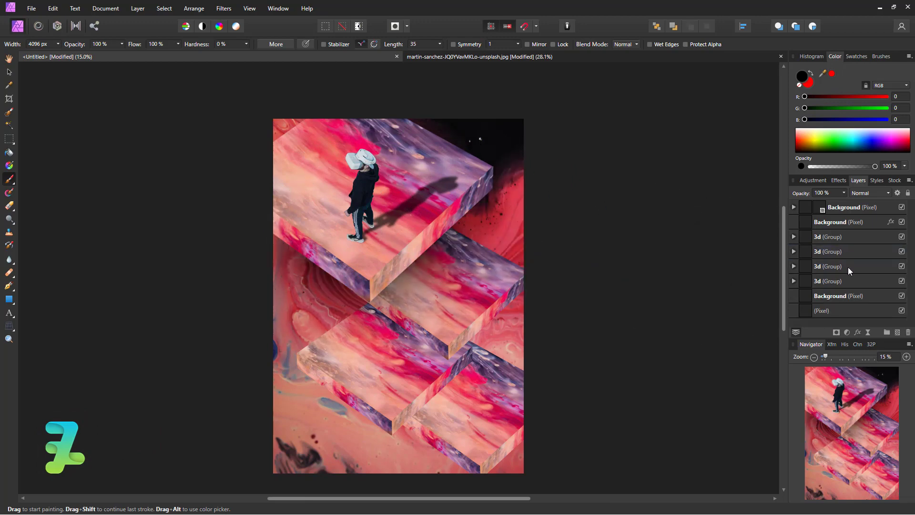
{"action": "left_click", "coordinate": [793, 252]}
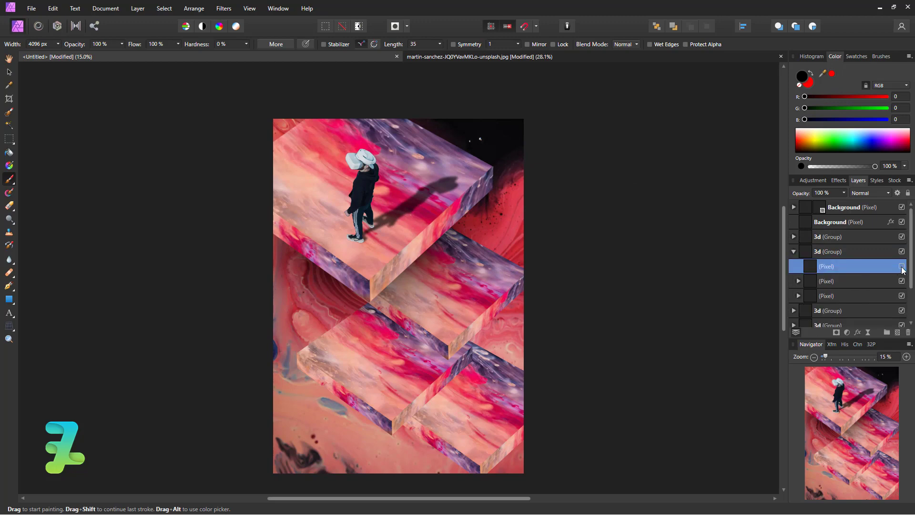
{"action": "left_click", "coordinate": [901, 267]}
{"action": "left_click_drag", "start_coordinate": [856, 265], "coordinate": [859, 299]}
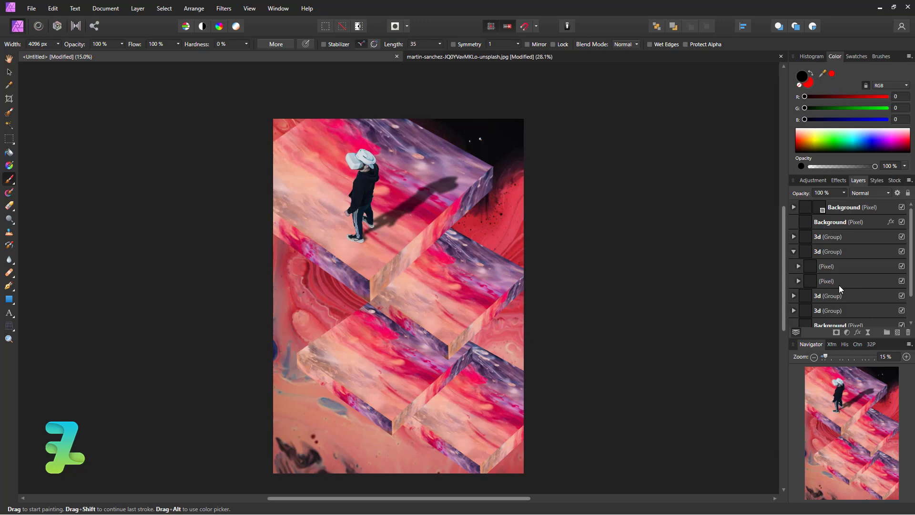
{"action": "left_click", "coordinate": [844, 280]}
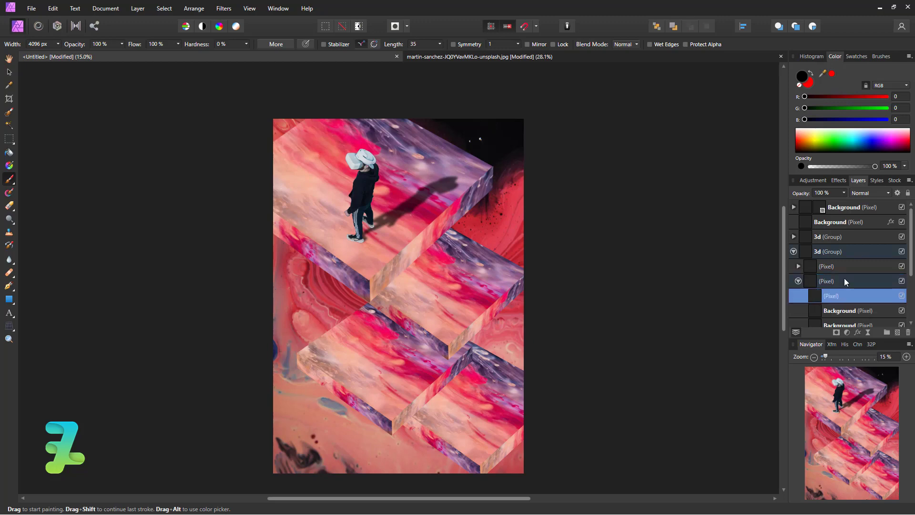
{"action": "left_click_drag", "start_coordinate": [846, 297], "coordinate": [847, 270]}
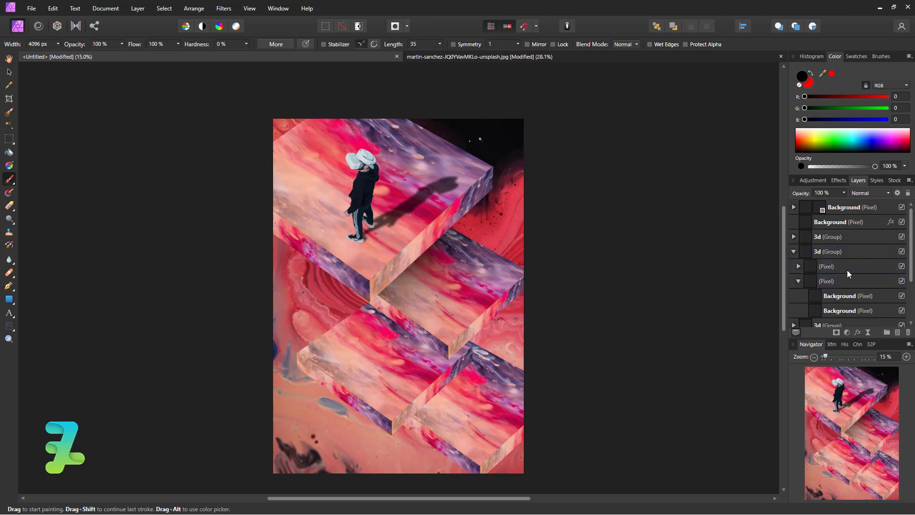
{"action": "left_click", "coordinate": [793, 252]}
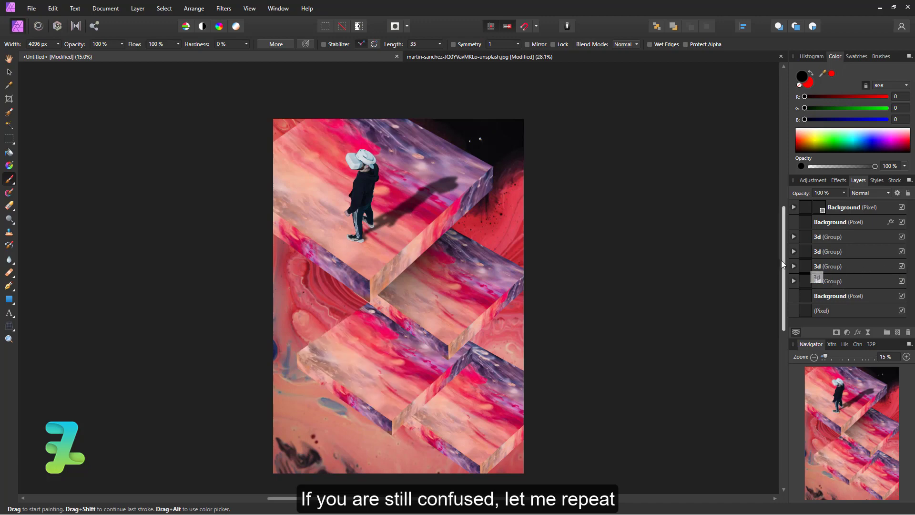
Step: Paint a shadow under the next step's edge on a new layer inside the third stair group
{"action": "left_click", "coordinate": [832, 267]}
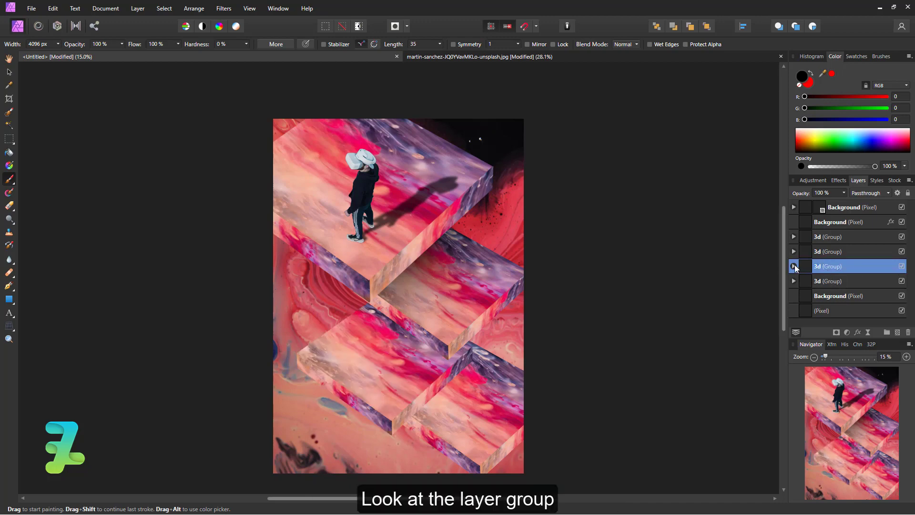
{"action": "left_click", "coordinate": [793, 266]}
{"action": "left_click", "coordinate": [830, 281]}
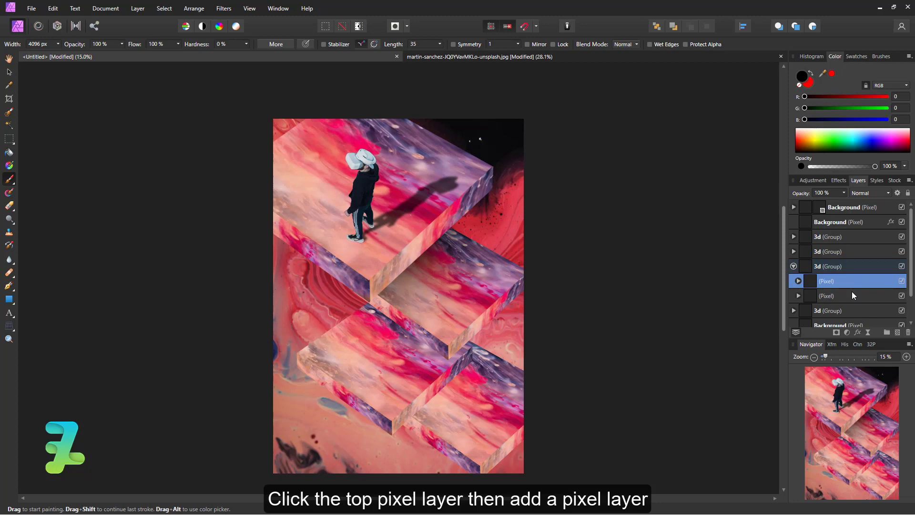
{"action": "left_click", "coordinate": [896, 332]}
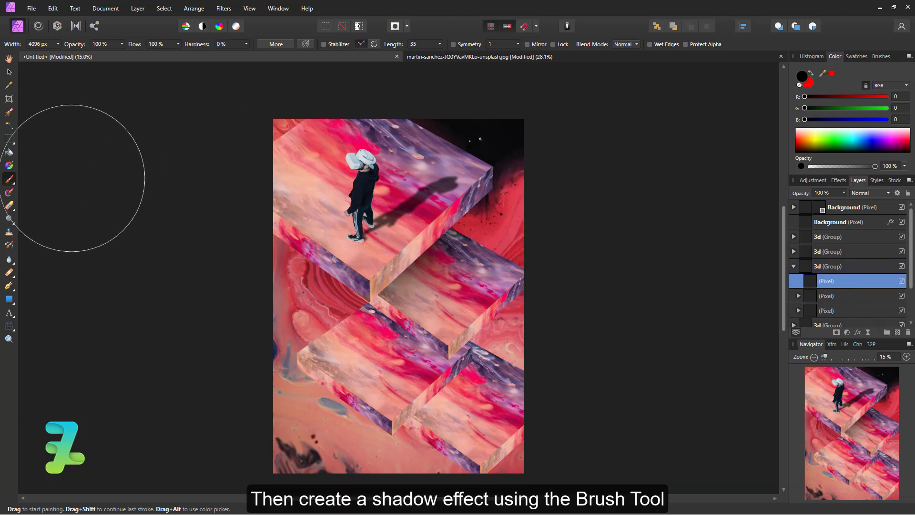
{"action": "left_click_drag", "start_coordinate": [330, 291], "coordinate": [464, 305]}
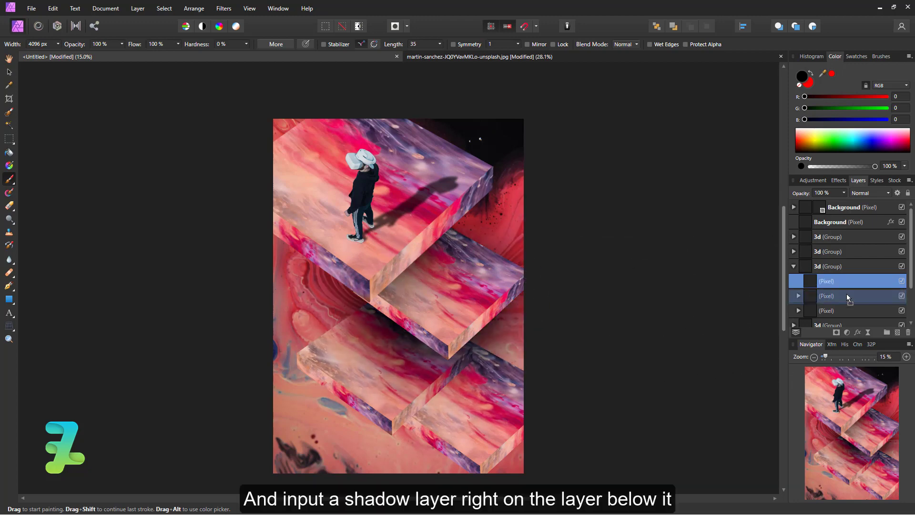
Step: Fade the painted shadow under the steps to about 75% opacity
{"action": "left_click_drag", "start_coordinate": [847, 293], "coordinate": [848, 292]}
{"action": "scroll", "coordinate": [475, 286], "scroll_direction": "down", "scroll_amount": 1}
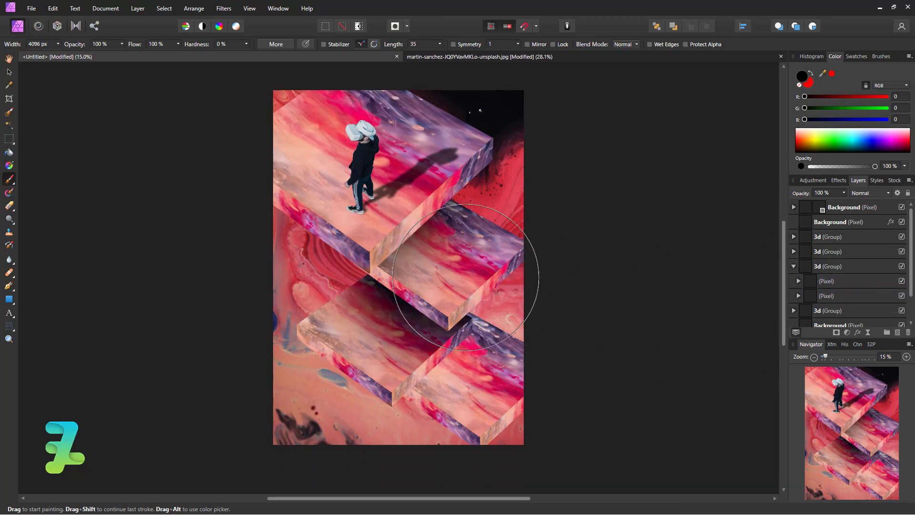
{"action": "scroll", "coordinate": [642, 272], "scroll_direction": "down", "scroll_amount": 1}
{"action": "left_click", "coordinate": [799, 281]}
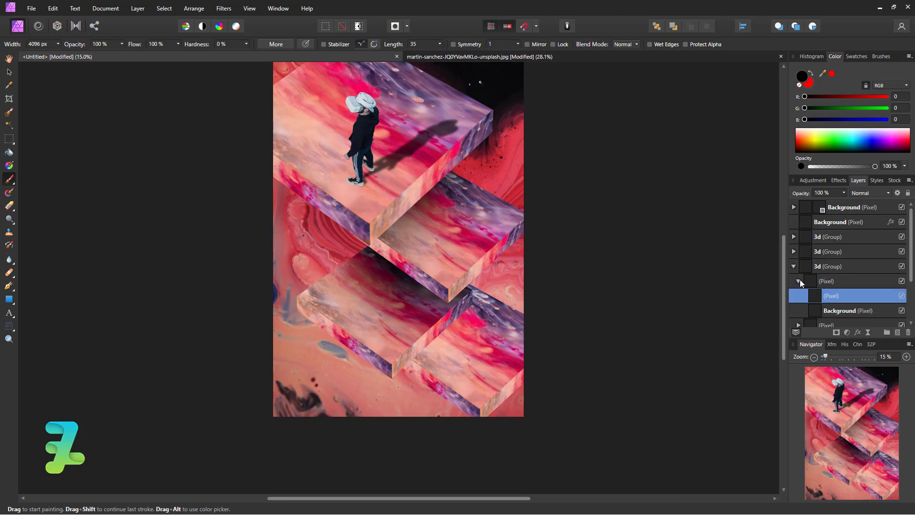
{"action": "left_click", "coordinate": [844, 193]}
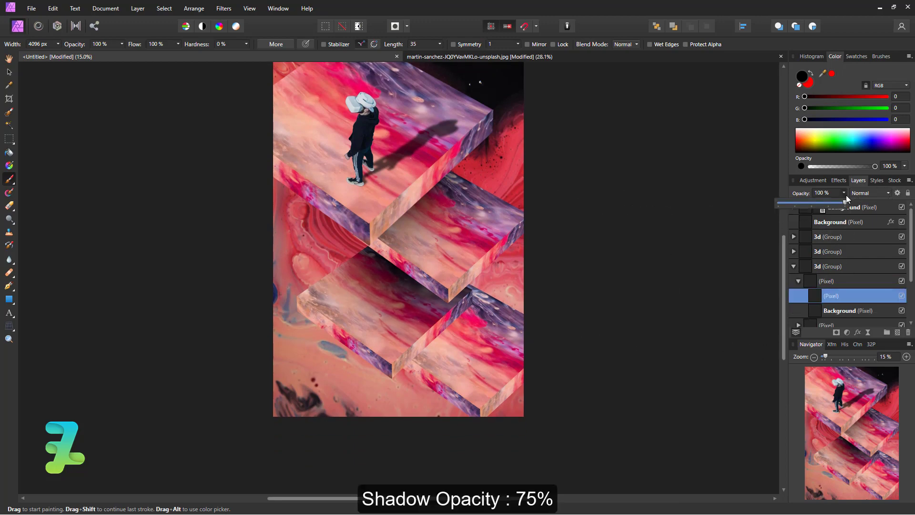
{"action": "left_click_drag", "start_coordinate": [828, 204], "coordinate": [825, 204]}
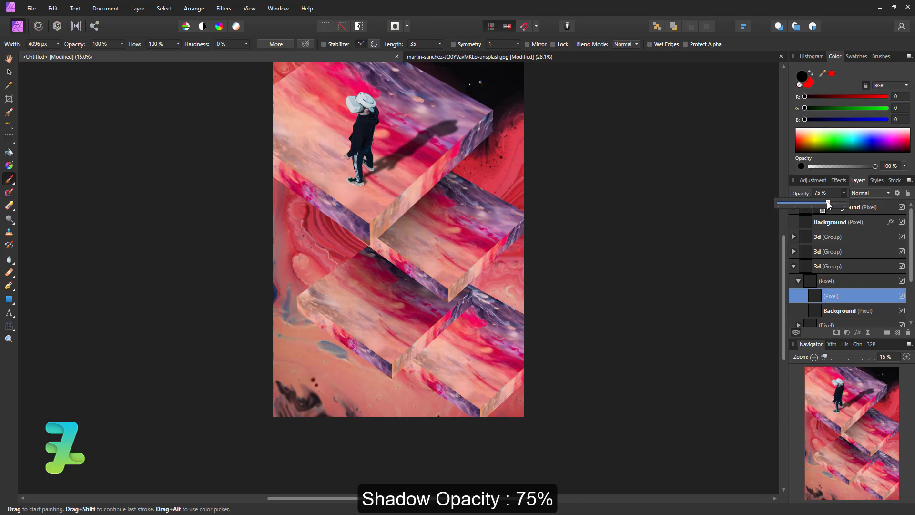
{"action": "left_click", "coordinate": [794, 268]}
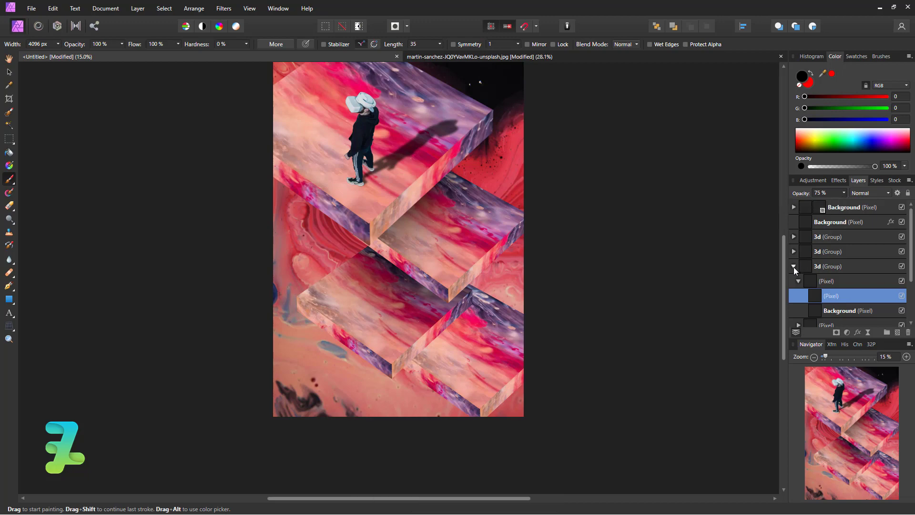
Step: Collapse that 3d group, expand the next step group, and select its top layer
{"action": "left_click", "coordinate": [794, 267]}
{"action": "left_click", "coordinate": [794, 282]}
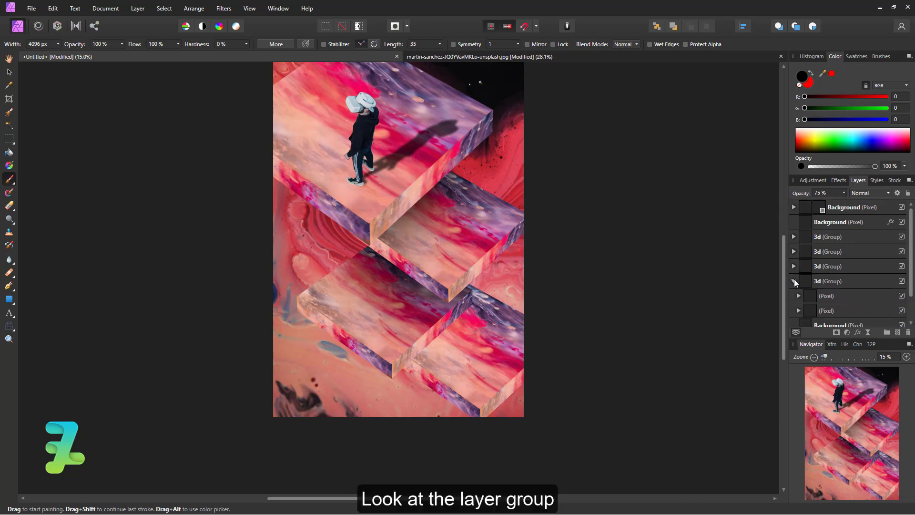
{"action": "left_click", "coordinate": [827, 295]}
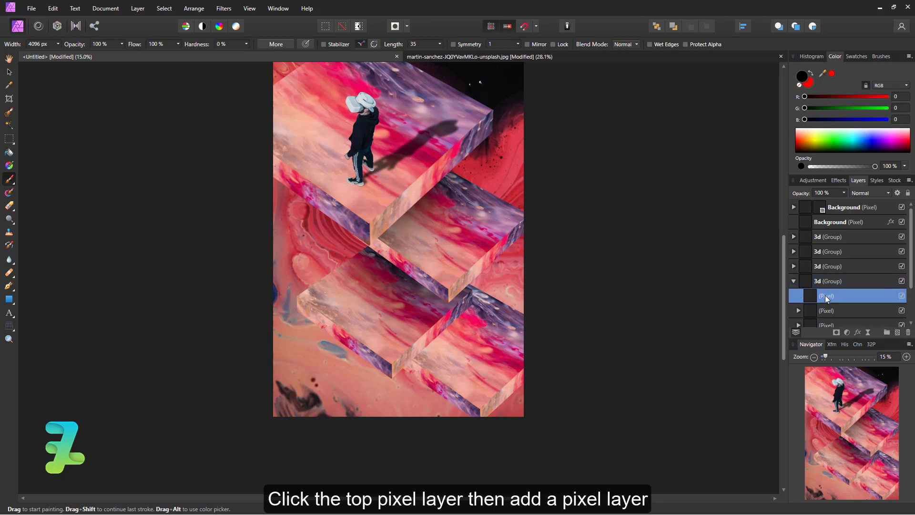
Step: Paint a soft black shadow under the lower step and clip it into that step's layer
{"action": "left_click", "coordinate": [897, 333]}
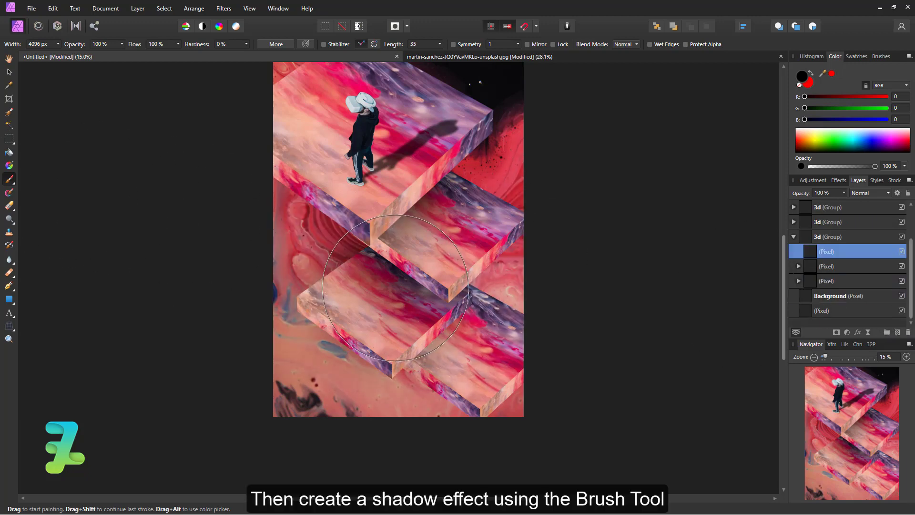
{"action": "mouse_move", "coordinate": [404, 285]}
{"action": "left_mouse_down"}
{"action": "mouse_move", "coordinate": [368, 345]}
{"action": "mouse_move", "coordinate": [394, 311]}
{"action": "left_mouse_up"}
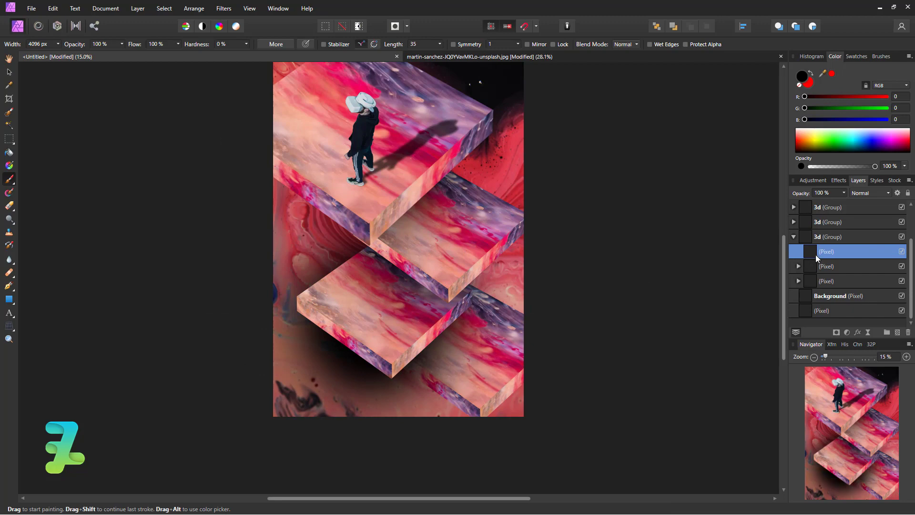
{"action": "double_click", "coordinate": [845, 253]}
{"action": "left_click_drag", "start_coordinate": [844, 254], "coordinate": [847, 267]}
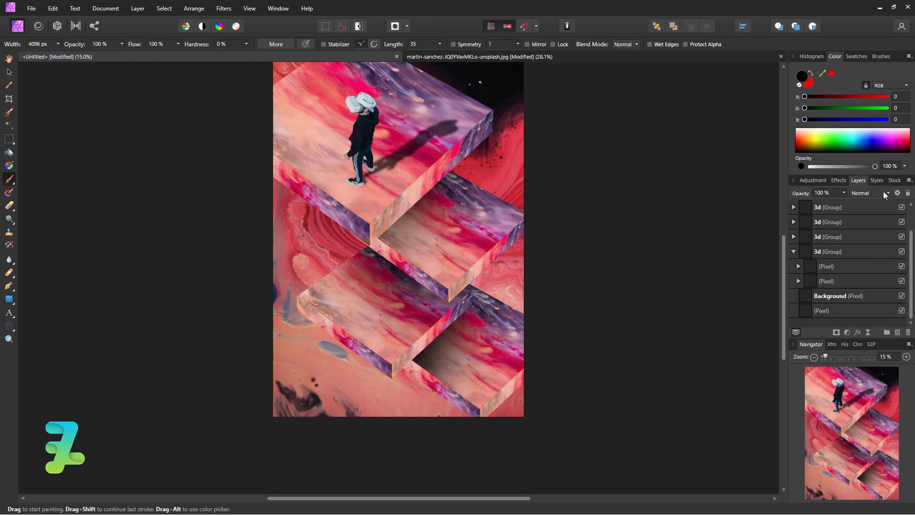
Step: Lower the new shadow to about 75% opacity, collapse the step group, and select the Background layer
{"action": "left_click", "coordinate": [798, 266]}
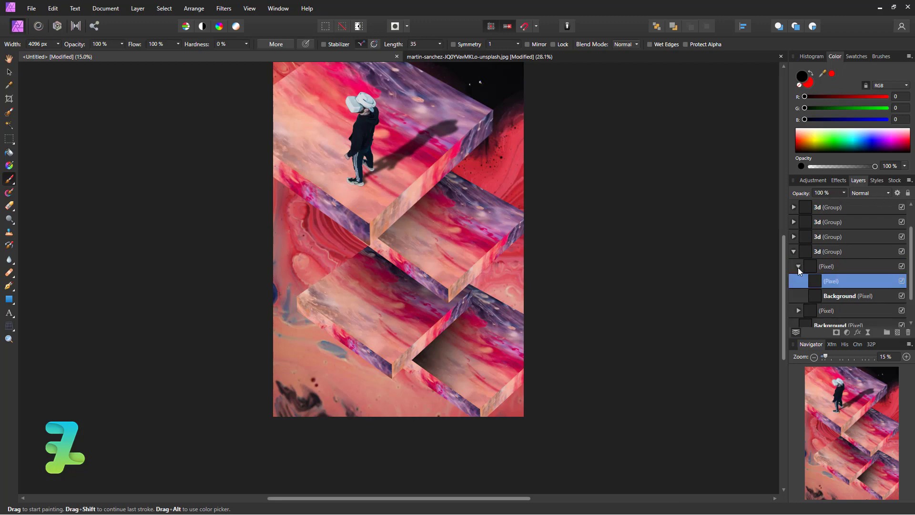
{"action": "left_click", "coordinate": [843, 193]}
{"action": "mouse_move", "coordinate": [843, 205]}
{"action": "left_mouse_down"}
{"action": "mouse_move", "coordinate": [816, 204]}
{"action": "mouse_move", "coordinate": [831, 207]}
{"action": "left_mouse_up"}
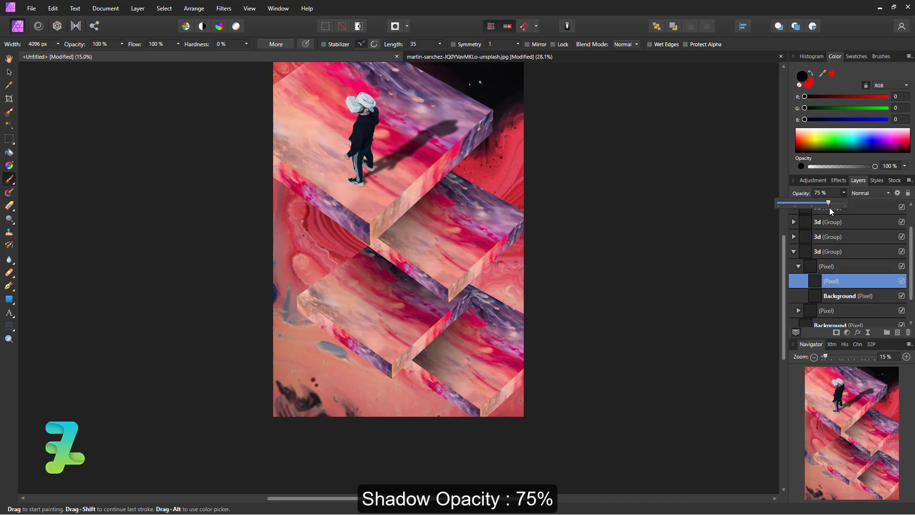
{"action": "left_click", "coordinate": [793, 252]}
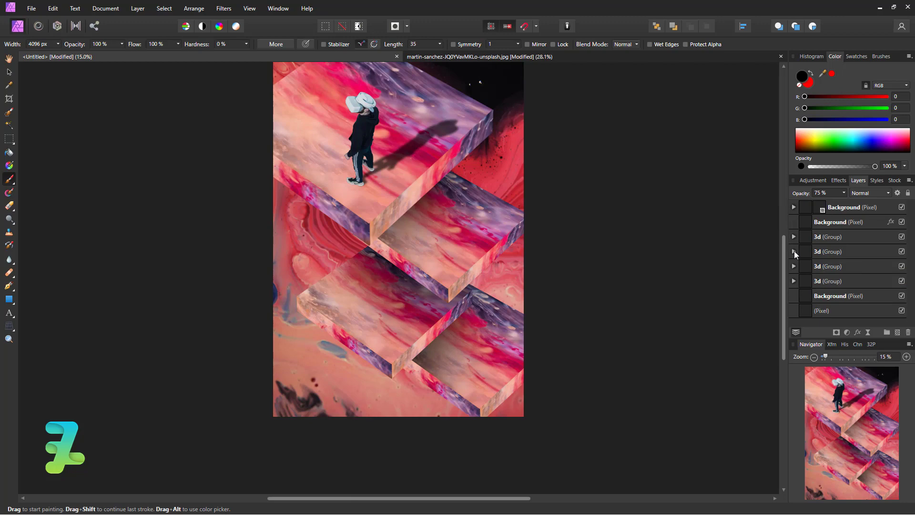
{"action": "left_click", "coordinate": [882, 207]}
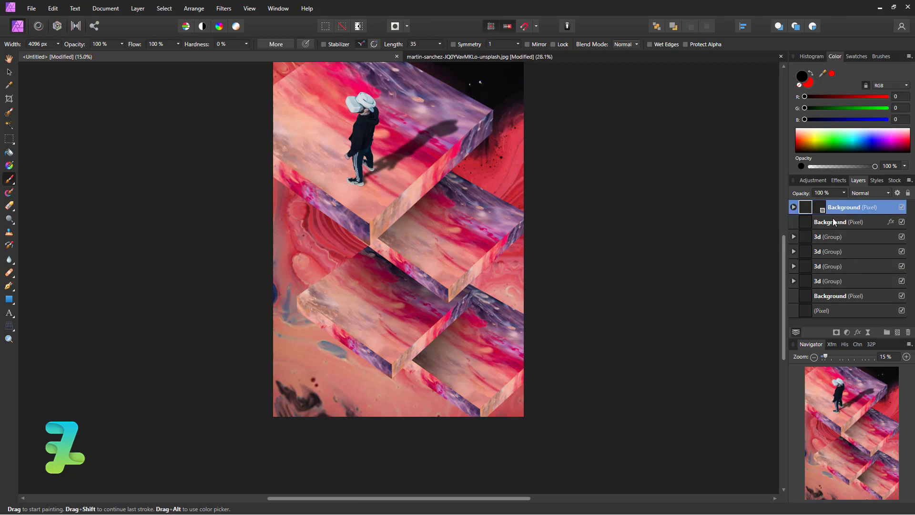
Step: Add an HSL adjustment with Hue -8.2° and Saturation -25%
{"action": "left_click", "coordinate": [811, 180]}
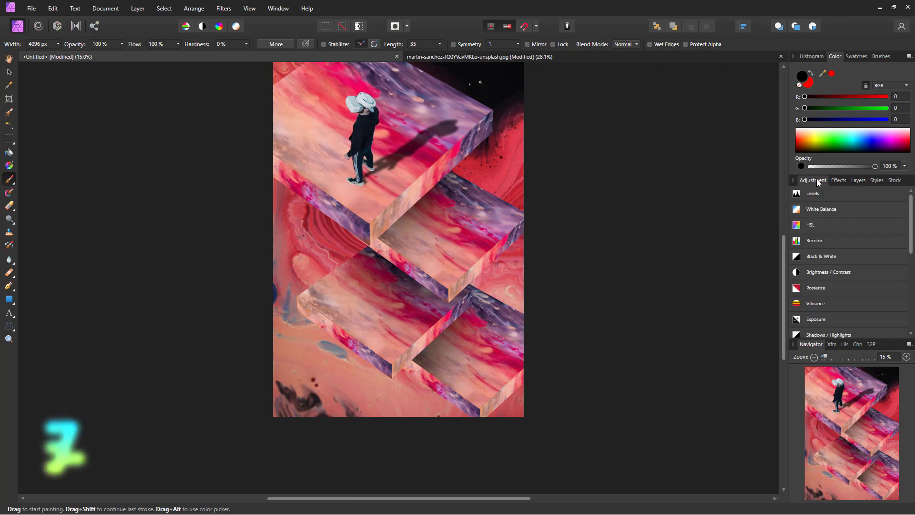
{"action": "left_click", "coordinate": [820, 224]}
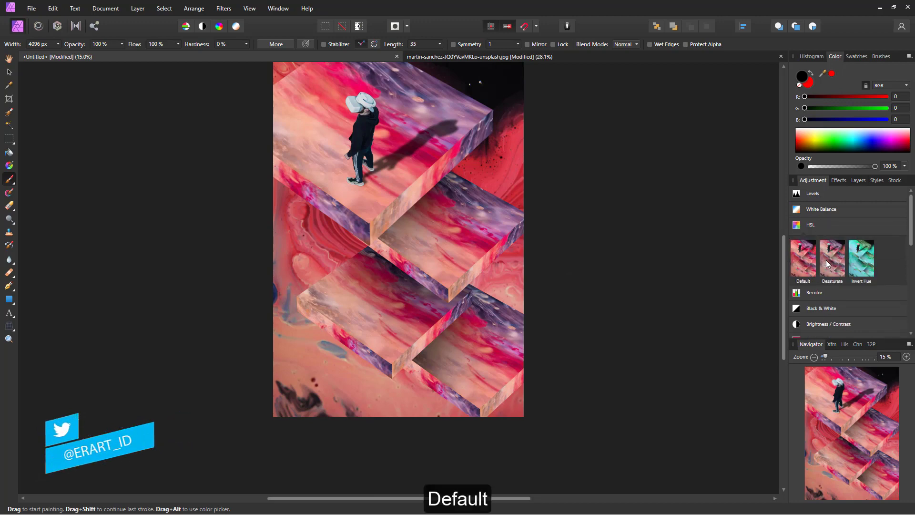
{"action": "left_click", "coordinate": [805, 266]}
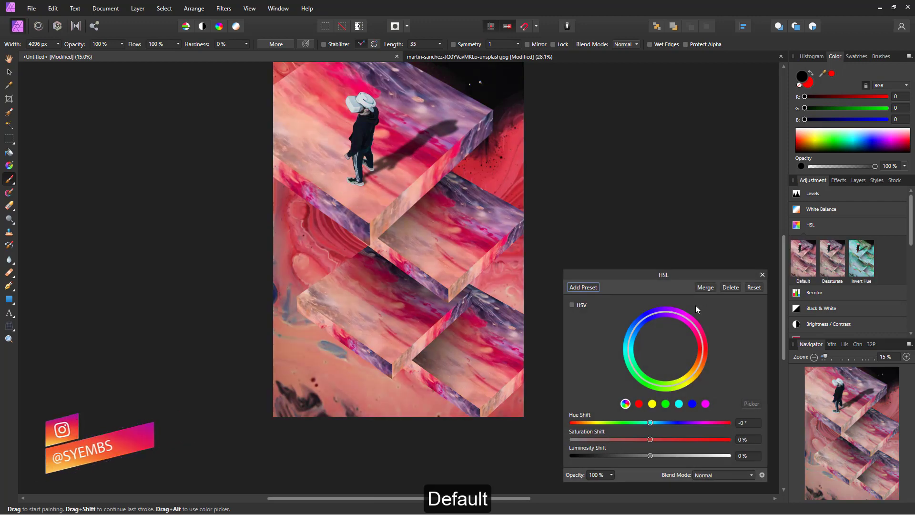
{"action": "mouse_move", "coordinate": [650, 422]}
{"action": "left_mouse_down"}
{"action": "mouse_move", "coordinate": [628, 441]}
{"action": "mouse_move", "coordinate": [683, 457]}
{"action": "mouse_move", "coordinate": [650, 460]}
{"action": "left_mouse_up"}
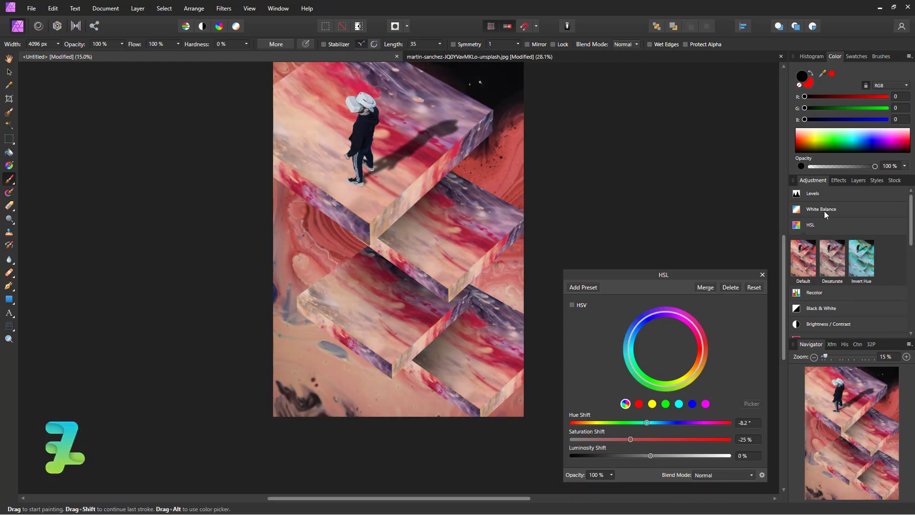
Step: Add a Brightness / Contrast adjustment with Brightness 4%
{"action": "scroll", "coordinate": [814, 298], "scroll_direction": "down", "scroll_amount": 2}
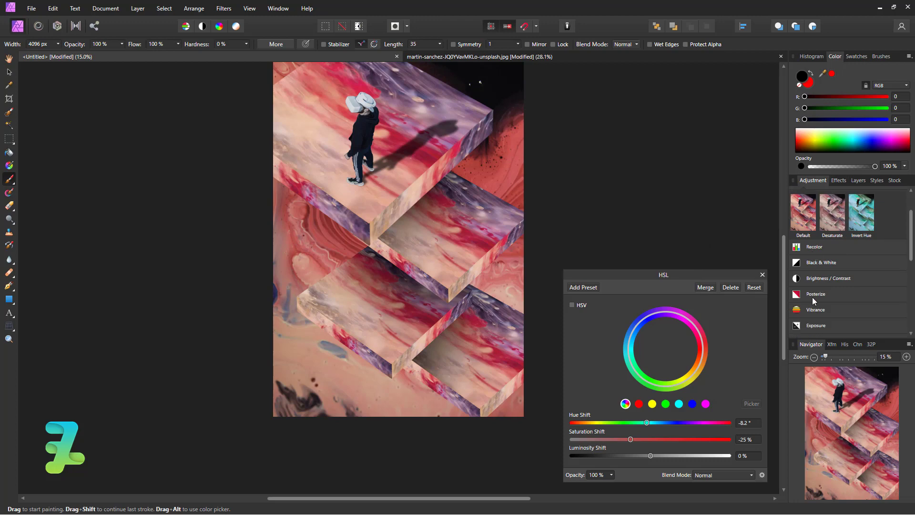
{"action": "left_click", "coordinate": [816, 280]}
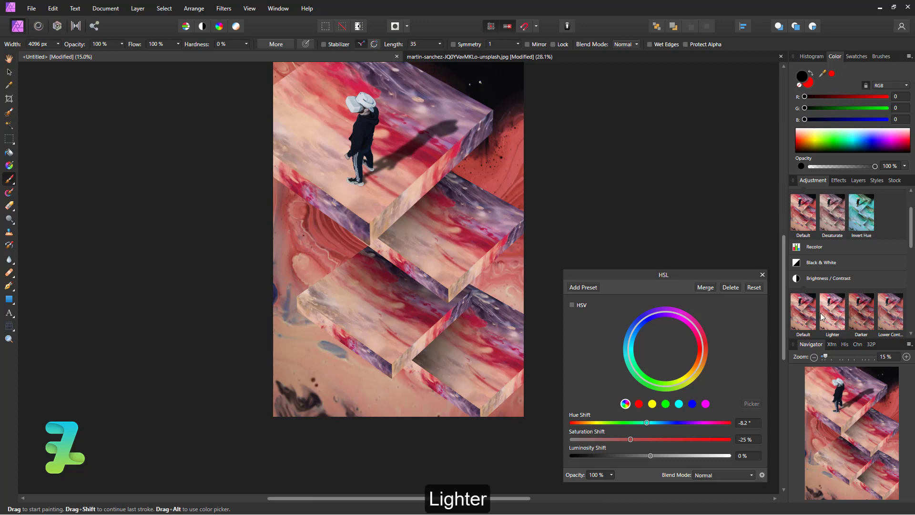
{"action": "left_click", "coordinate": [829, 318]}
{"action": "mouse_move", "coordinate": [668, 424]}
{"action": "left_mouse_down"}
{"action": "mouse_move", "coordinate": [631, 443]}
{"action": "mouse_move", "coordinate": [649, 443]}
{"action": "left_mouse_up"}
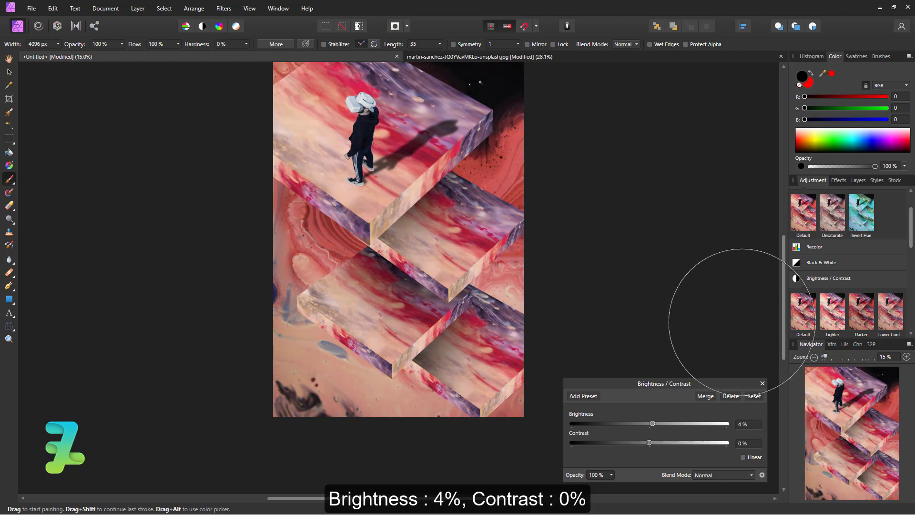
Step: Close the Brightness / Contrast settings and merge visible (Ctrl+Shift+Alt+E) into a new top pixel layer
{"action": "left_click", "coordinate": [853, 181]}
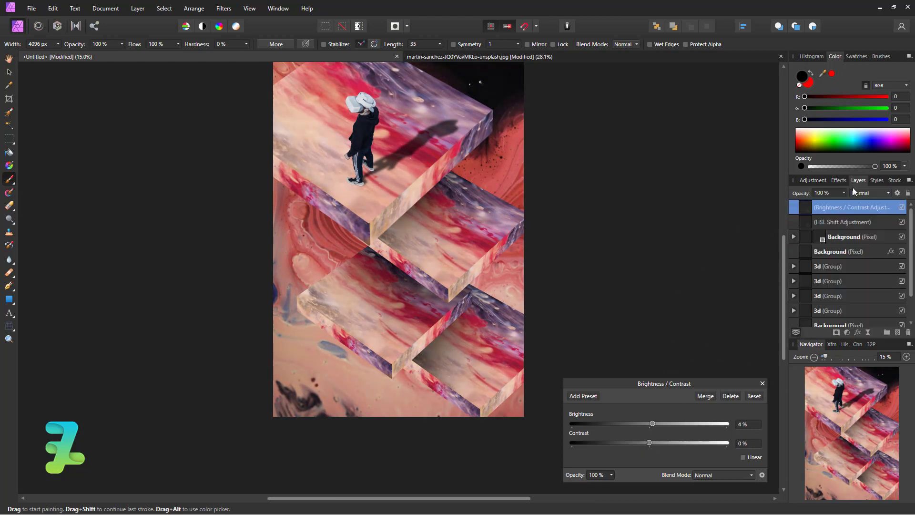
{"action": "double_click", "coordinate": [875, 209]}
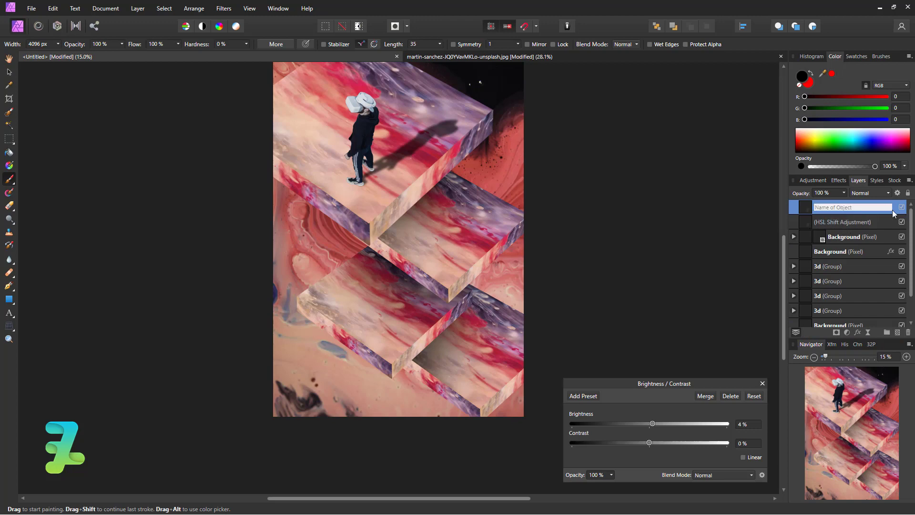
{"action": "key", "text": "Escape"}
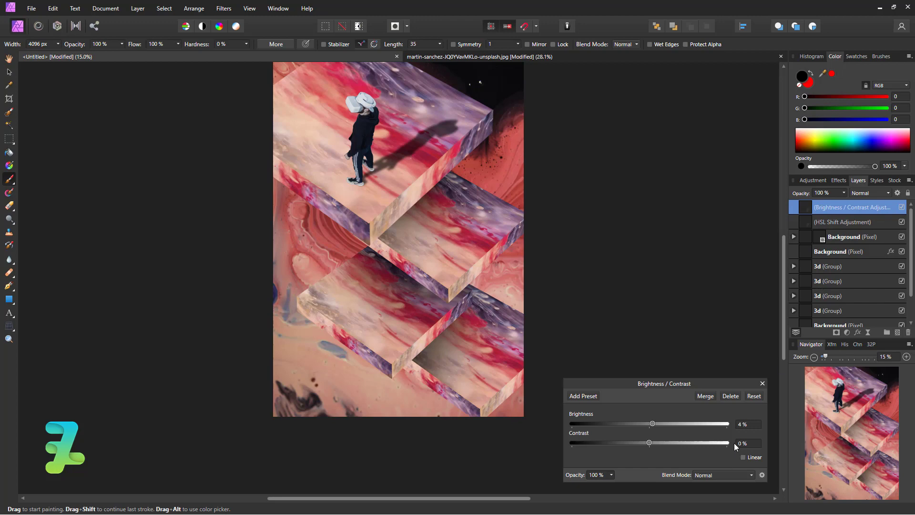
{"action": "left_click", "coordinate": [761, 384]}
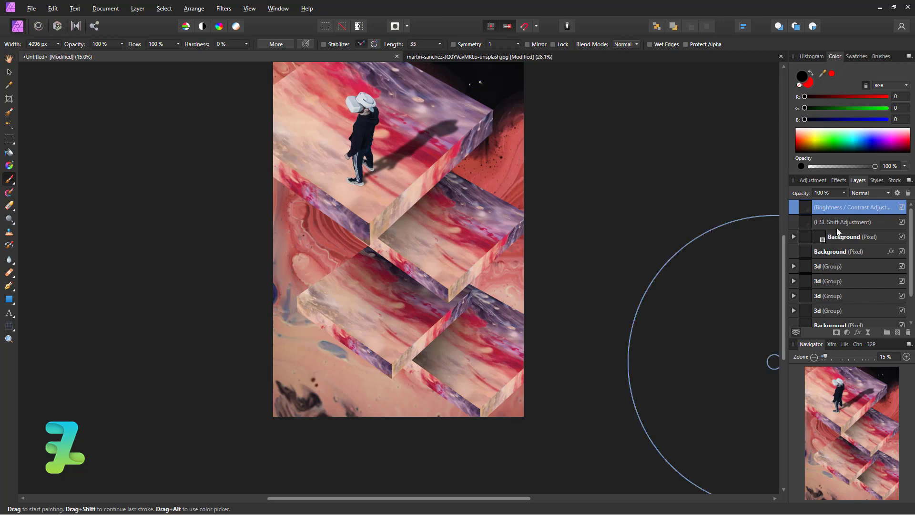
{"action": "key", "text": "ctrl+shift+alt+e"}
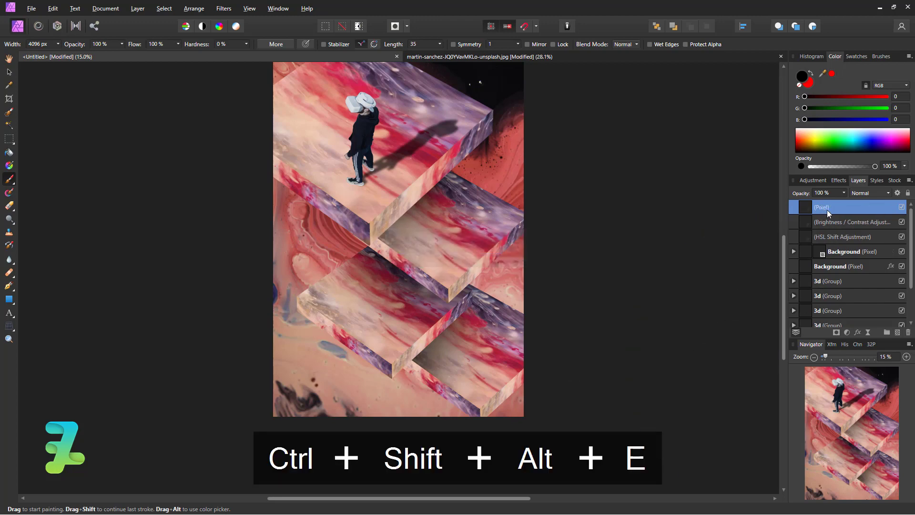
Step: Apply Filters > Colors > Auto Colors to the merged poster layer
{"action": "left_click", "coordinate": [224, 8]}
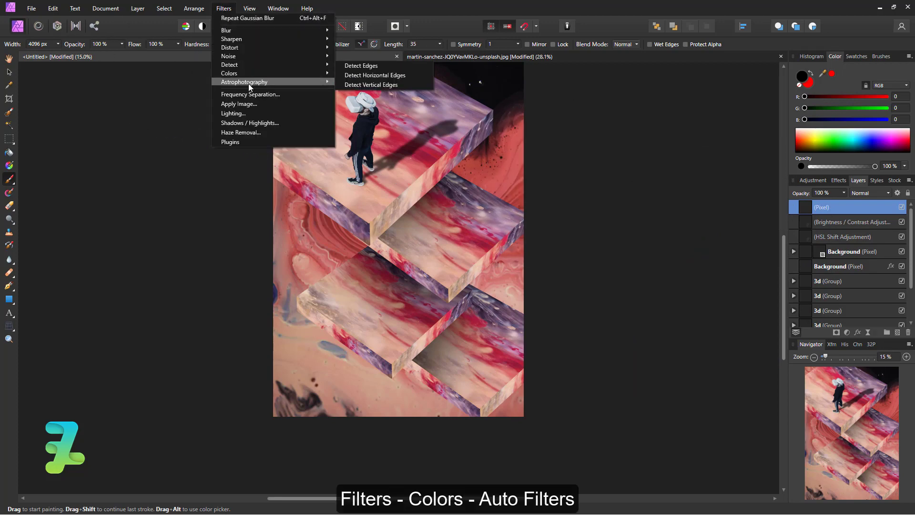
{"action": "mouse_move", "coordinate": [236, 73]}
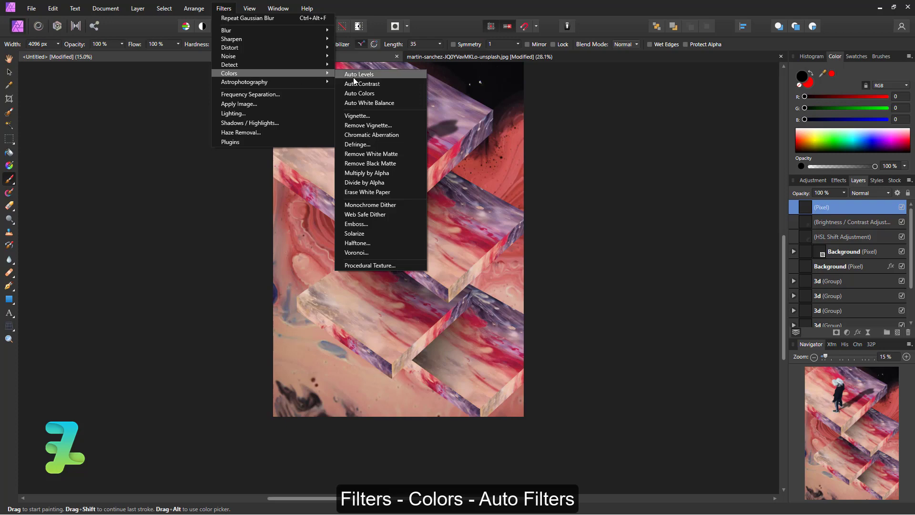
{"action": "left_click", "coordinate": [359, 94]}
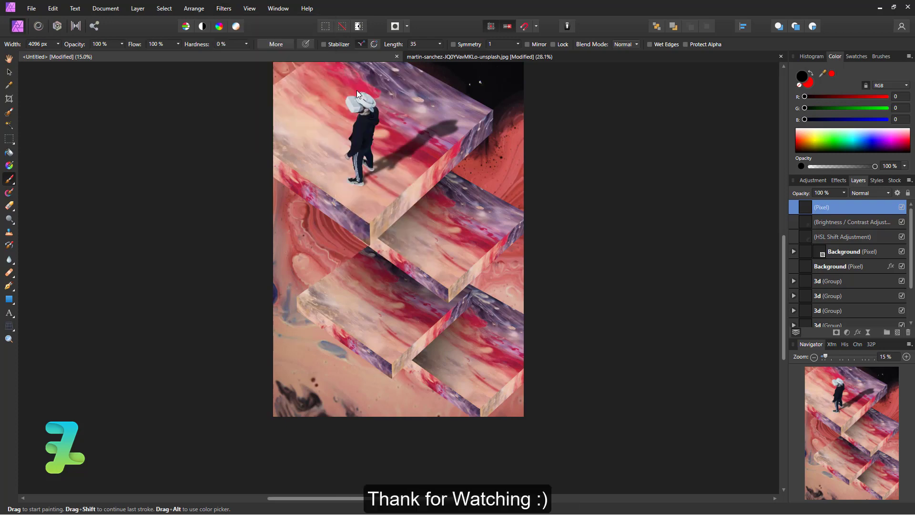